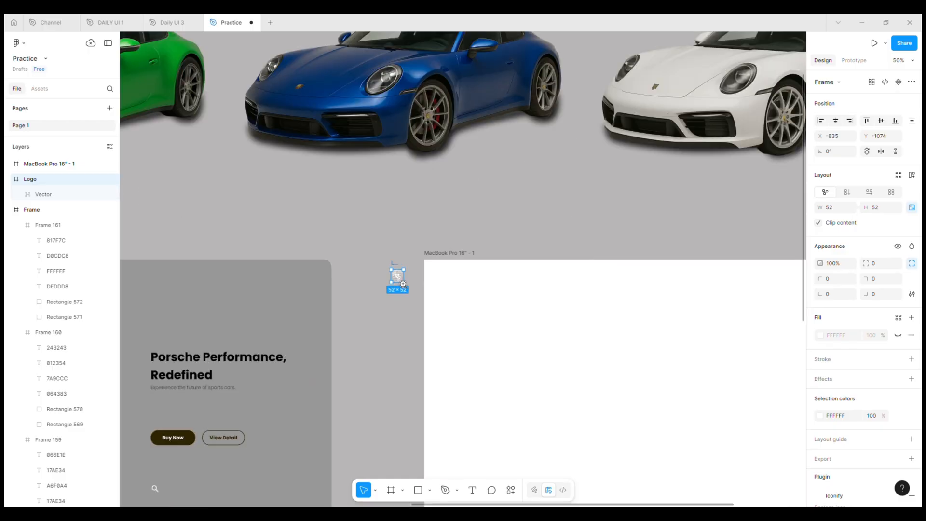
# Copy the yellow radial gradient fill from the gradient swatch in the uppermost color card.
pyautogui.moveTo(414, 311); pyautogui.dragTo(603, 203)
pyautogui.click(283, 273)
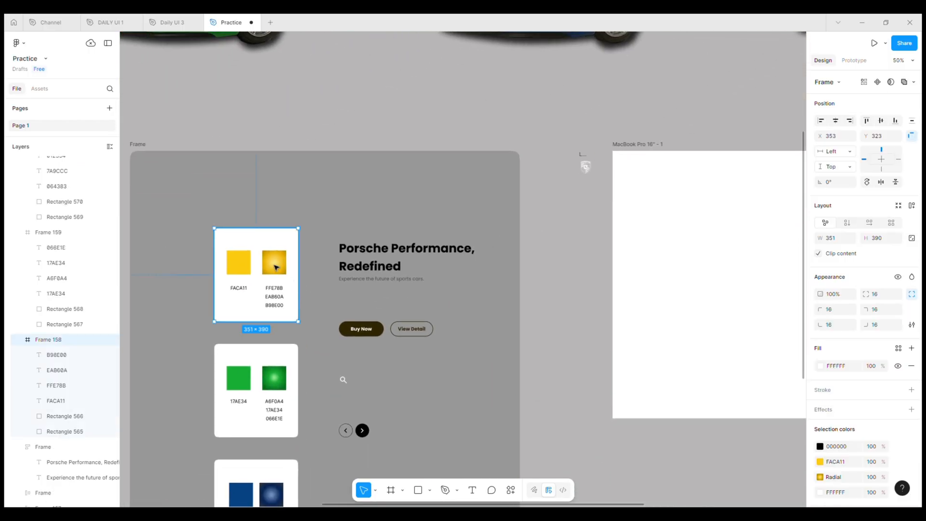
pyautogui.click(282, 272)
pyautogui.click(818, 336)
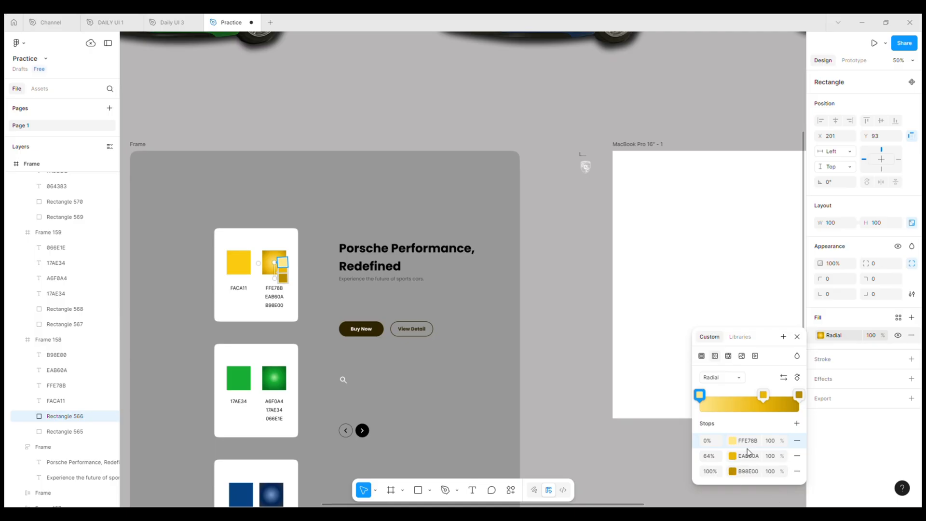
pyautogui.click(893, 344)
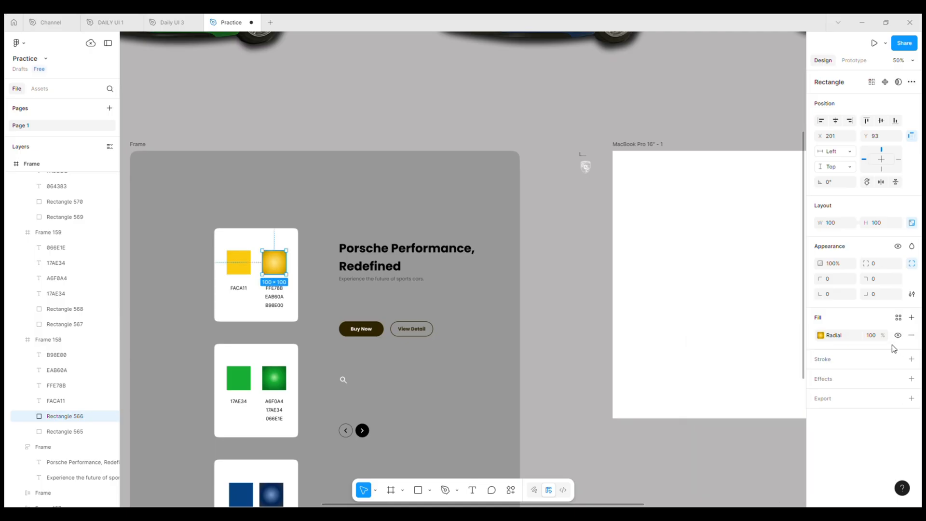
pyautogui.hotkey('ctrl', 'c')
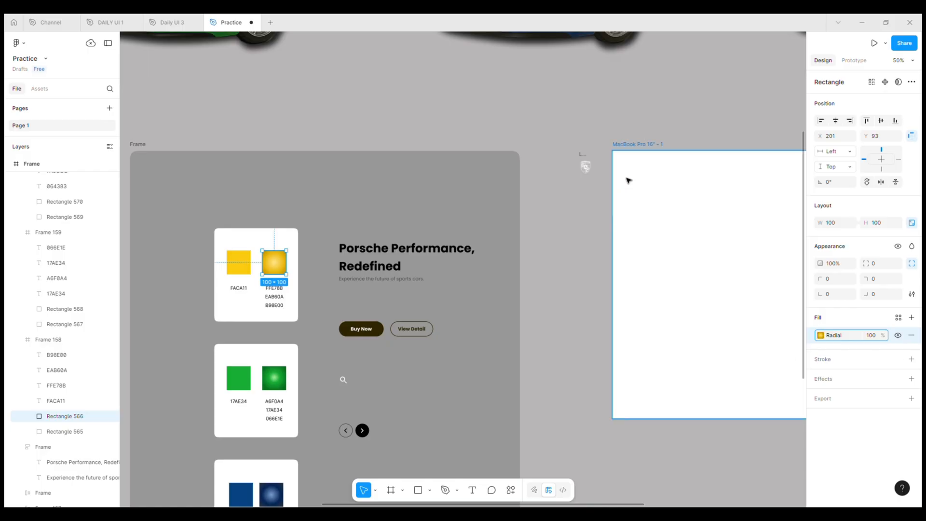
# Apply the copied yellow radial gradient as the fill of the MacBook Pro 16" - 1 frame.
pyautogui.click(629, 152)
pyautogui.hscroll(3, 645, 200)
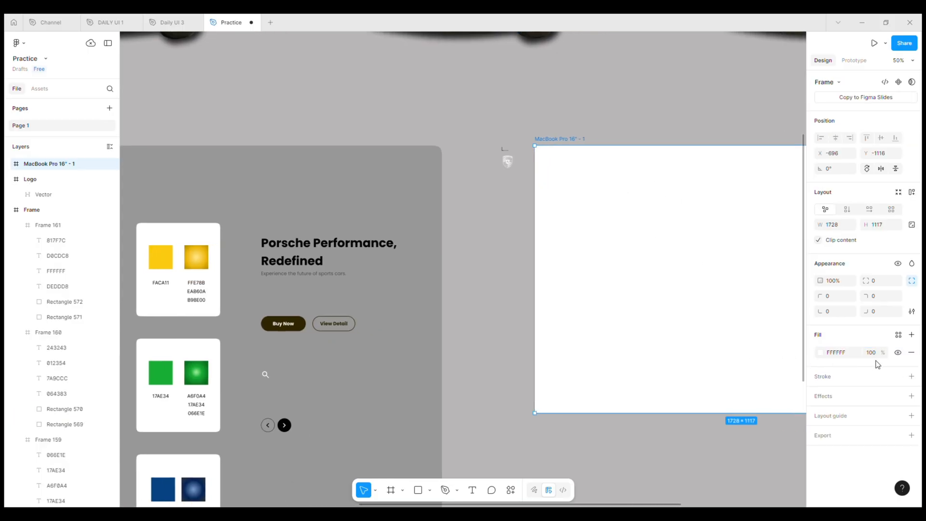
pyautogui.hotkey('ctrl', 'alt', 'v')
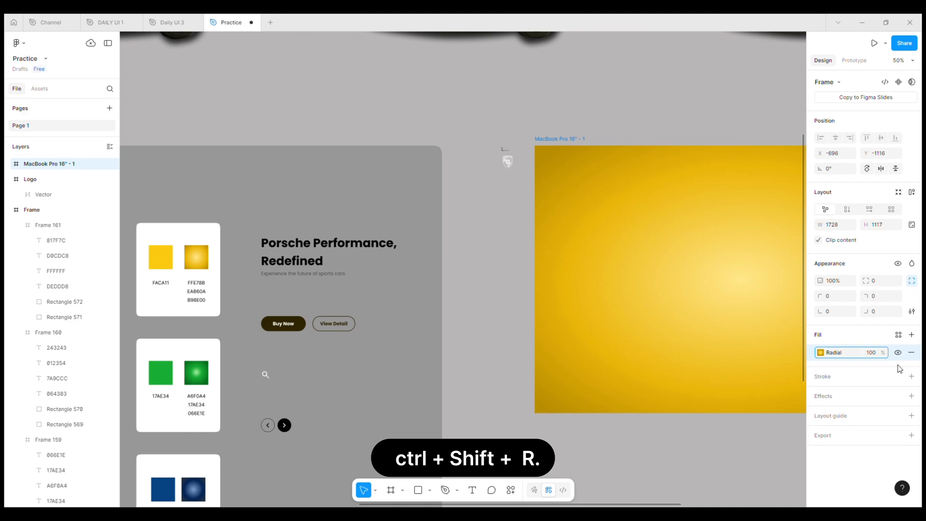
pyautogui.click(697, 429)
# Move the Porsche logo into the upper-left corner of the MacBook Pro frame, at about X 83, Y 54.
pyautogui.moveTo(753, 399); pyautogui.dragTo(542, 407)
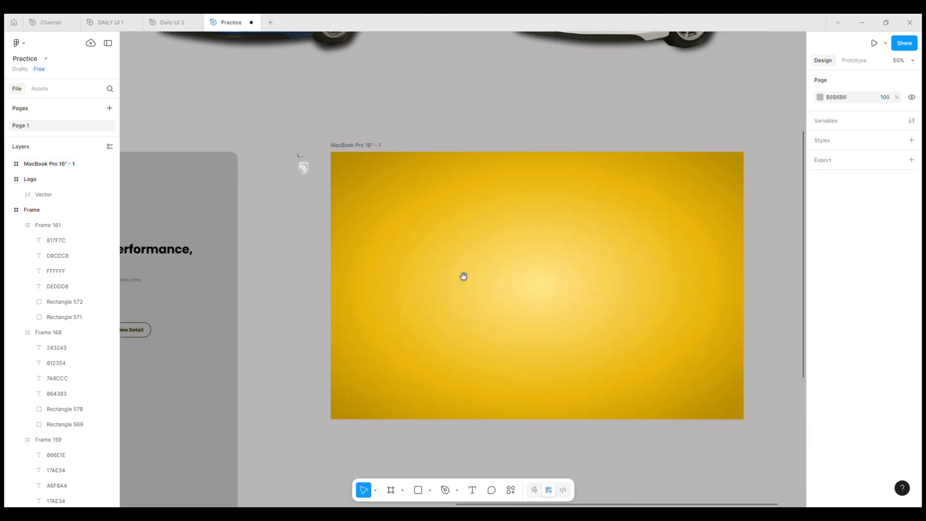
pyautogui.moveTo(464, 276); pyautogui.dragTo(552, 357)
pyautogui.moveTo(380, 236); pyautogui.dragTo(432, 231)
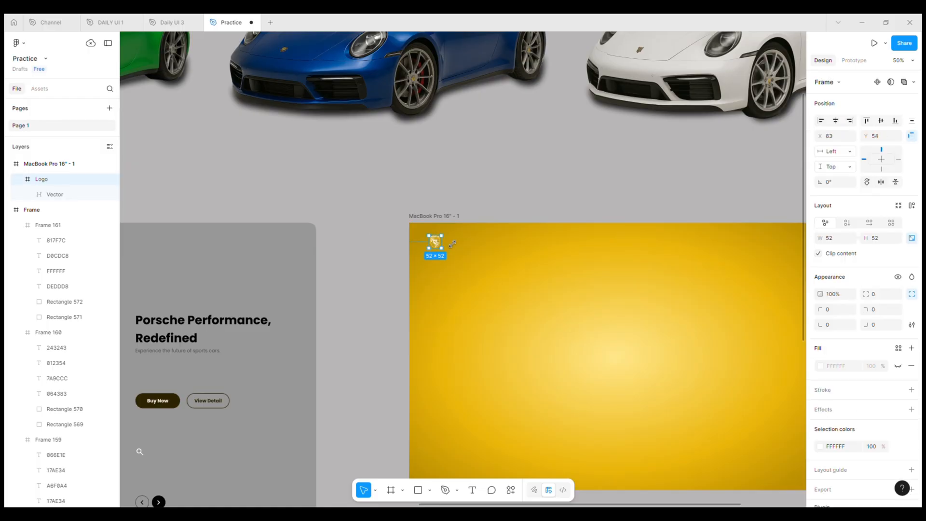
# Add a text layer reading "Models" to the right of the logo in the MacBook Pro frame.
pyautogui.press('z')
pyautogui.click(444, 236)
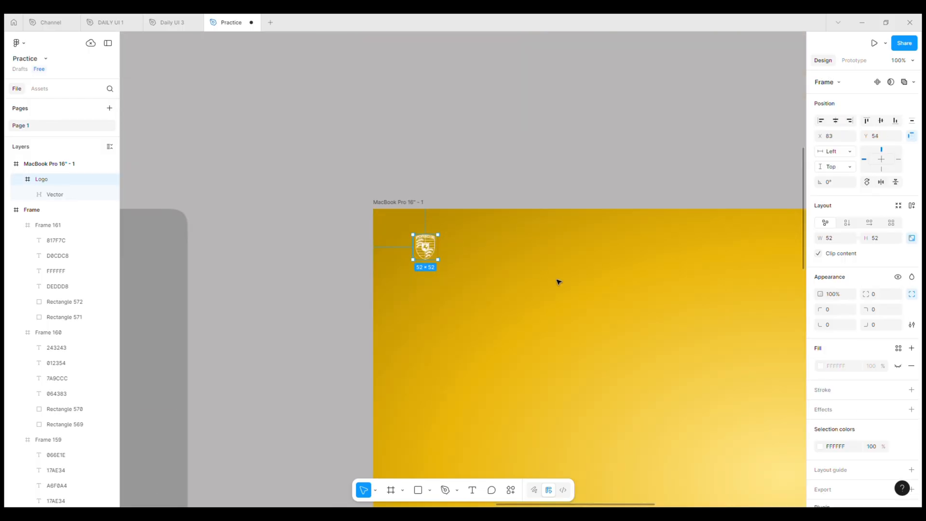
pyautogui.click(472, 490)
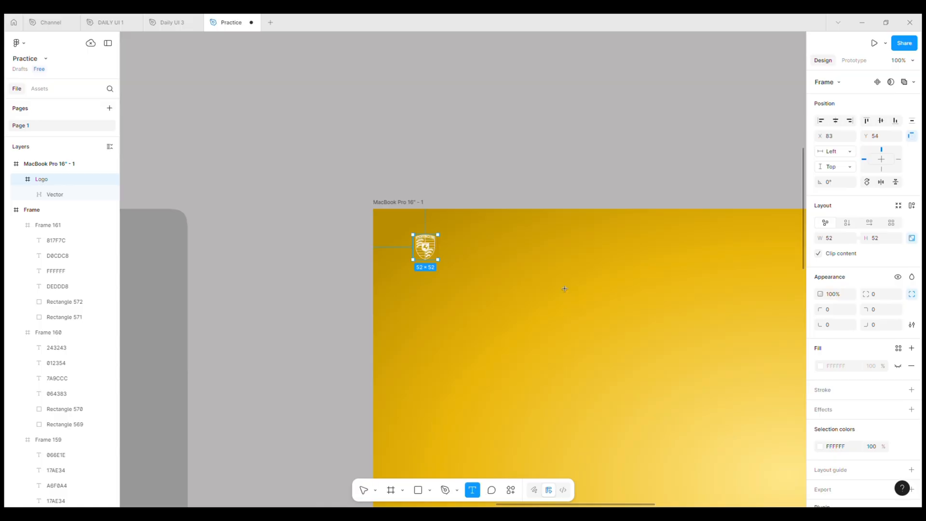
pyautogui.click(495, 255)
pyautogui.write('Mod')
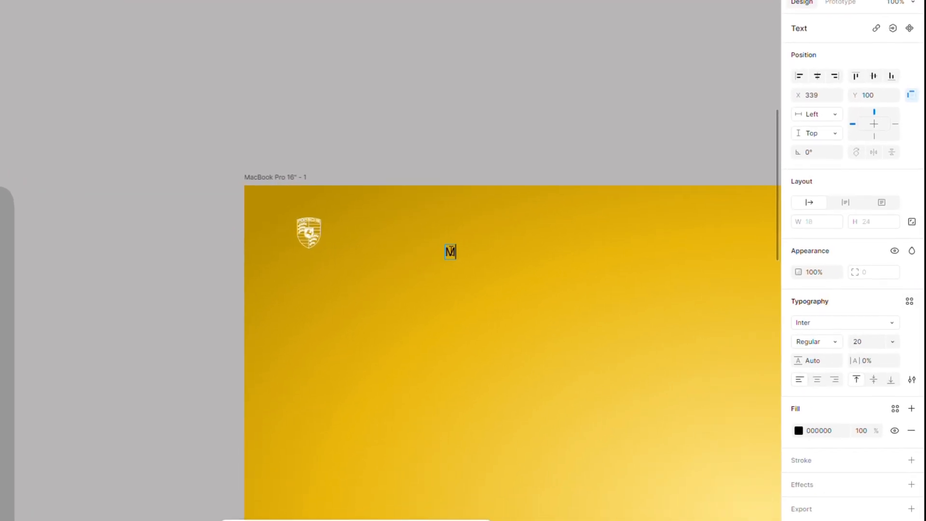
pyautogui.write('el')
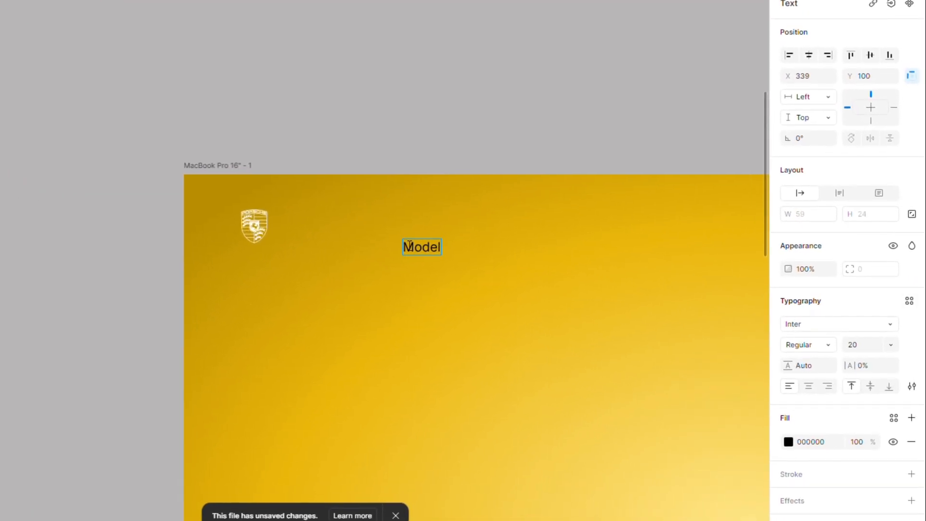
pyautogui.write('s')
pyautogui.press('Escape')
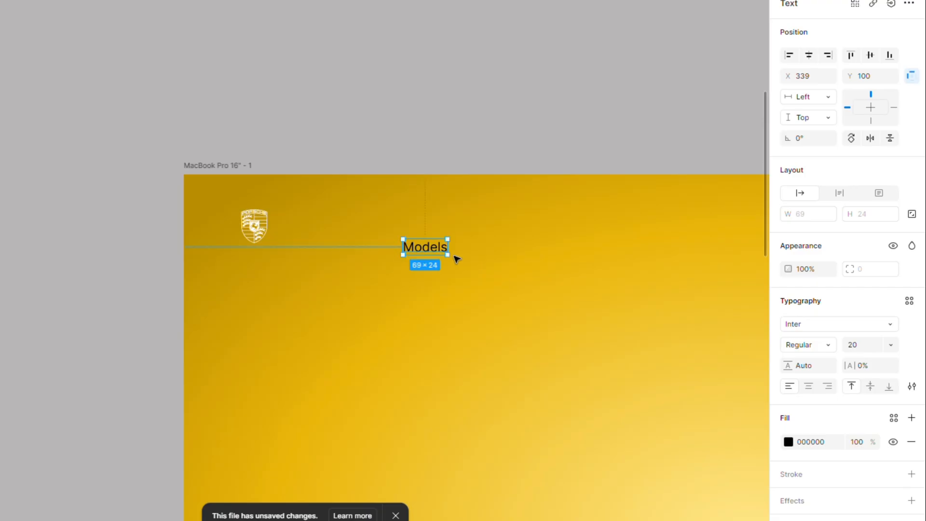
# Set the "Models" text to the Poppins font at size 18.
pyautogui.scroll(5, 448, 259)
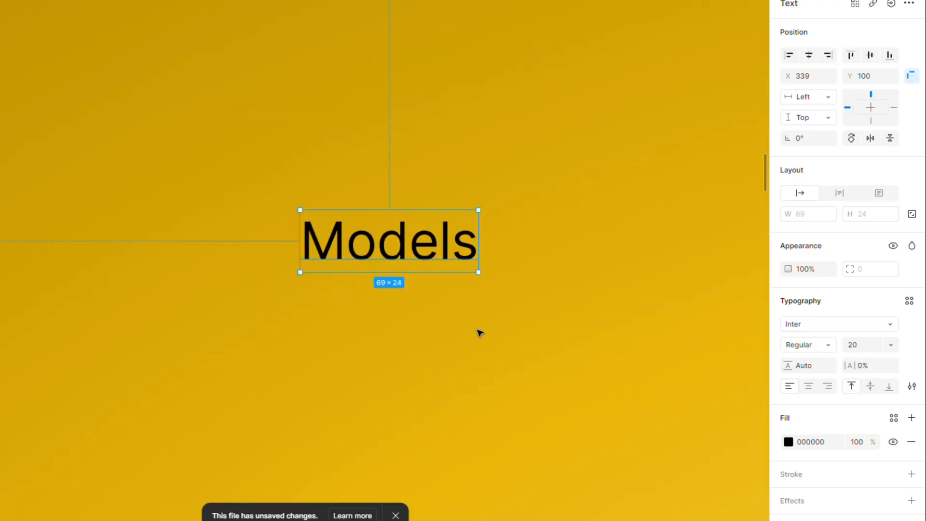
pyautogui.click(784, 329)
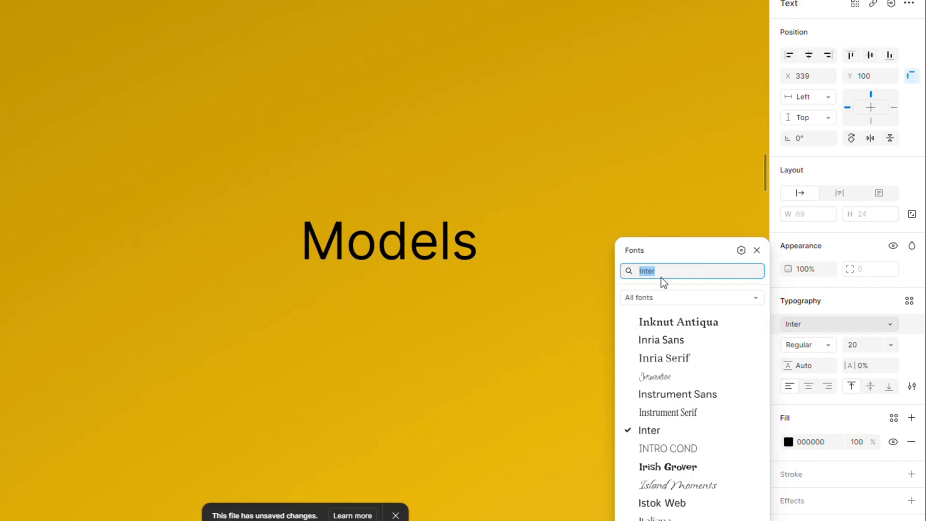
pyautogui.write('popp')
pyautogui.click(669, 295)
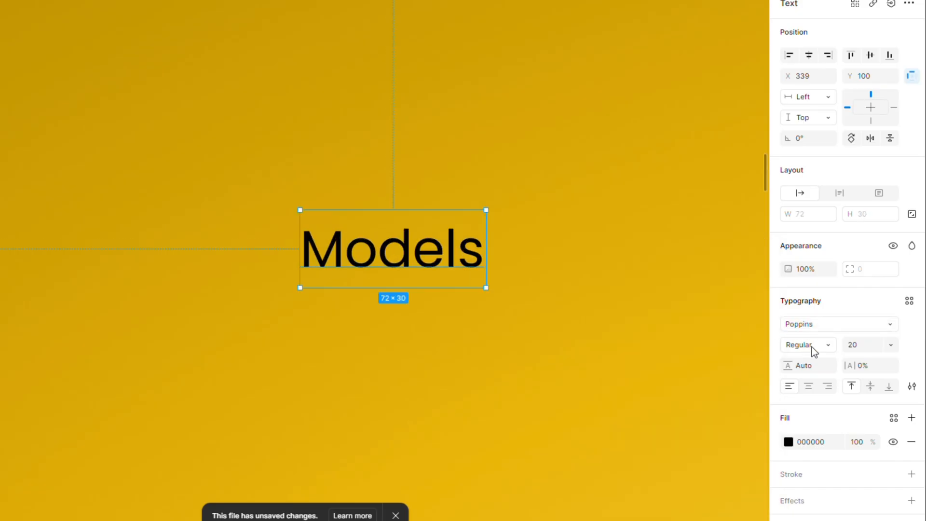
pyautogui.write('18')
pyautogui.press('Return')
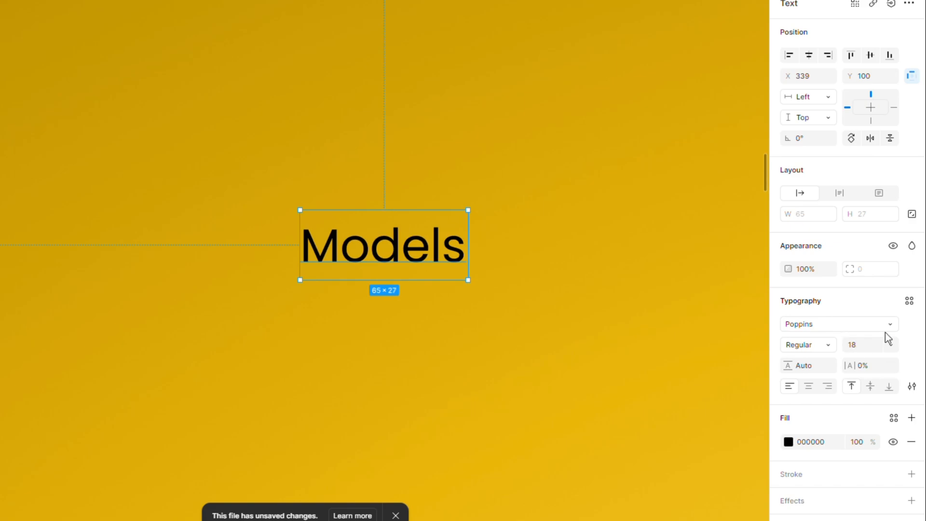
# Duplicate the "Models" label to its right and change the copy's text to "Built & Price".
pyautogui.moveTo(433, 272); pyautogui.dragTo(585, 253)
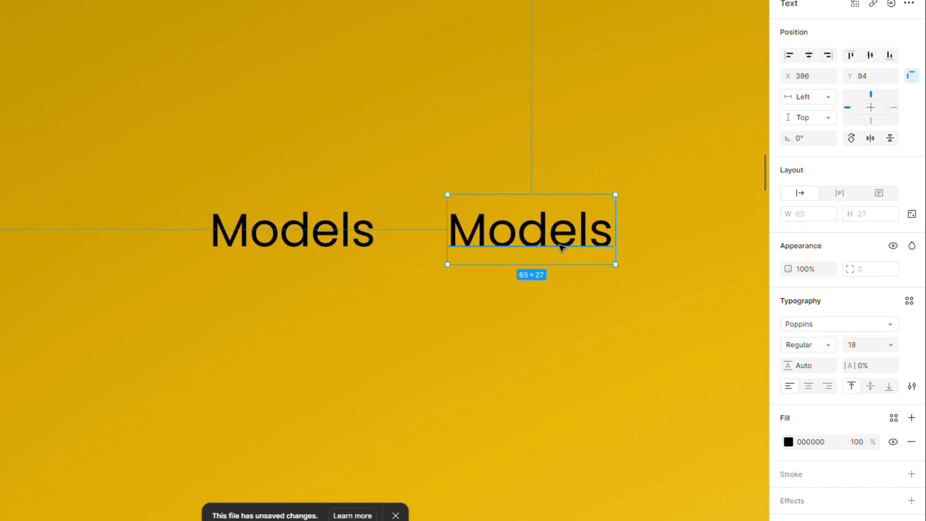
pyautogui.doubleClick(543, 246)
pyautogui.write('Buil')
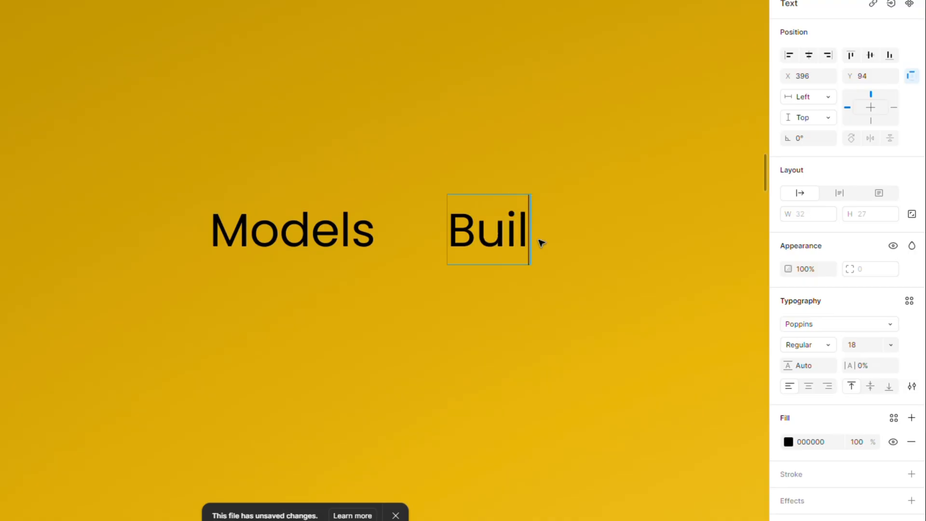
pyautogui.write('t &')
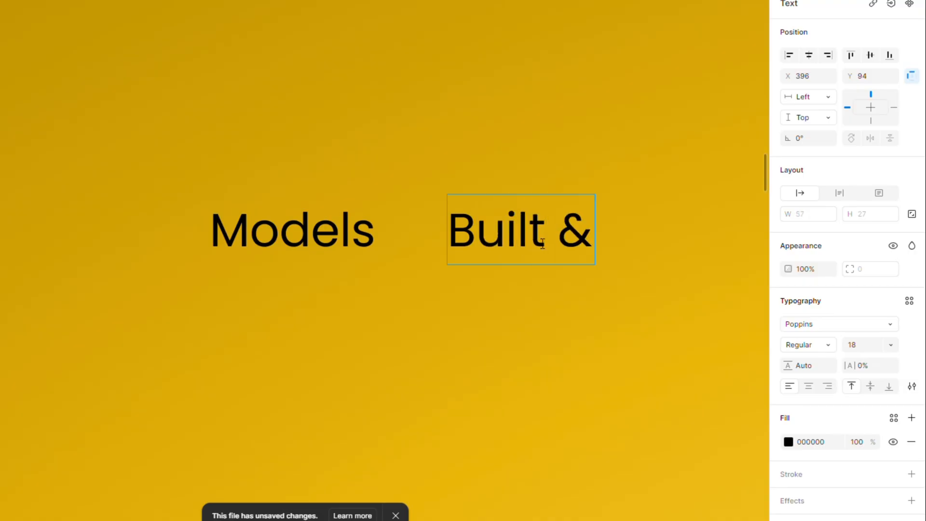
pyautogui.write(' Price')
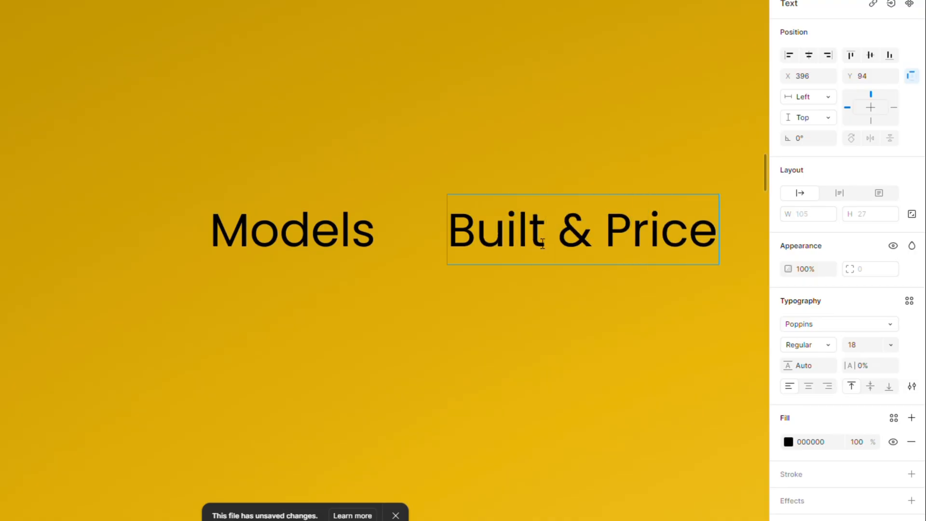
pyautogui.press('Escape')
# Duplicate the "Built & Price" label to its right and change the copy's text to "Electric".
pyautogui.hscroll(5, 515, 297)
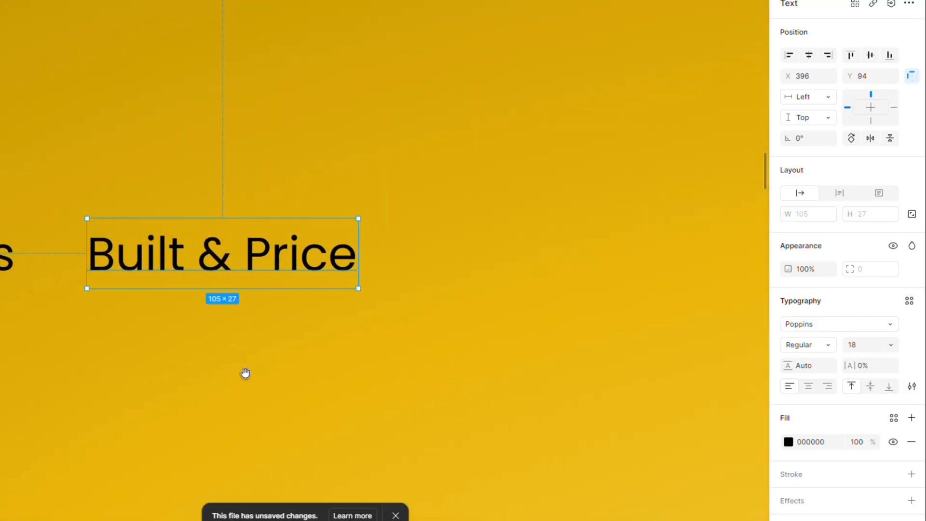
pyautogui.moveTo(238, 250); pyautogui.dragTo(554, 249)
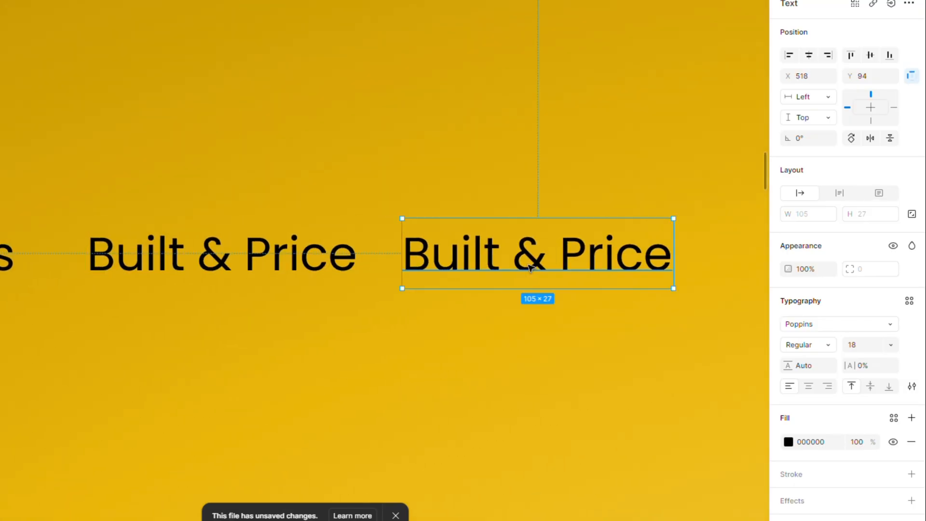
pyautogui.doubleClick(533, 271)
pyautogui.write('El')
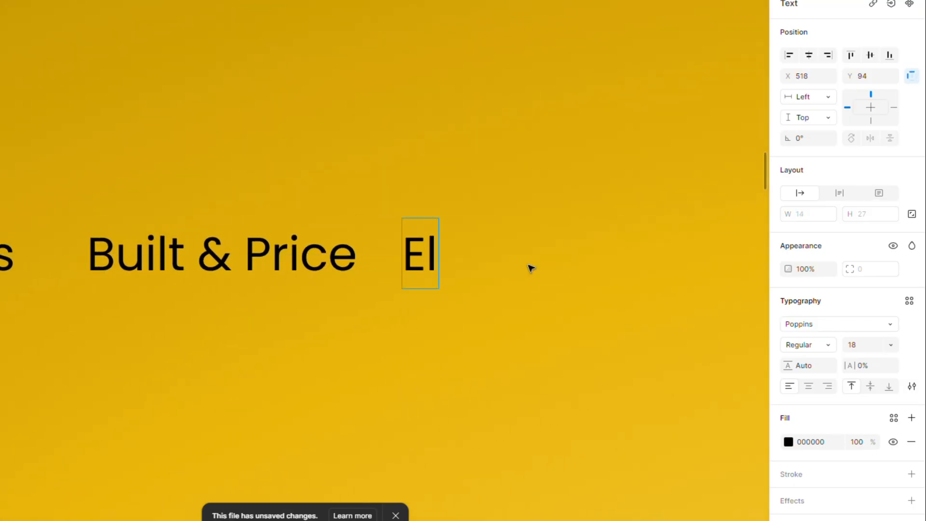
pyautogui.write('ectriv')
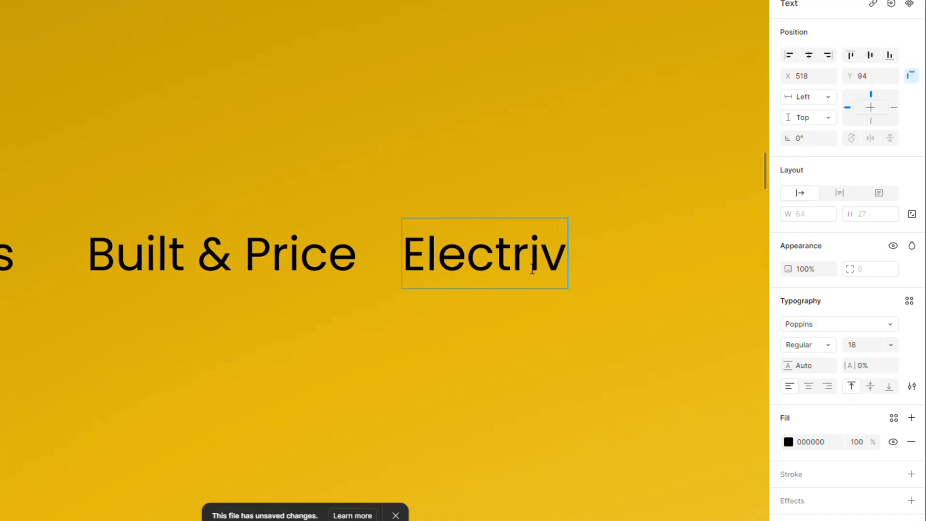
pyautogui.press('BackSpace')
pyautogui.write('c')
pyautogui.press('Escape')
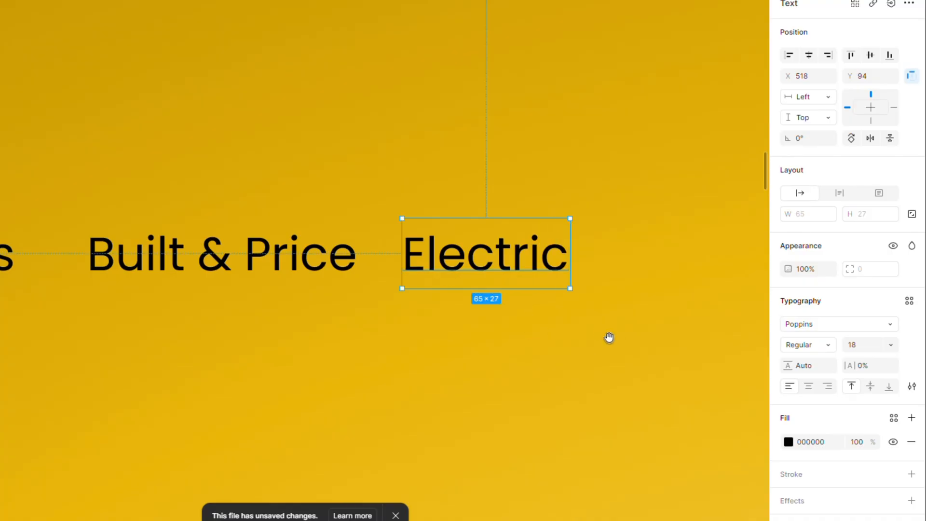
# Duplicate the "Electric" label to its right and change the copy's text to "Test Drive".
pyautogui.moveTo(610, 338); pyautogui.dragTo(434, 345)
pyautogui.moveTo(352, 267); pyautogui.dragTo(590, 262)
pyautogui.doubleClick(591, 262)
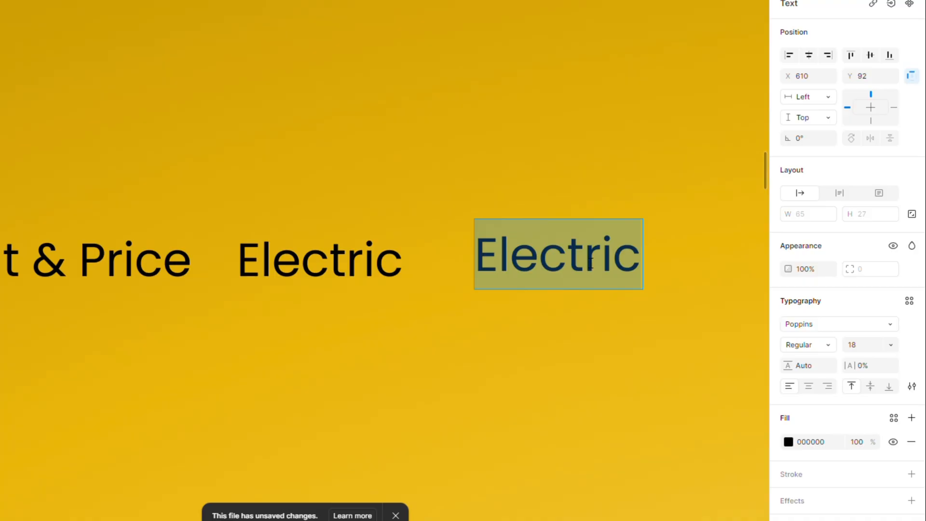
pyautogui.write('Te')
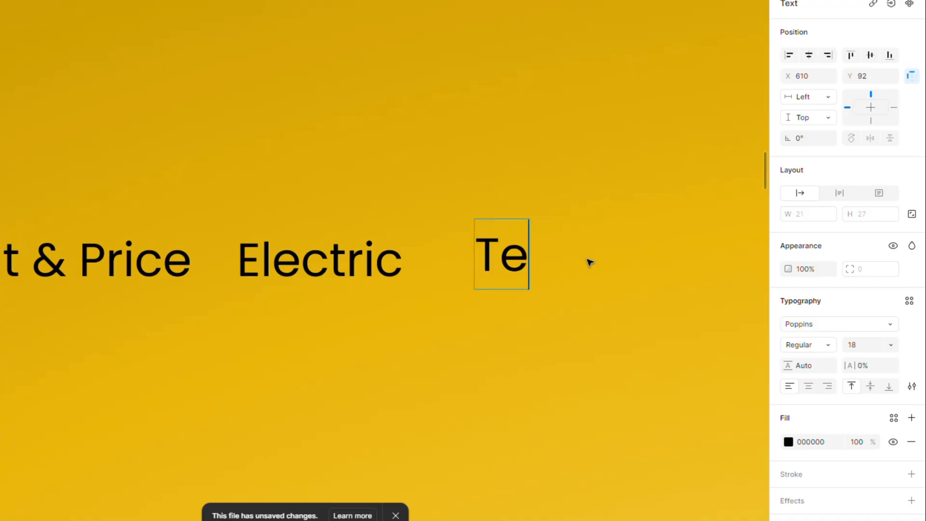
pyautogui.write('st Dri')
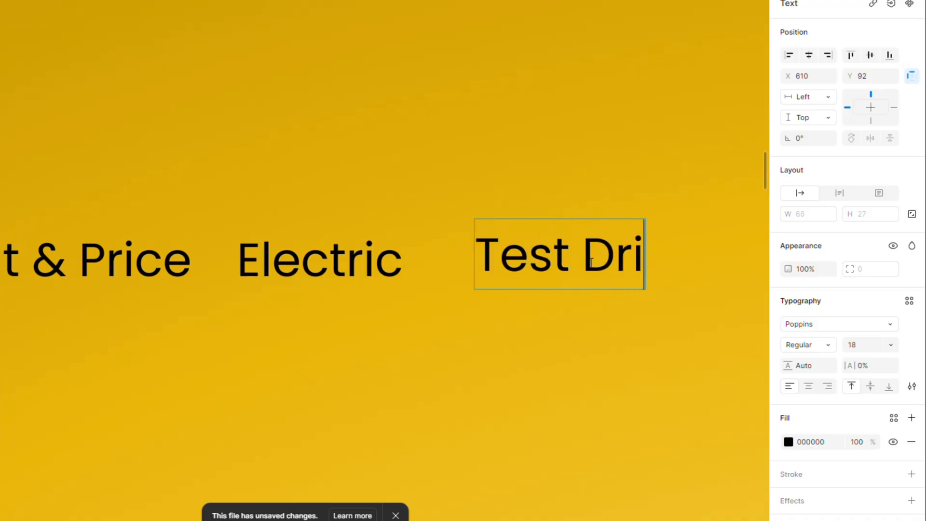
pyautogui.write('ve')
pyautogui.press('Escape')
# Duplicate the "Test Drive" label to its right and change the copy's text to "Dealers".
pyautogui.hotkey('ctrl', '-')
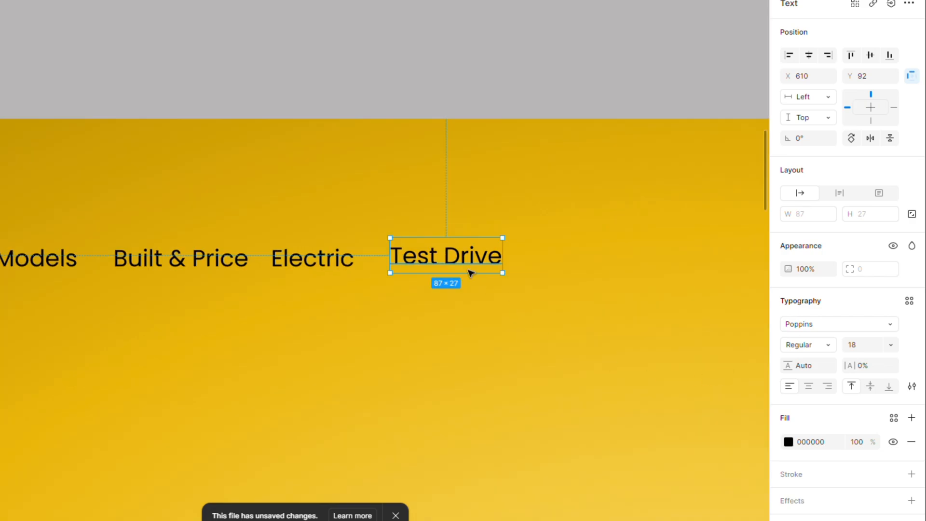
pyautogui.moveTo(460, 264); pyautogui.dragTo(600, 261)
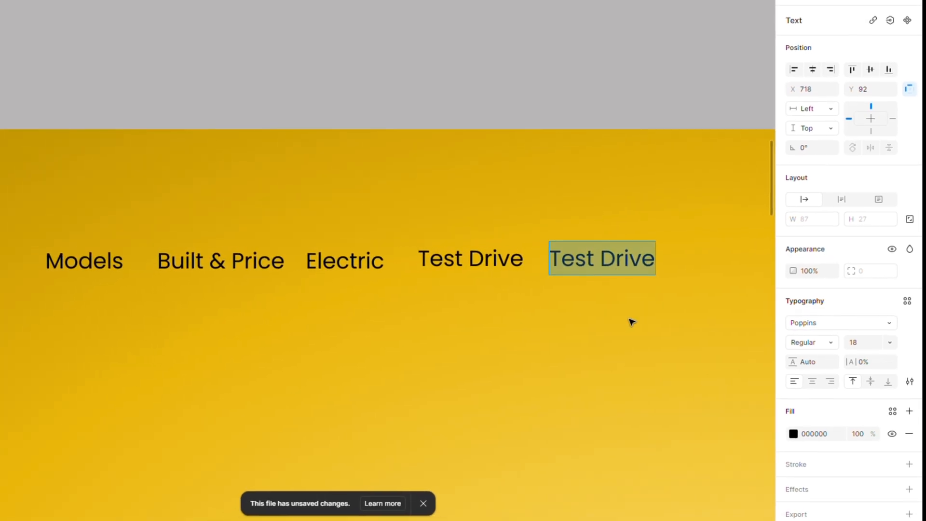
pyautogui.write('Dealers')
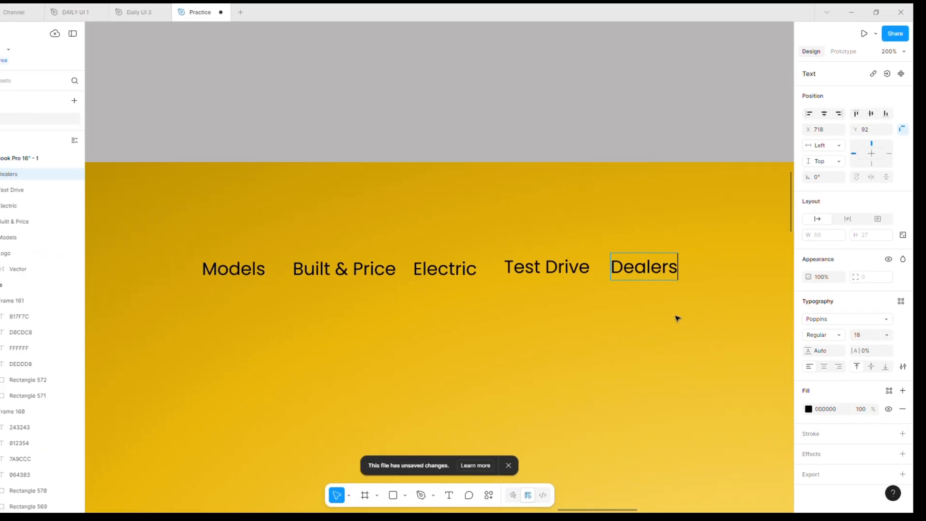
pyautogui.press('Escape')
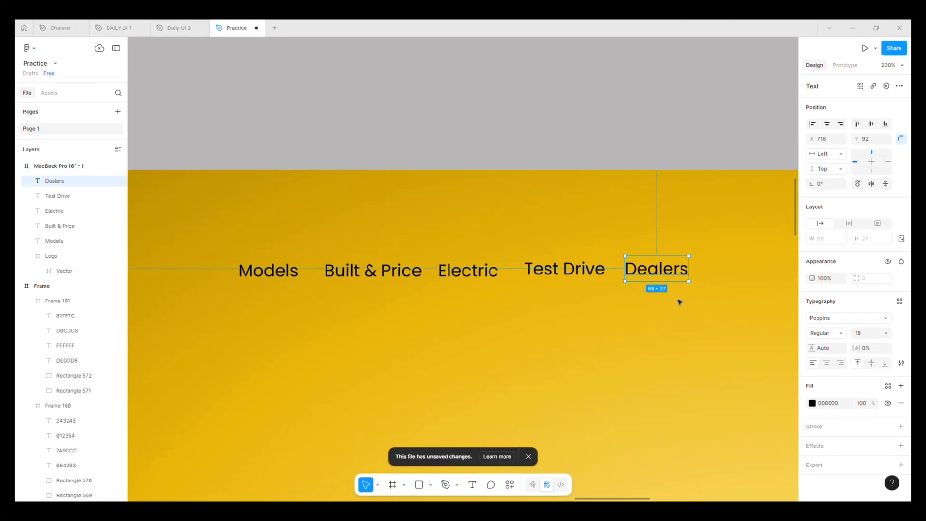
# Group the five navigation labels, from "Models" to "Dealers", into a horizontal auto layout frame.
pyautogui.click(284, 273)
pyautogui.keyDown('shift'); pyautogui.click(356, 273); pyautogui.keyUp('shift')
pyautogui.keyDown('shift'); pyautogui.click(459, 273); pyautogui.keyUp('shift')
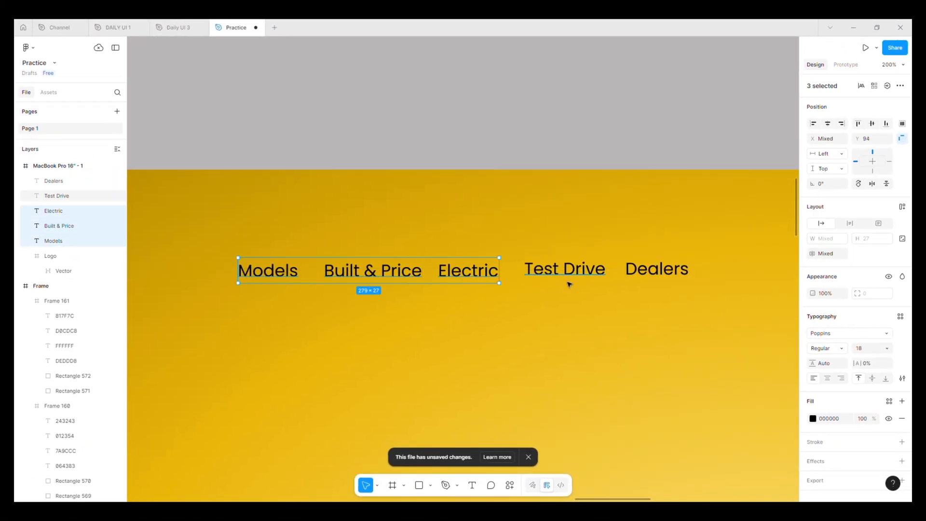
pyautogui.keyDown('shift'); pyautogui.click(570, 273); pyautogui.keyUp('shift')
pyautogui.keyDown('shift'); pyautogui.click(636, 278); pyautogui.keyUp('shift')
pyautogui.hotkey('shift', 'a')
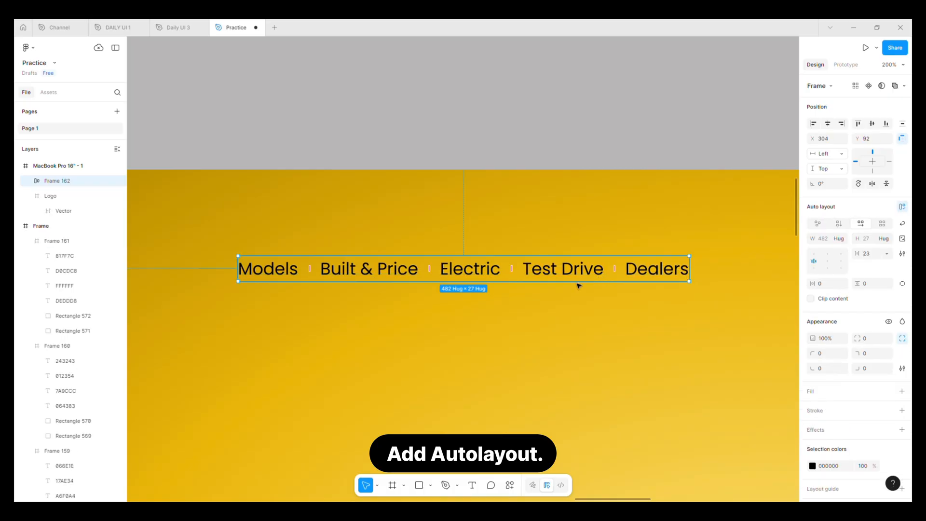
# Set the spacing between the navigation labels to 48 and move their frame up beside the logo, at about Y 54.
pyautogui.moveTo(433, 281)
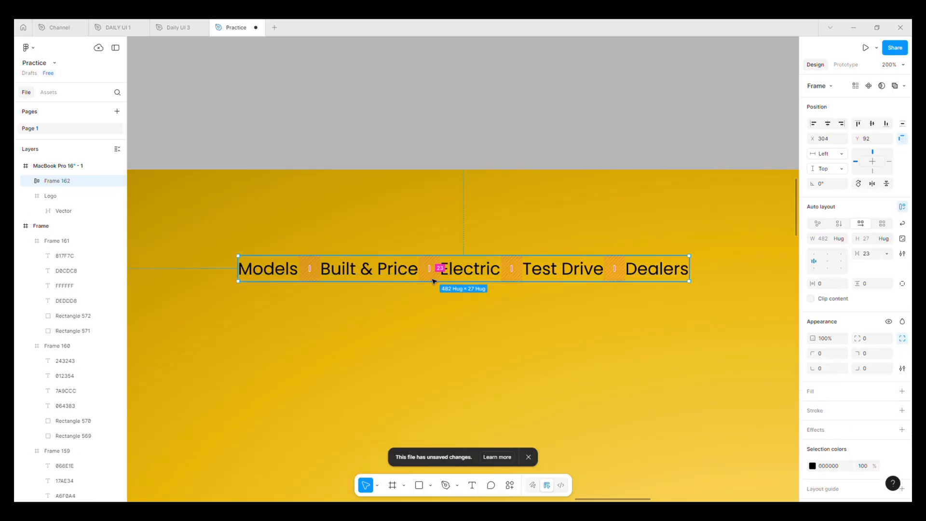
pyautogui.click(867, 255)
pyautogui.press('Return')
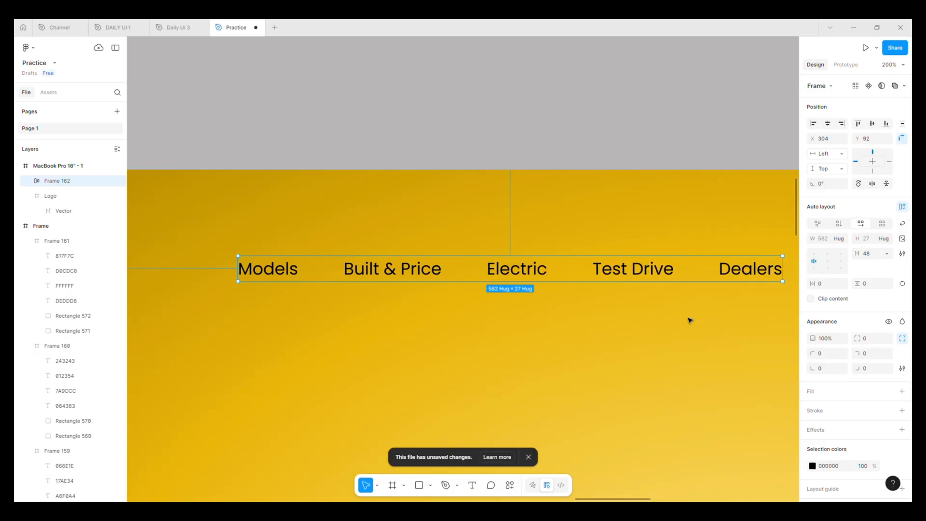
pyautogui.hotkey('shift', '0')
pyautogui.moveTo(488, 275); pyautogui.dragTo(513, 259)
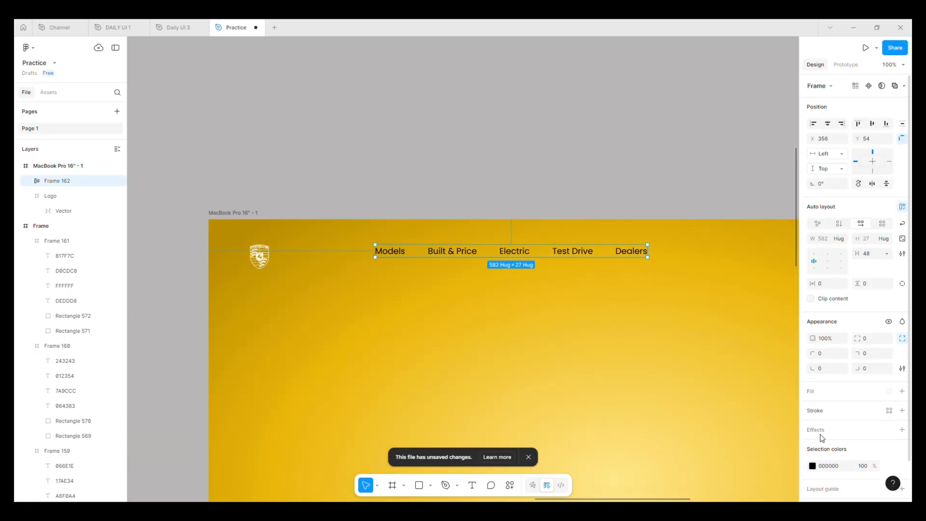
# Change the colour of all the navigation labels to FFFFFF.
pyautogui.click(836, 467)
pyautogui.write('ffffff')
pyautogui.press('Return')
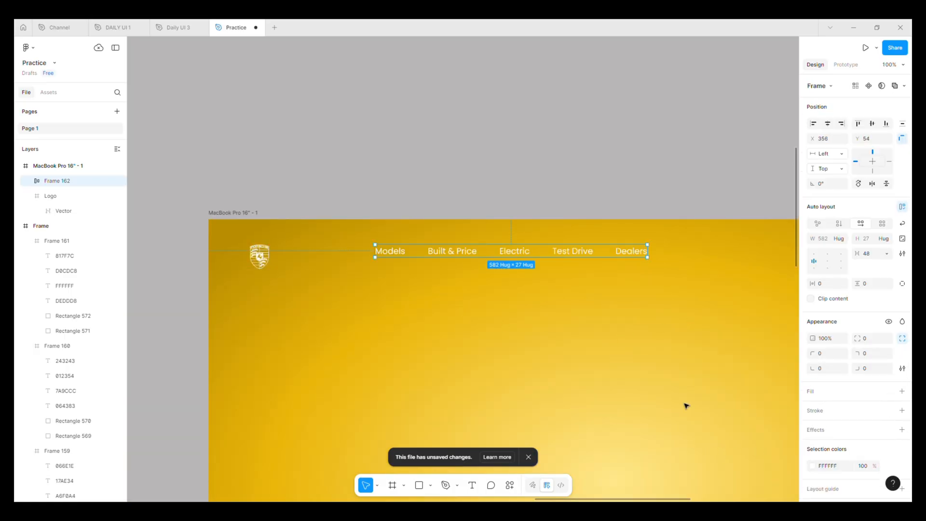
pyautogui.click(672, 356)
# Move the white search icon into the MacBook Pro frame's header area, to the right of the navigation labels.
pyautogui.press('-')
pyautogui.moveTo(207, 372); pyautogui.dragTo(352, 269)
pyautogui.moveTo(217, 367); pyautogui.dragTo(539, 259)
pyautogui.scroll(3, 764, 164)
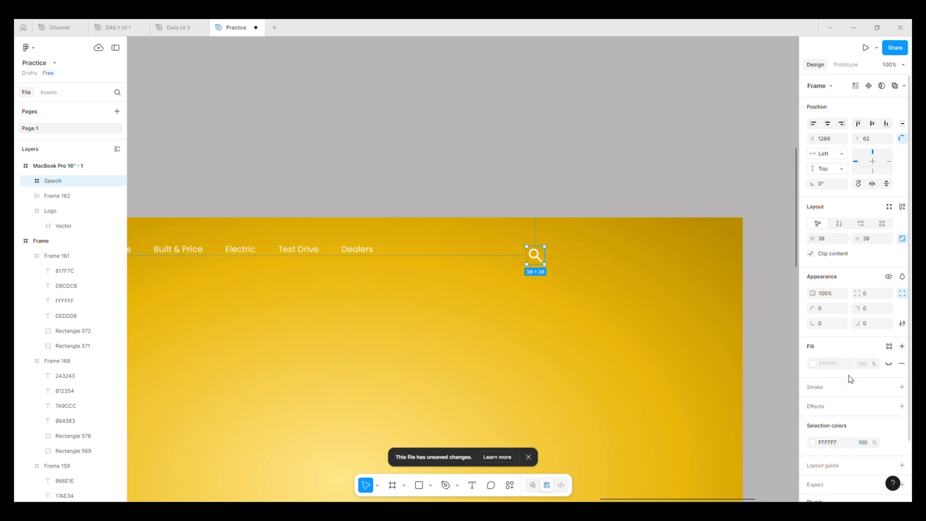
pyautogui.click(612, 304)
pyautogui.scroll(-3, 359, 296)
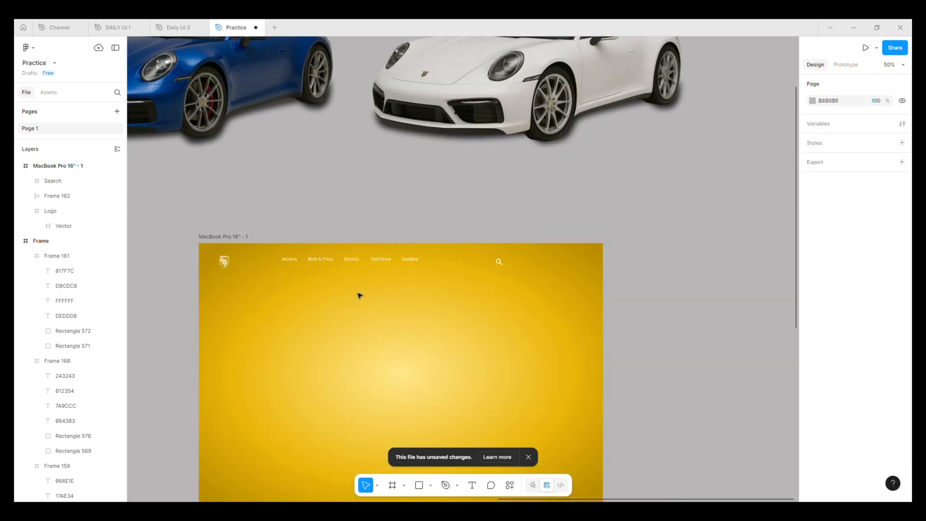
# Add a layout guide to the MacBook Pro frame and change its type from grid to columns.
pyautogui.click(314, 245)
pyautogui.scroll(-1, 859, 419)
pyautogui.click(901, 449)
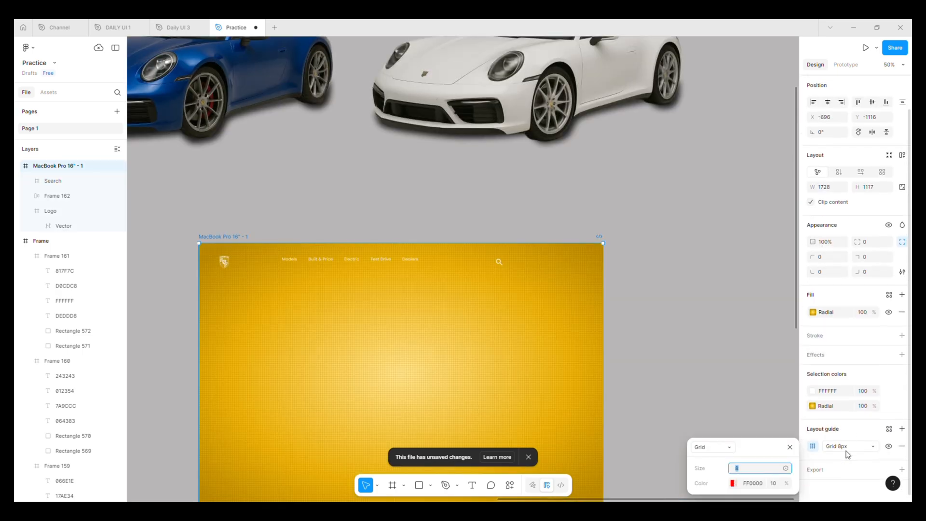
pyautogui.click(727, 448)
pyautogui.click(724, 457)
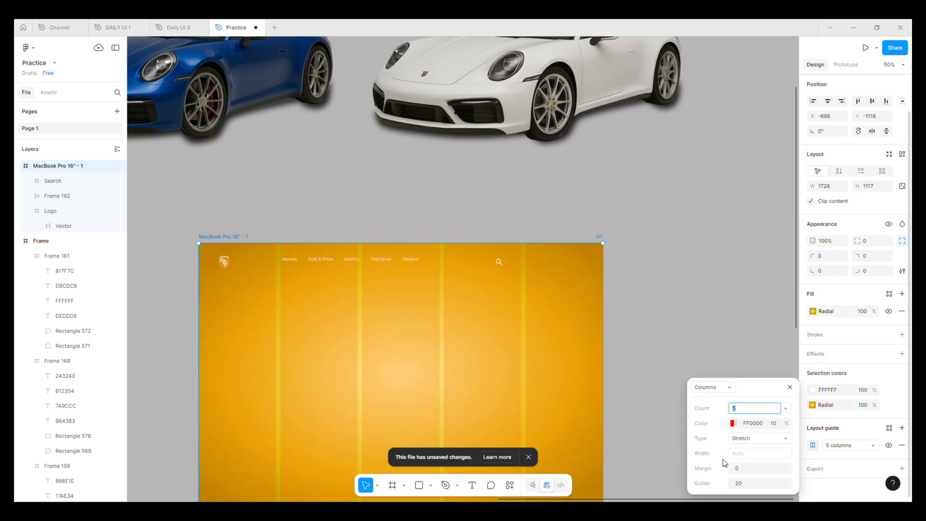
# Set the column layout guide to a count of 6 with a margin of 90.
pyautogui.write('6')
pyautogui.press('Return')
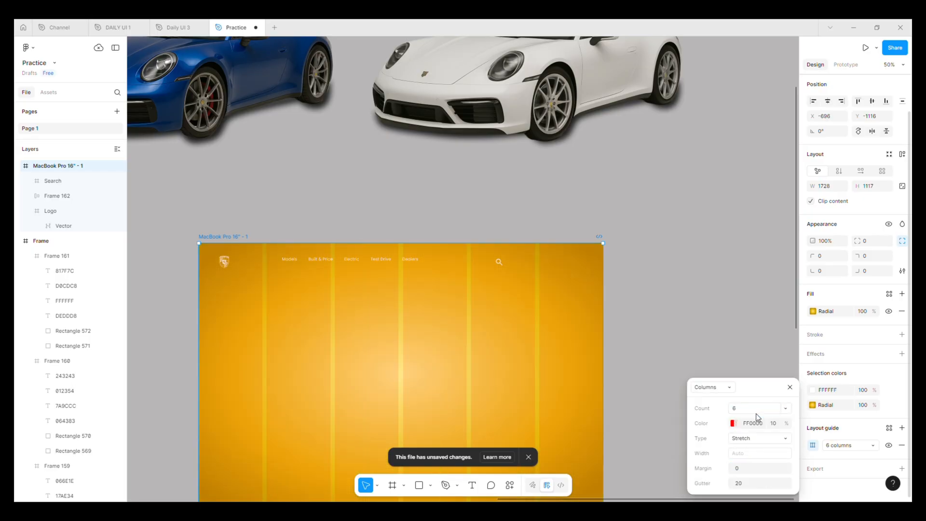
pyautogui.click(749, 469)
pyautogui.write('90')
pyautogui.press('Return')
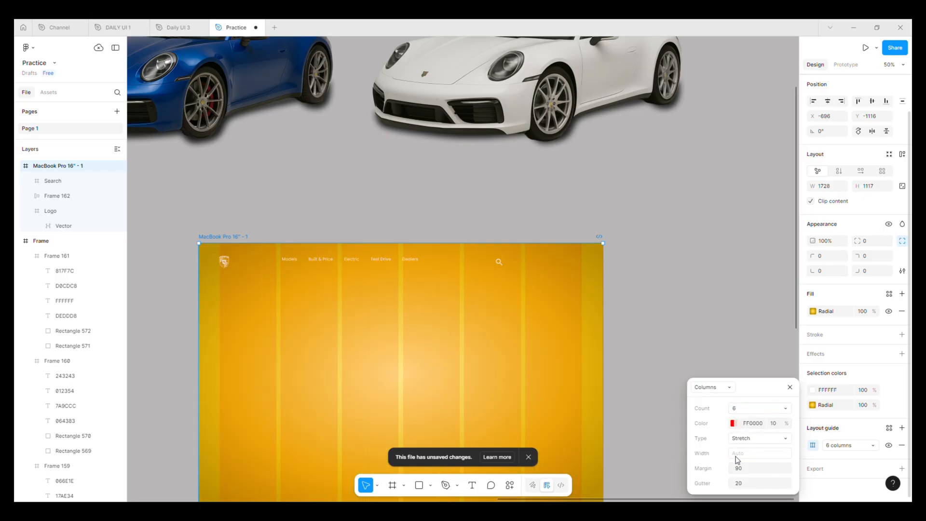
pyautogui.click(709, 358)
# Shift the logo slightly right and up, and group it with the navigation labels and search icon in an auto layout frame.
pyautogui.moveTo(521, 319); pyautogui.dragTo(598, 310)
pyautogui.keyDown('ctrl'); pyautogui.click(411, 268); pyautogui.keyUp('ctrl')
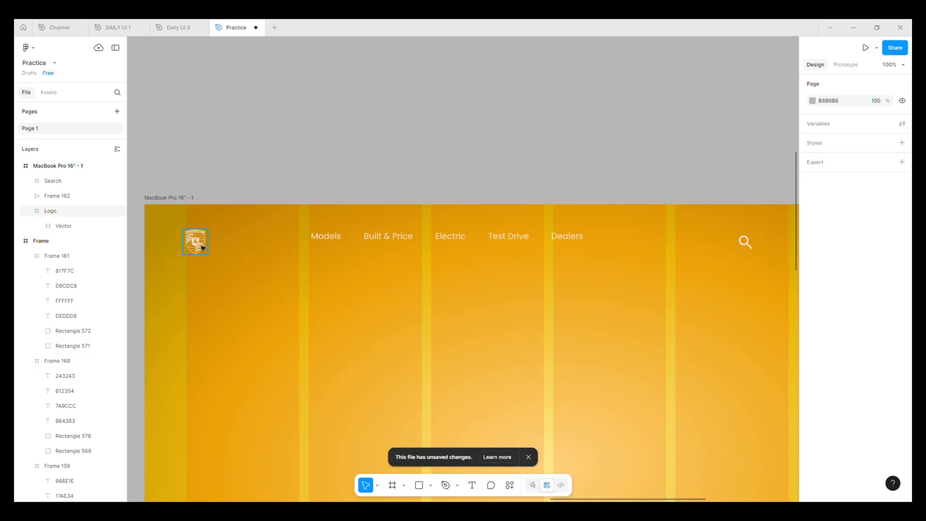
pyautogui.moveTo(201, 248); pyautogui.dragTo(208, 241)
pyautogui.keyDown('shift'); pyautogui.click(320, 236); pyautogui.keyUp('shift')
pyautogui.keyDown('shift'); pyautogui.click(743, 242); pyautogui.keyUp('shift')
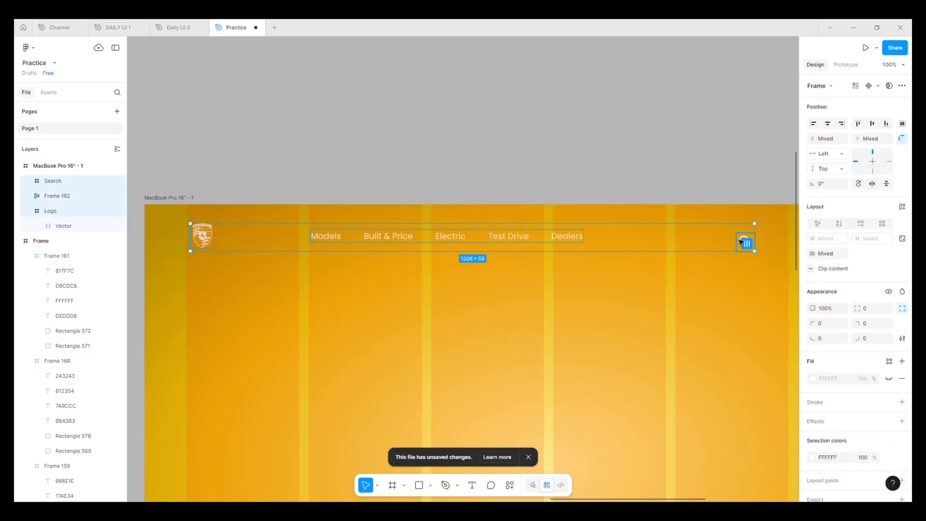
pyautogui.hotkey('shift', 'a')
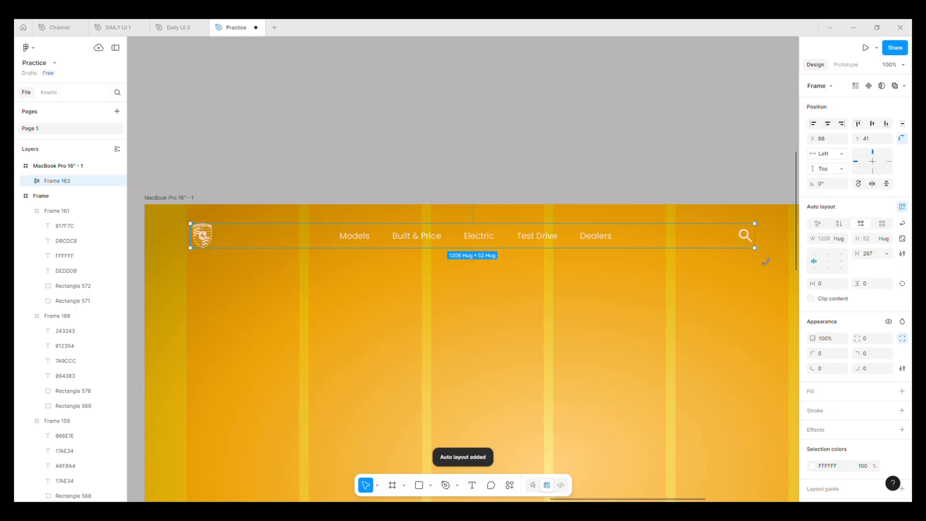
# Set the header frame's horizontal gap to Auto.
pyautogui.hscroll(1, 778, 244)
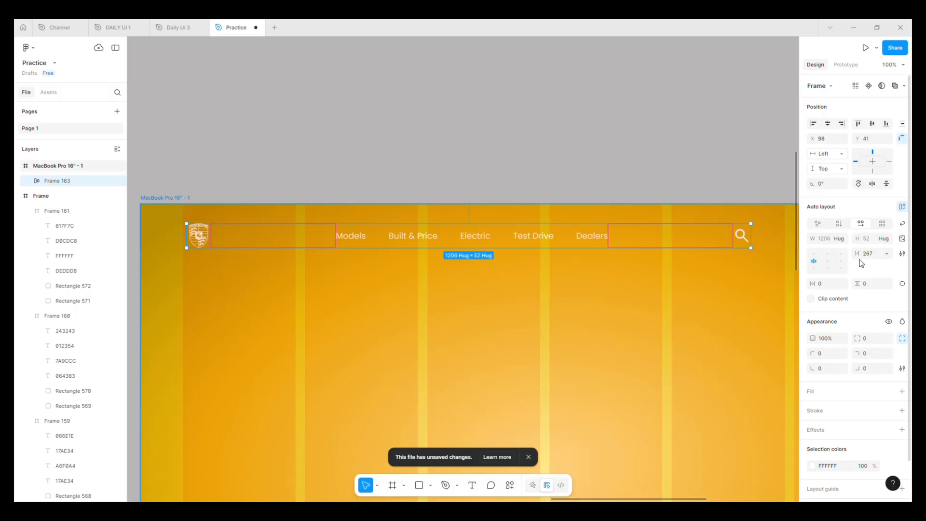
pyautogui.click(887, 253)
pyautogui.click(852, 265)
# Stretch the header frame's right and left edges to the column guide's outer margins, making it 1548 wide.
pyautogui.hscroll(5, 615, 259)
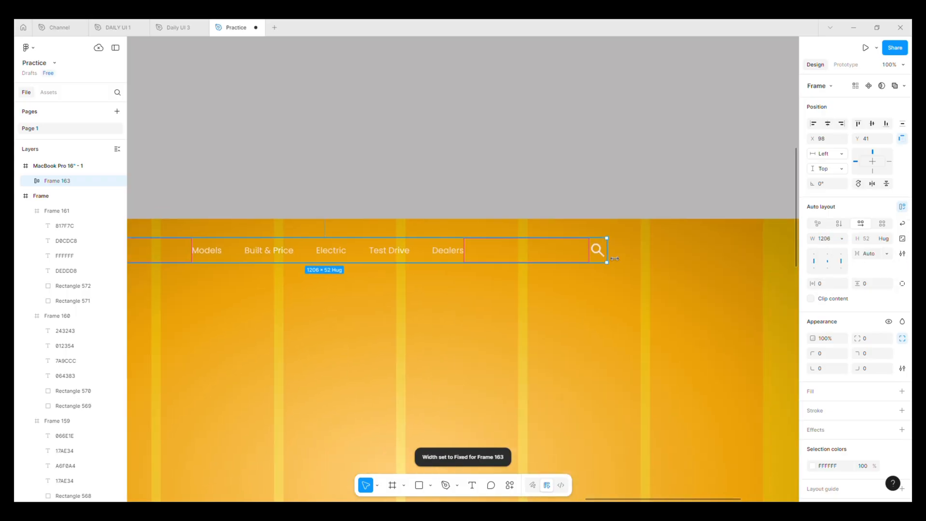
pyautogui.moveTo(615, 259); pyautogui.dragTo(761, 259)
pyautogui.hscroll(-5, 476, 252)
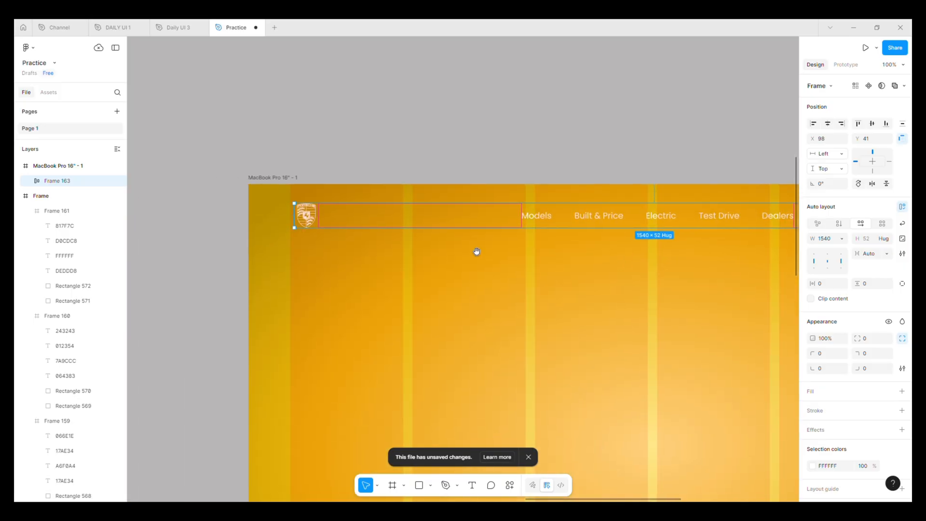
pyautogui.moveTo(296, 220); pyautogui.dragTo(292, 219)
# Add a fill to the header frame and set it to the dark grey 6C6C6C.
pyautogui.hscroll(2, 492, 337)
pyautogui.scroll(2, 492, 337)
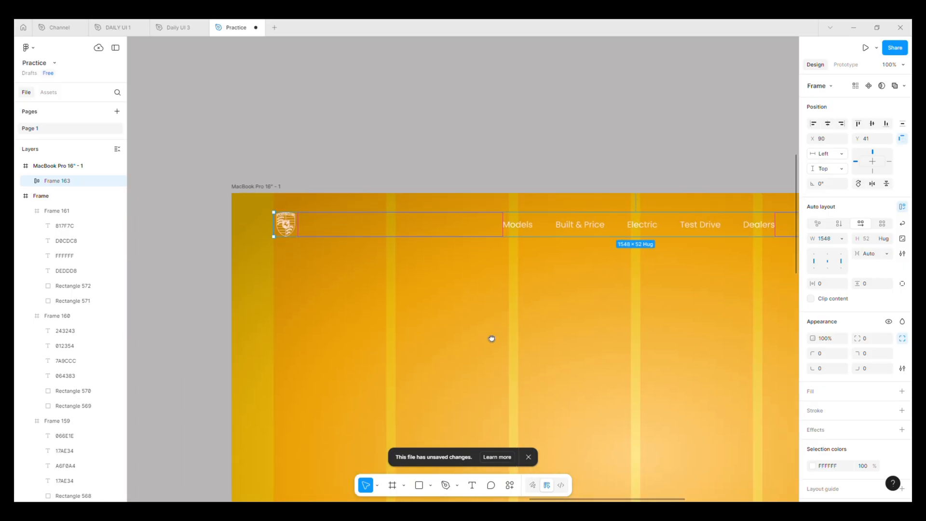
pyautogui.click(902, 392)
pyautogui.click(813, 408)
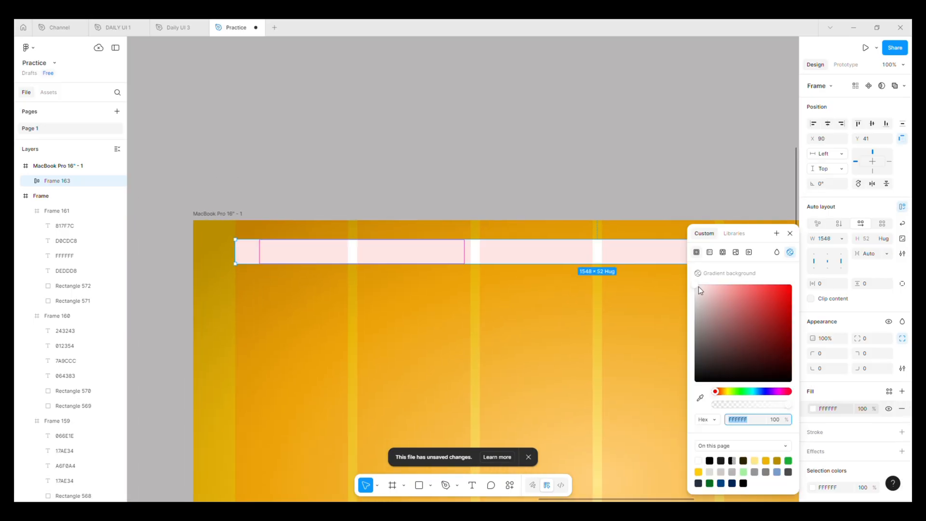
pyautogui.moveTo(699, 287); pyautogui.dragTo(689, 332)
pyautogui.click(575, 234)
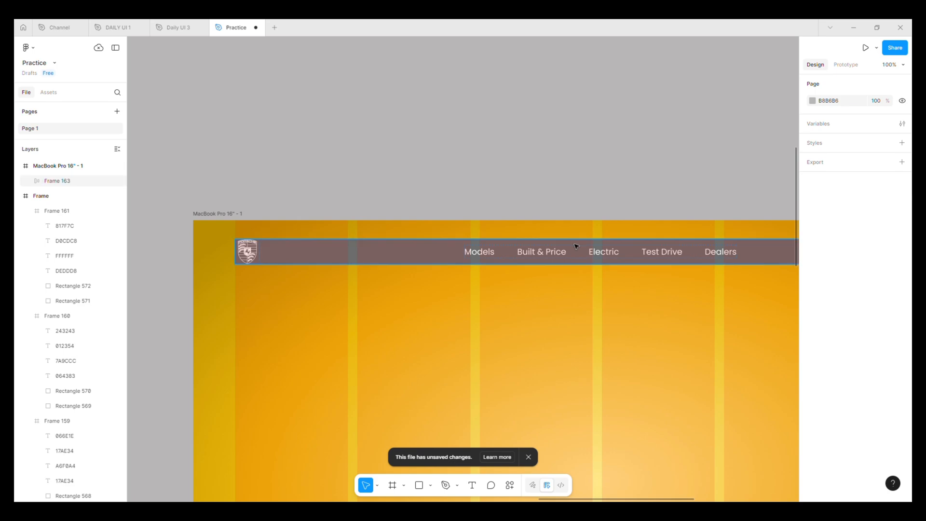
# Extend the header frame to the top, left and right edges of the MacBook Pro frame, making it 1728 × 93.
pyautogui.click(582, 246)
pyautogui.moveTo(585, 240)
pyautogui.mouseDown()
pyautogui.moveTo(586, 218)
pyautogui.moveTo(586, 227)
pyautogui.mouseUp()
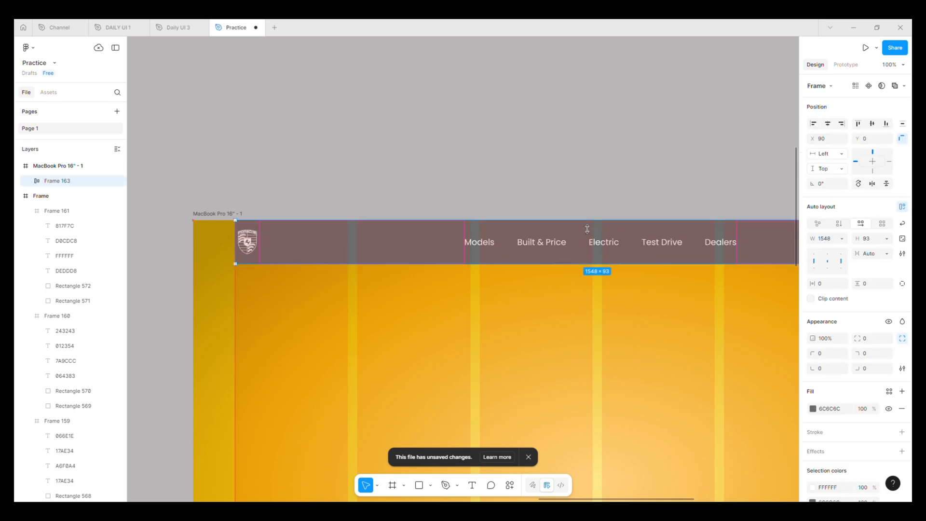
pyautogui.hscroll(-3, 455, 280)
pyautogui.scroll(1, 455, 279)
pyautogui.click(825, 286)
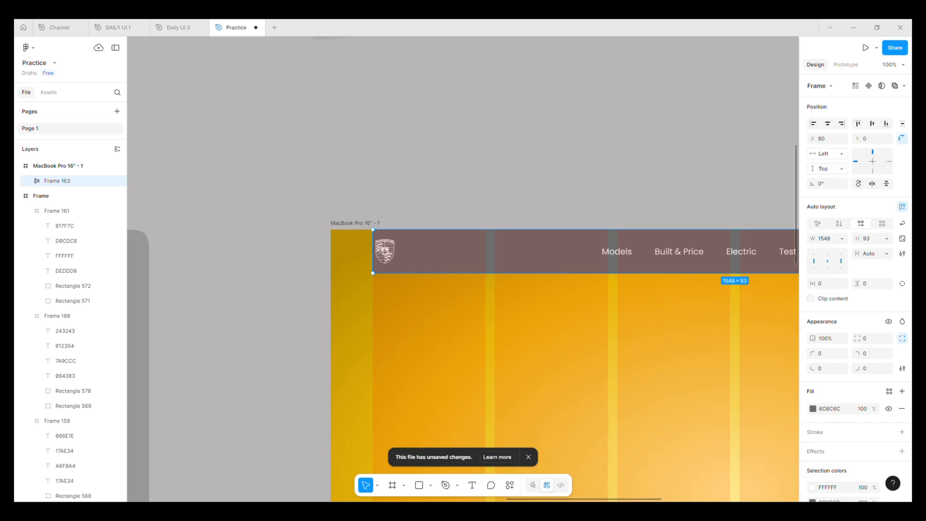
pyautogui.moveTo(373, 259); pyautogui.dragTo(331, 259)
pyautogui.hscroll(10, 457, 302)
pyautogui.scroll(2, 457, 302)
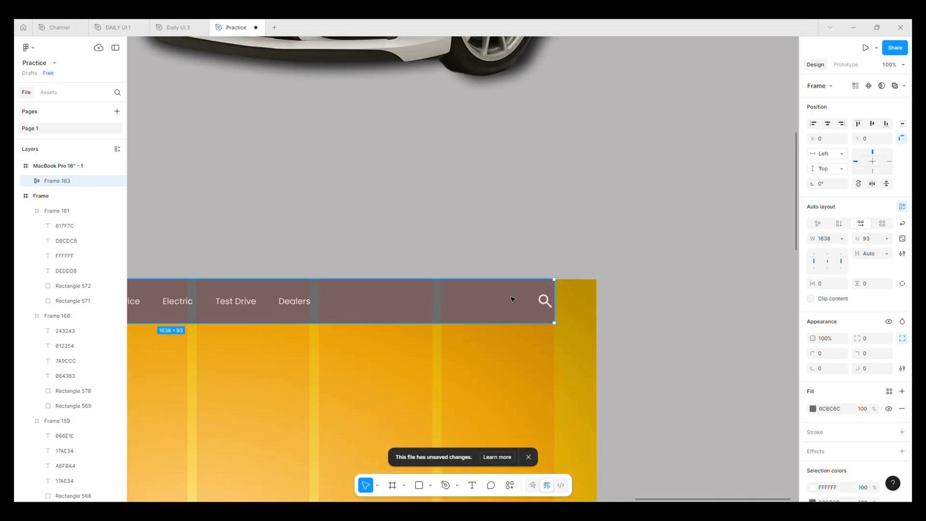
pyautogui.moveTo(555, 310); pyautogui.dragTo(606, 309)
pyautogui.scroll(-5, 603, 309)
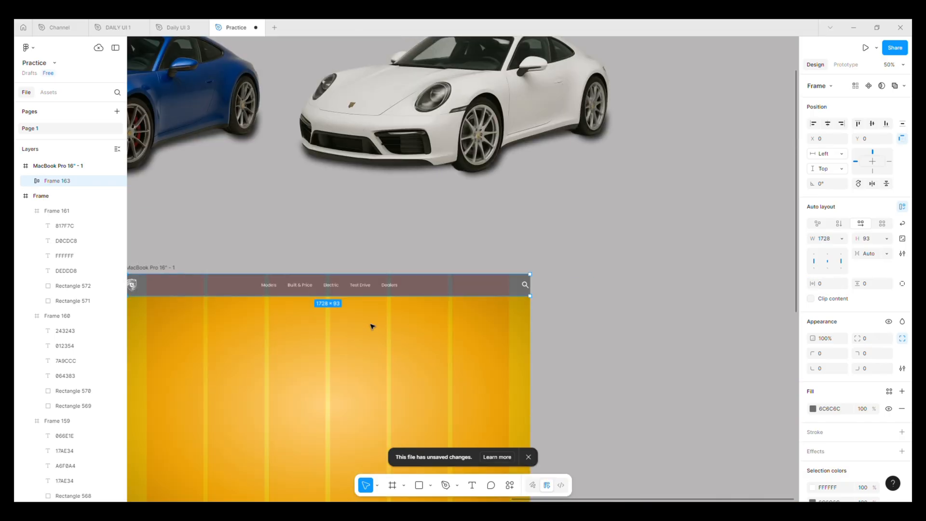
# Set the header frame's horizontal padding to 84, lining the logo up with the left column margin.
pyautogui.scroll(5, 593, 281)
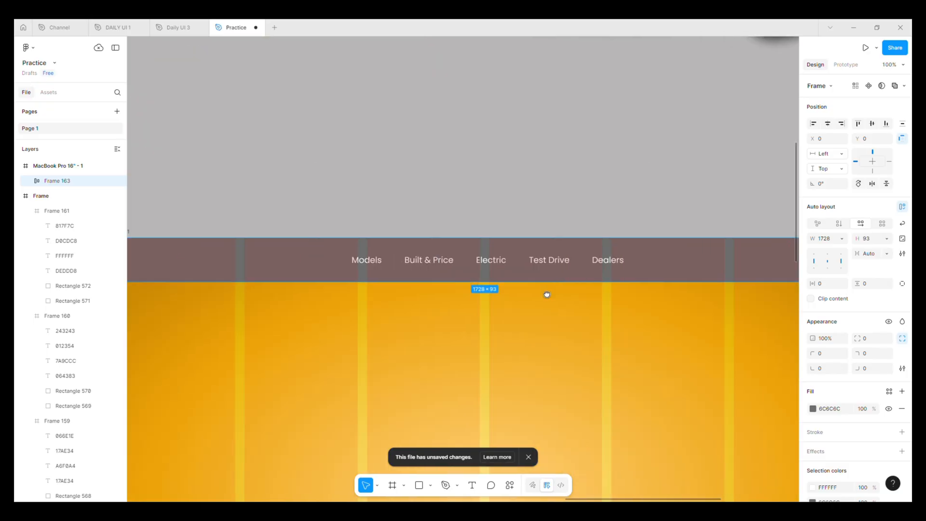
pyautogui.hscroll(-3, 596, 289)
pyautogui.click(823, 284)
pyautogui.write('10')
pyautogui.hotkey('shift', 'Up')
pyautogui.hotkey('shift', 'Up')
pyautogui.hotkey('shift', 'Up')
pyautogui.hotkey('shift', 'Up')
pyautogui.hotkey('shift', 'Up')
pyautogui.hotkey('shift', 'Up')
pyautogui.hotkey('shift', 'Up')
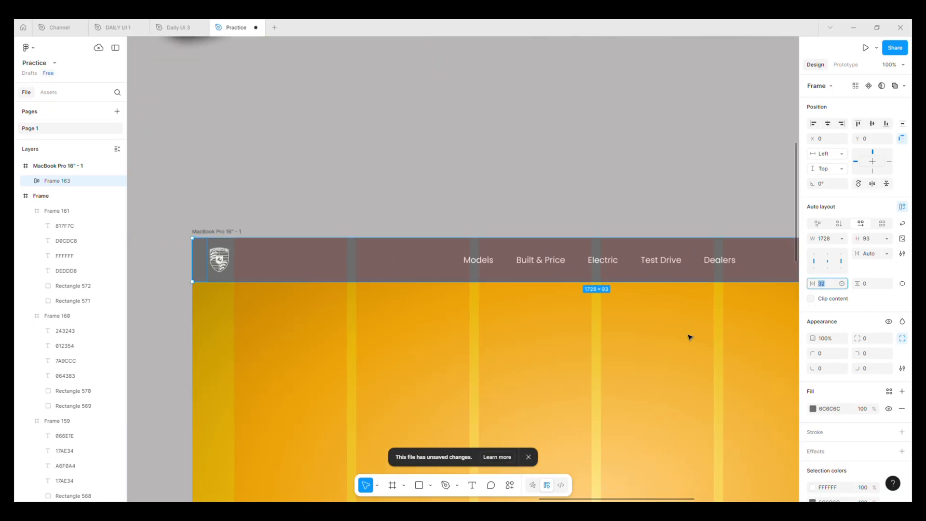
pyautogui.press('Up')
pyautogui.press('Up')
pyautogui.press('Up')
pyautogui.press('Up')
pyautogui.press('Up')
pyautogui.press('Up')
pyautogui.press('Up')
pyautogui.press('Up')
pyautogui.press('Up')
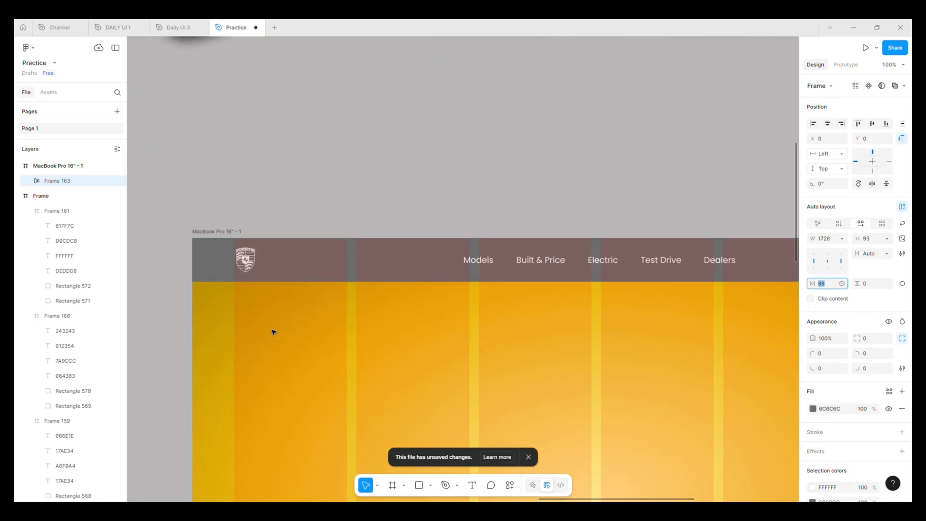
pyautogui.click(246, 265)
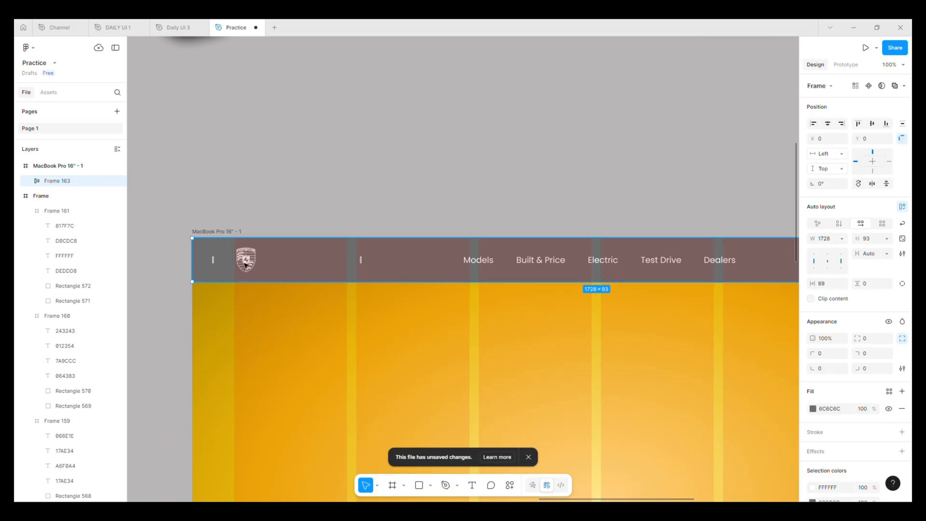
pyautogui.scroll(5, 246, 264)
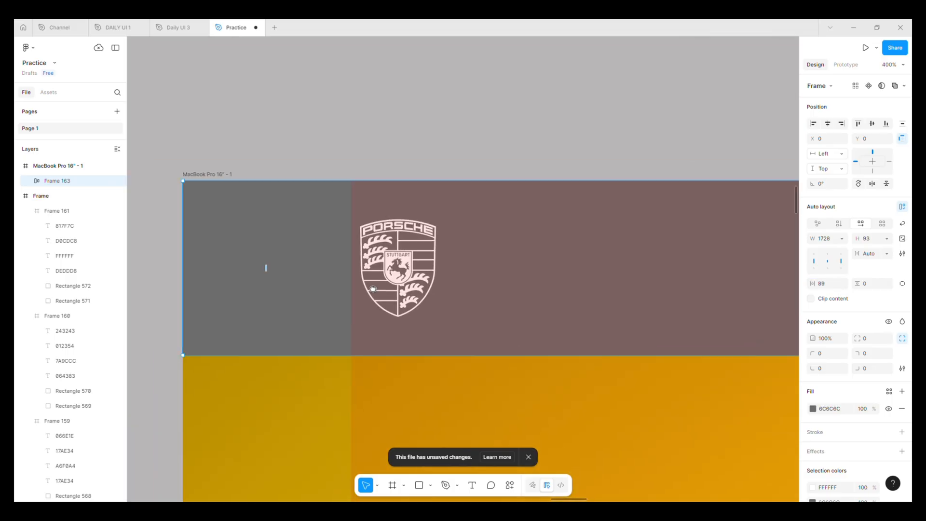
pyautogui.click(826, 287)
pyautogui.press('Down')
pyautogui.press('Down')
pyautogui.press('Down')
pyautogui.press('Down')
pyautogui.press('Down')
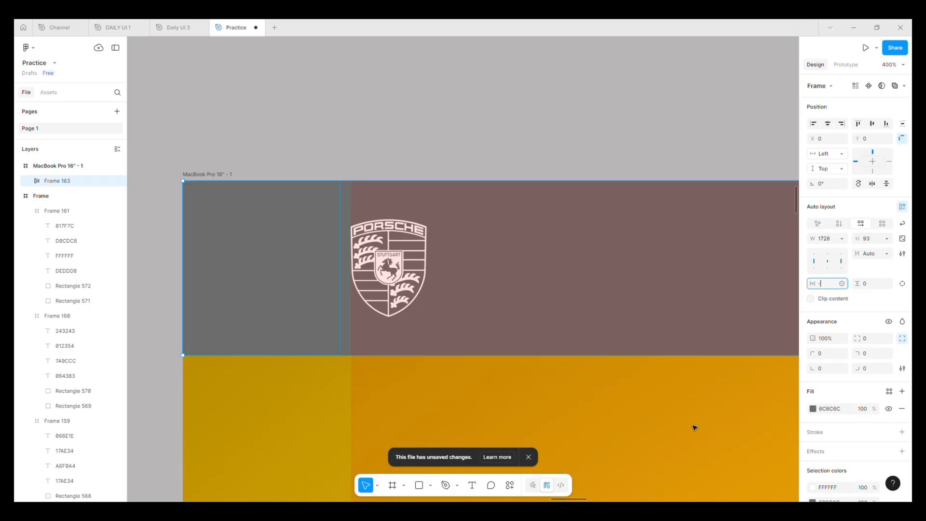
pyautogui.press('Escape')
pyautogui.press('Escape')
# Copy the fill colour code of the solid yellow FACA11 swatch in the style reference frame.
pyautogui.scroll(-5, 697, 422)
pyautogui.moveTo(699, 420); pyautogui.dragTo(151, 387)
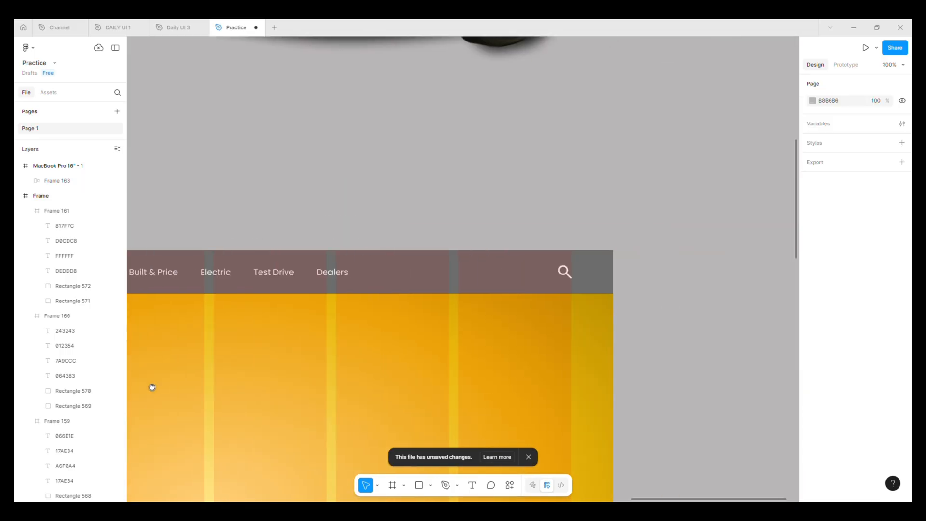
pyautogui.hscroll(-1, 428, 389)
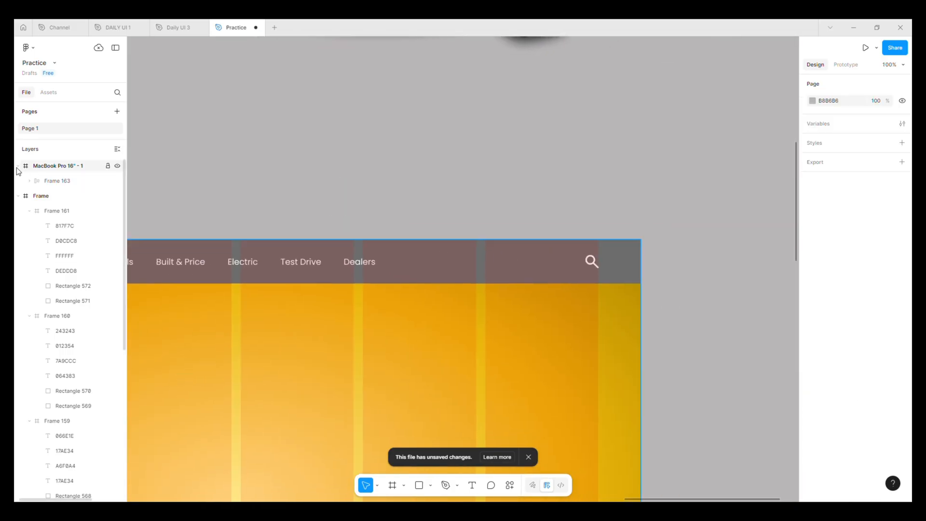
pyautogui.press('-')
pyautogui.hscroll(-6, 205, 261)
pyautogui.scroll(-2, 205, 261)
pyautogui.hscroll(-3, 254, 269)
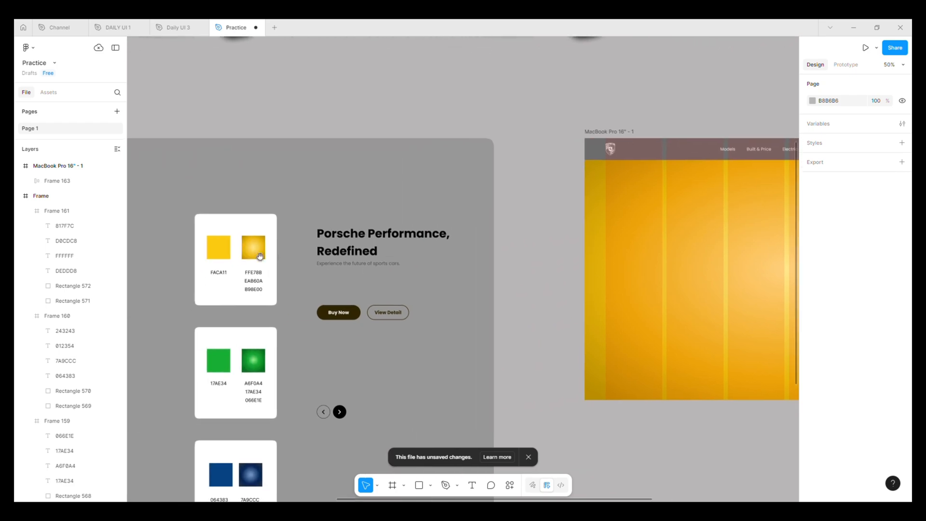
pyautogui.doubleClick(218, 247)
pyautogui.click(843, 336)
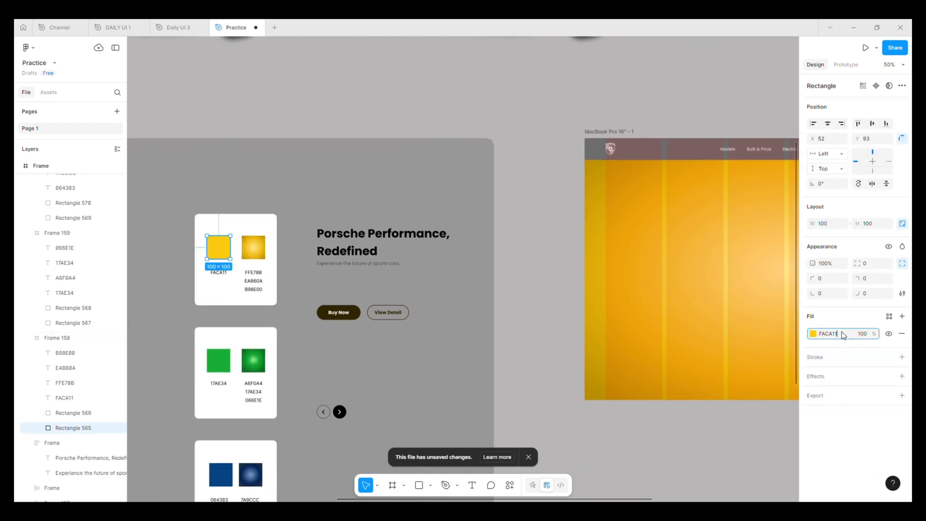
pyautogui.press('Escape')
# Set the header frame's fill to the yellow FACA11.
pyautogui.hscroll(5, 686, 283)
pyautogui.scroll(1, 687, 283)
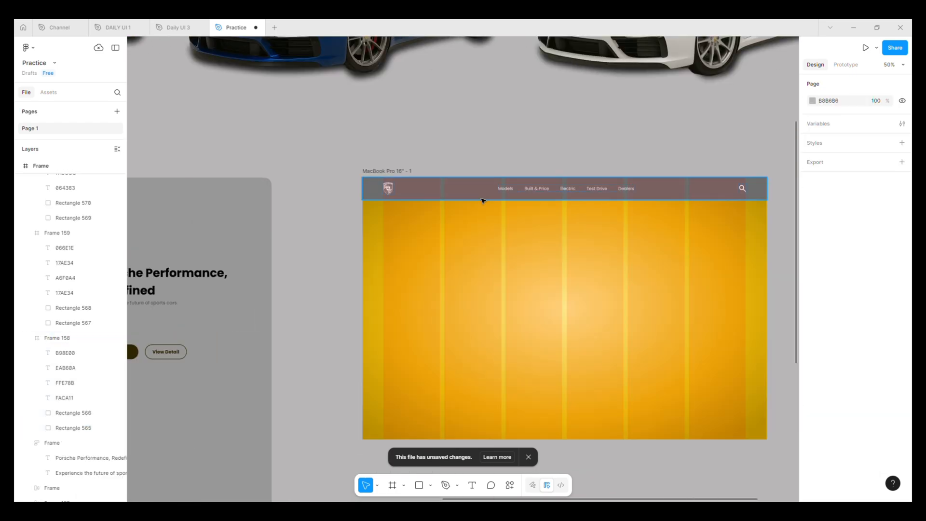
pyautogui.click(482, 198)
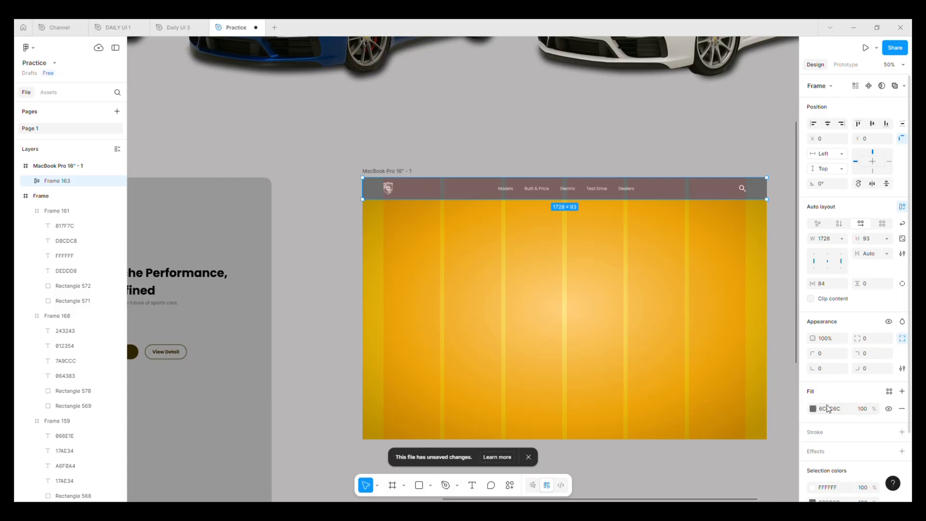
pyautogui.click(831, 411)
pyautogui.press('Return')
pyautogui.press('Escape')
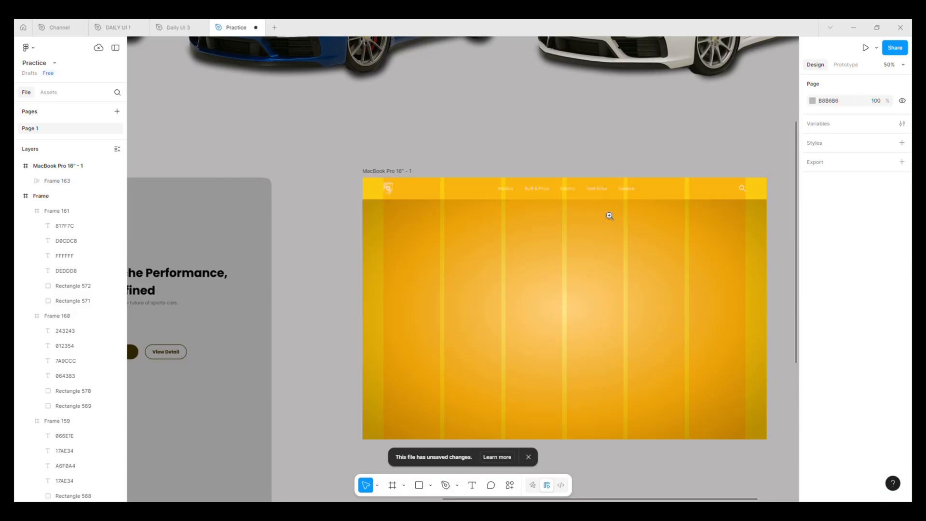
# Increase the header frame's height to 107 by extending its lower edge.
pyautogui.scroll(5, 606, 210)
pyautogui.click(675, 184)
pyautogui.moveTo(659, 200); pyautogui.dragTo(658, 206)
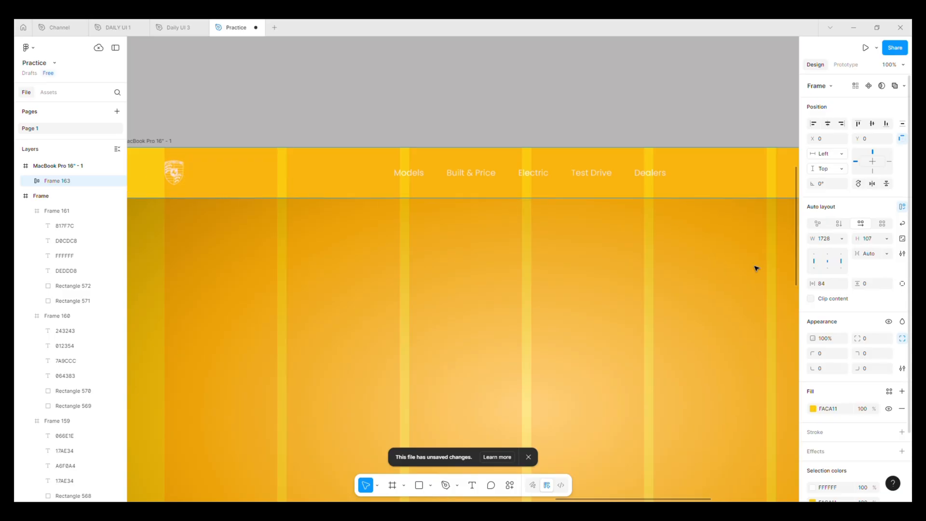
pyautogui.press('Escape')
pyautogui.press('-')
# Hide the 6-column layout guide of the MacBook Pro frame.
pyautogui.click(421, 220)
pyautogui.press('Escape')
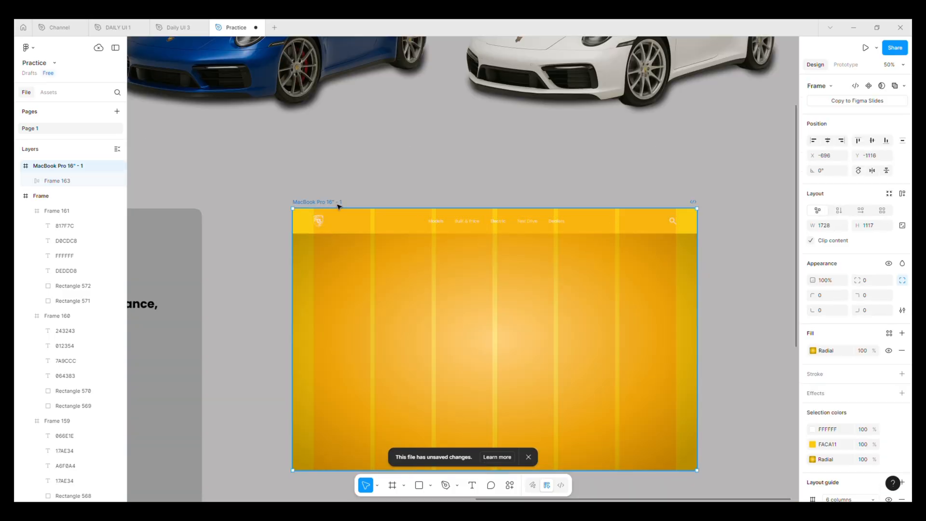
pyautogui.scroll(-2, 848, 372)
pyautogui.click(887, 447)
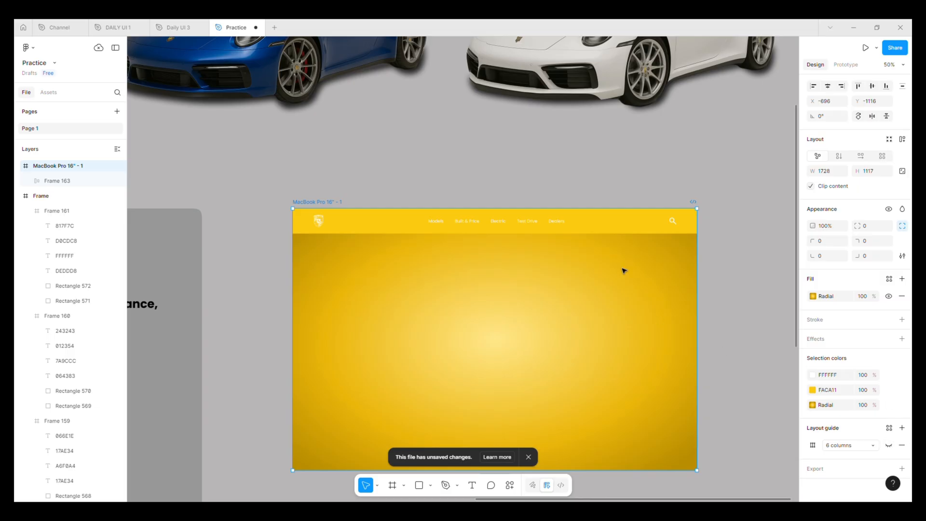
# Add a drop shadow to the header frame with Y offset 6, blur 20 and the grey colour 706868.
pyautogui.click(620, 230)
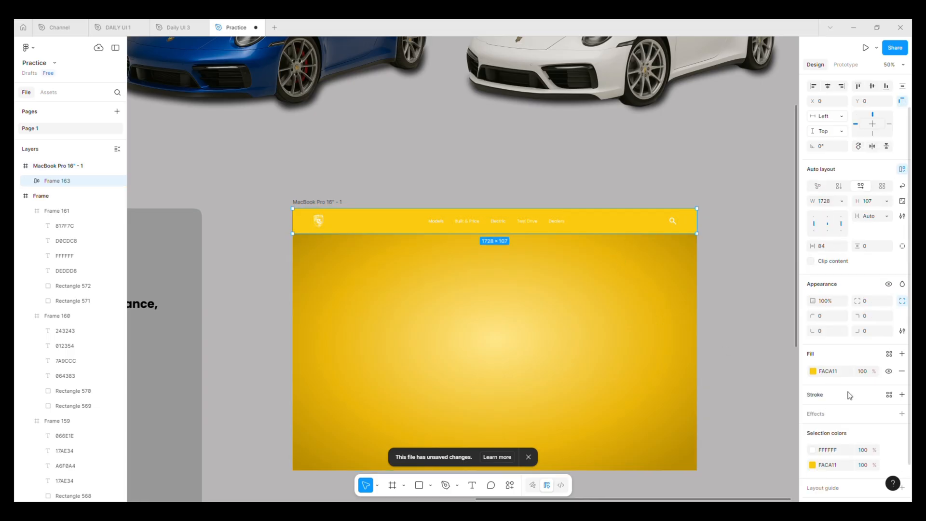
pyautogui.click(835, 414)
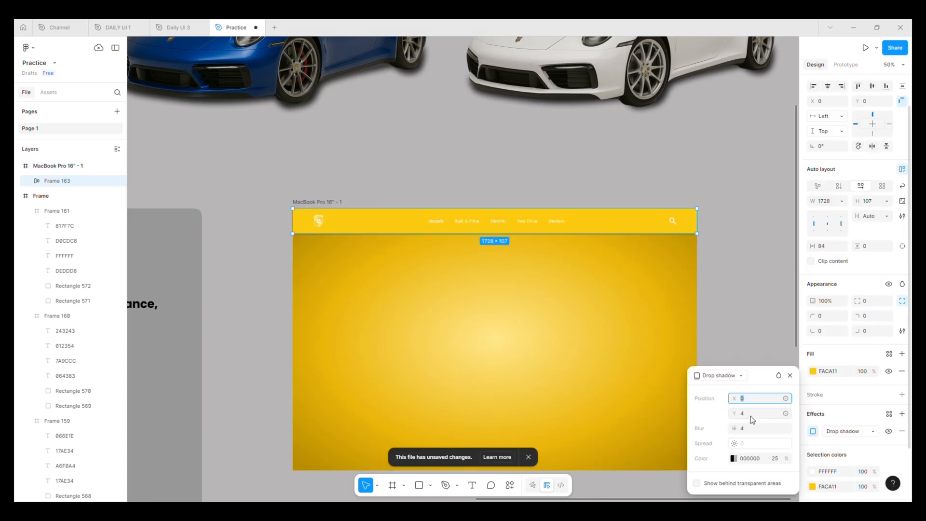
pyautogui.click(750, 414)
pyautogui.press('Up')
pyautogui.click(750, 428)
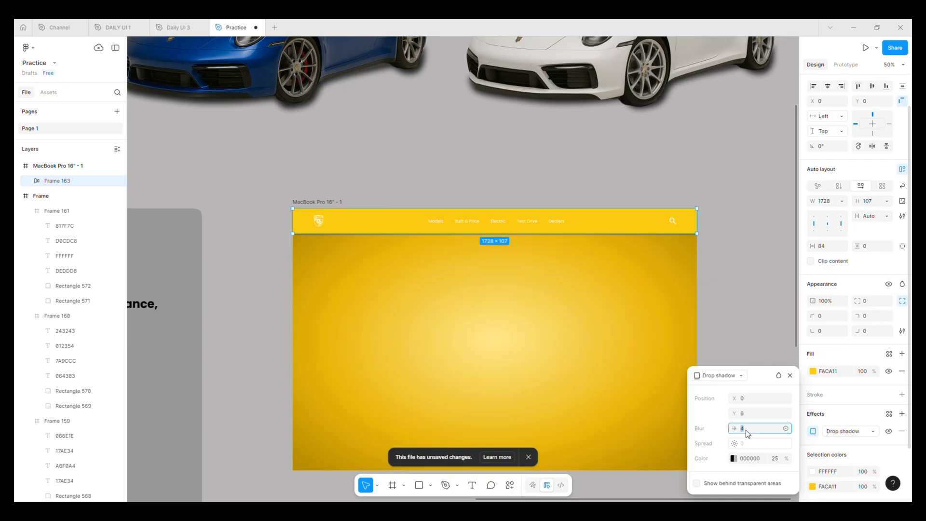
pyautogui.press('Up')
pyautogui.press('Up')
pyautogui.press('Up')
pyautogui.press('Up')
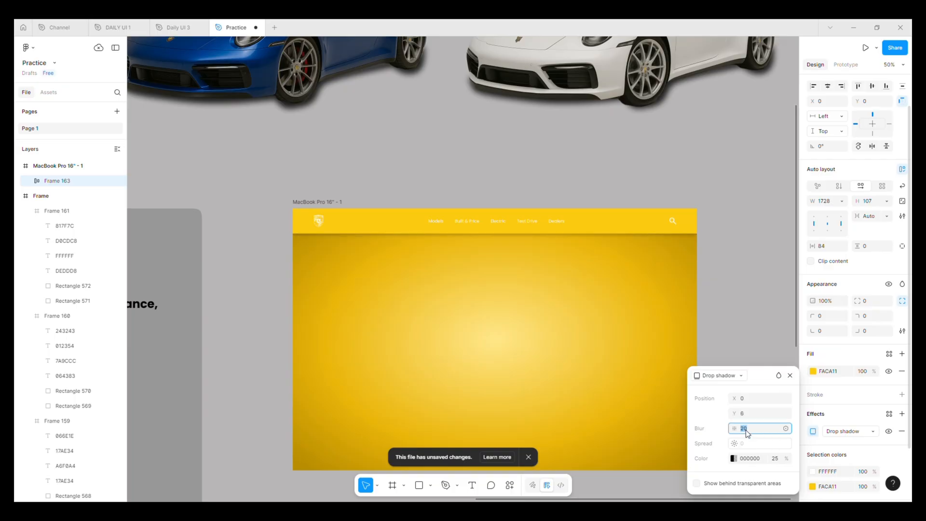
pyautogui.click(734, 458)
pyautogui.moveTo(585, 386); pyautogui.dragTo(592, 347)
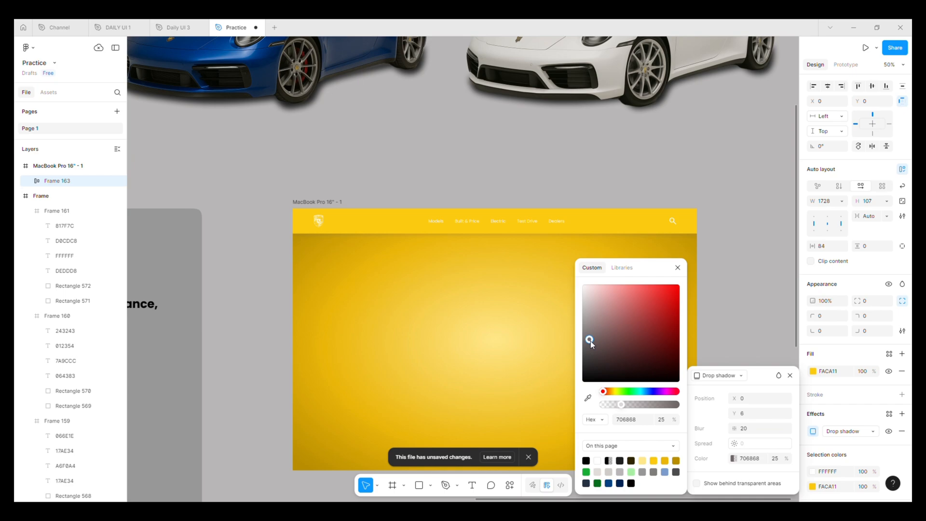
# Stretch the MacBook Pro frame's radial gradient slightly by pulling its outer stop further below the frame.
pyautogui.click(317, 202)
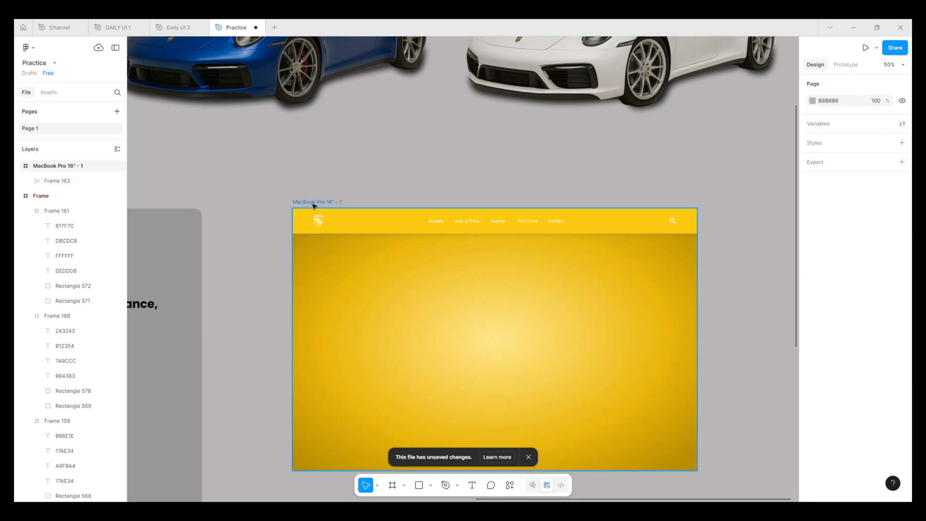
pyautogui.click(813, 351)
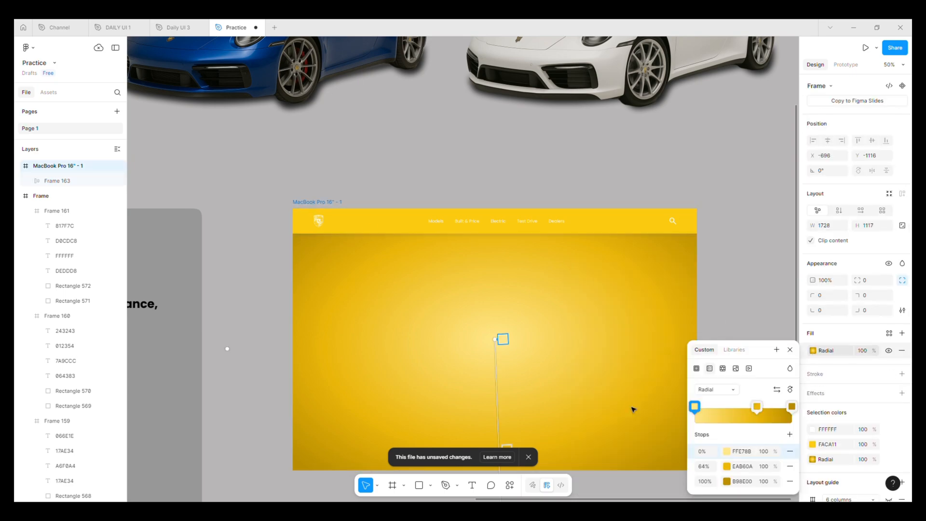
pyautogui.press('Escape')
pyautogui.scroll(-4, 622, 426)
pyautogui.click(813, 351)
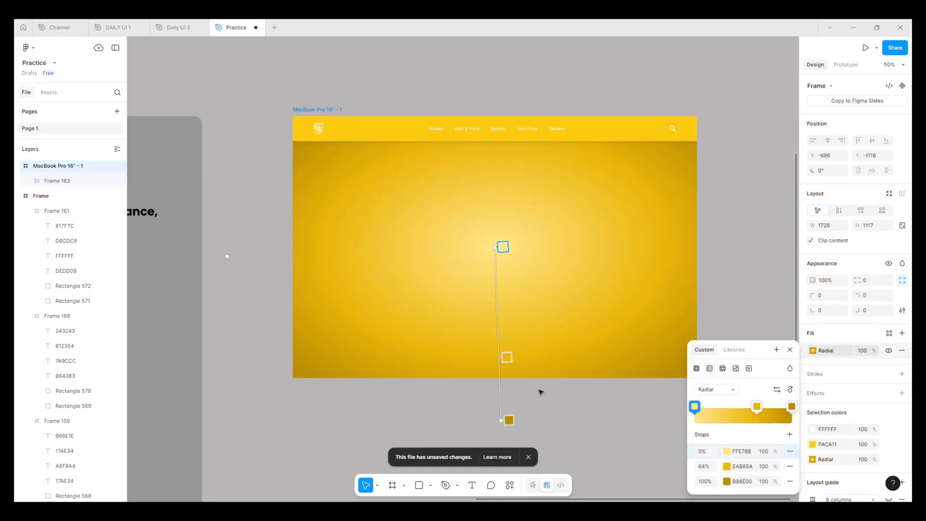
pyautogui.moveTo(506, 420)
pyautogui.mouseDown()
pyautogui.moveTo(497, 401)
pyautogui.moveTo(511, 444)
pyautogui.moveTo(512, 432)
pyautogui.mouseUp()
pyautogui.press('Escape')
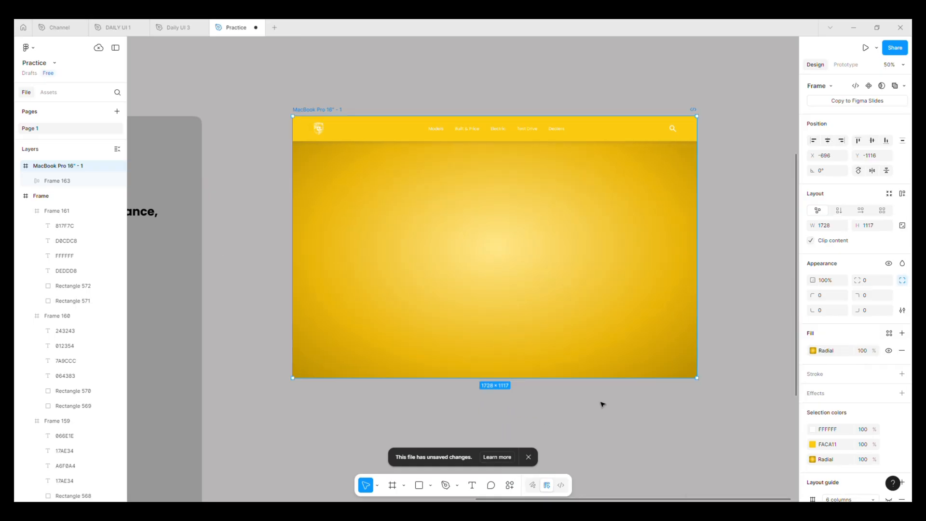
# Move the Porsche heading block and the Buy Now and View Detail button group from the reference frame into the MacBook Pro frame, below the header.
pyautogui.press('-')
pyautogui.moveTo(399, 210); pyautogui.dragTo(507, 298)
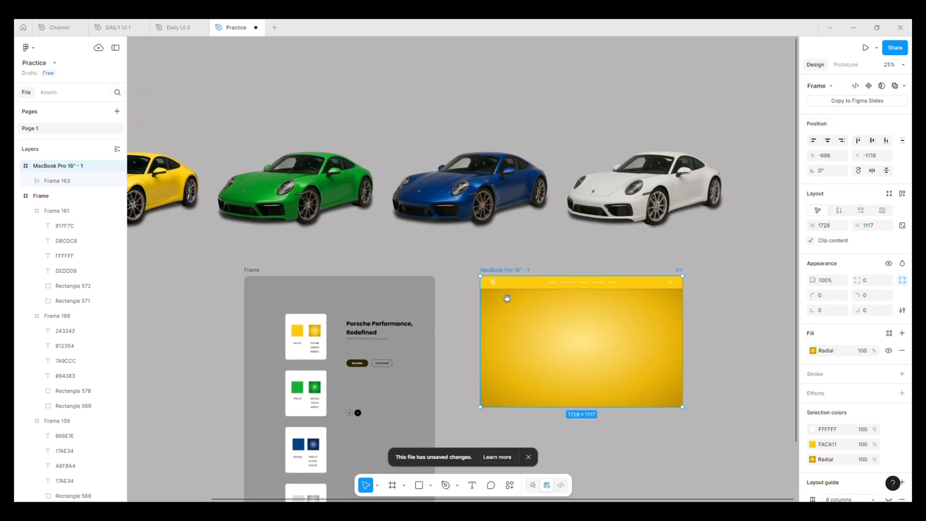
pyautogui.moveTo(381, 332); pyautogui.dragTo(514, 317)
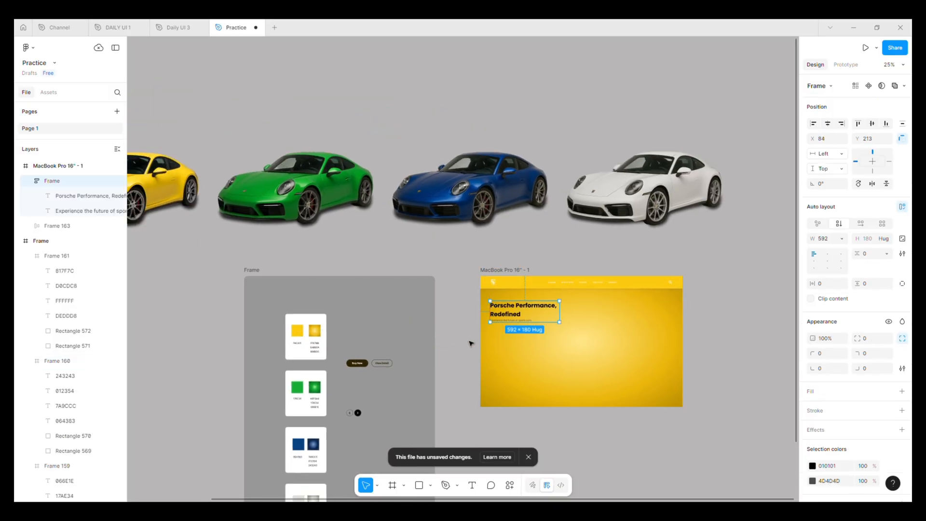
pyautogui.moveTo(392, 365); pyautogui.dragTo(664, 314)
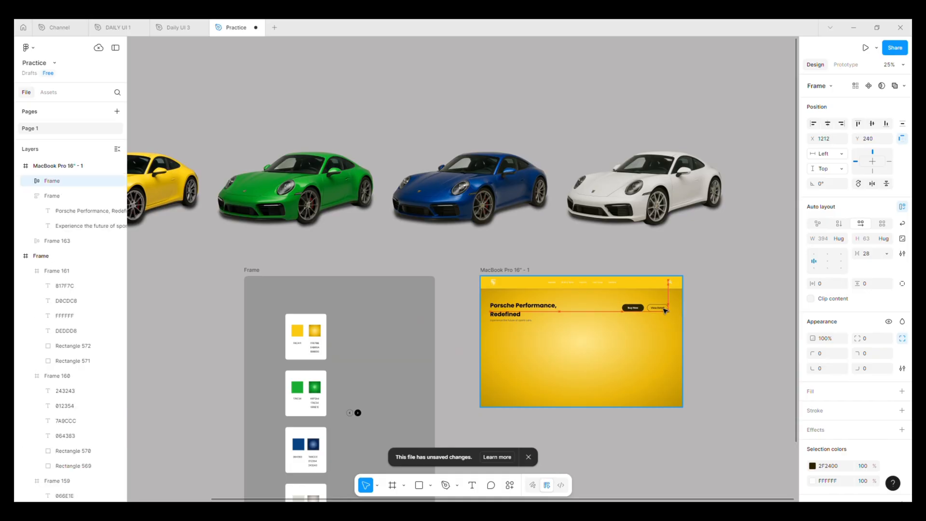
# Show the 6-column layout guide of the MacBook Pro frame again.
pyautogui.scroll(3, 664, 313)
pyautogui.press('Escape')
pyautogui.scroll(-2, 836, 427)
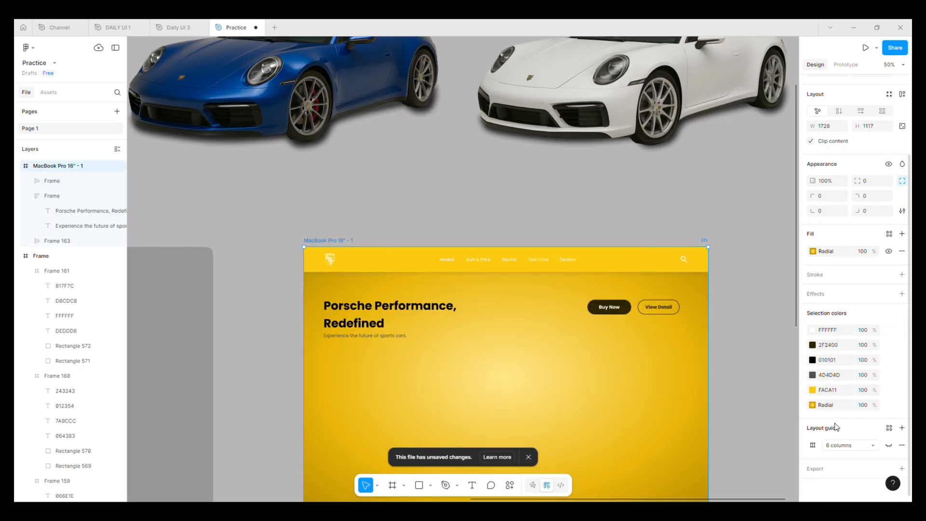
pyautogui.click(889, 445)
# Align the heading block's left edge with the first column at X 90 and check its distance from the header.
pyautogui.scroll(3, 368, 309)
pyautogui.click(339, 315)
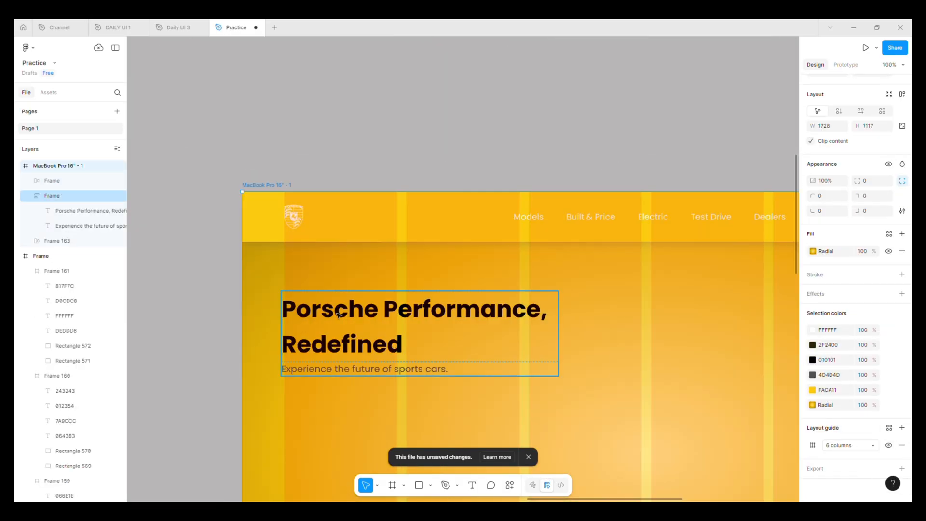
pyautogui.moveTo(339, 314); pyautogui.dragTo(311, 304)
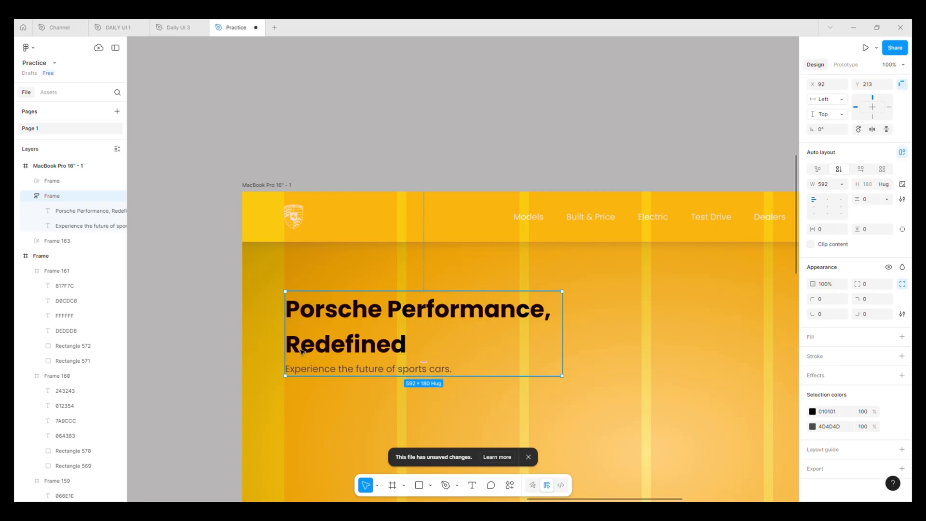
pyautogui.scroll(5, 298, 341)
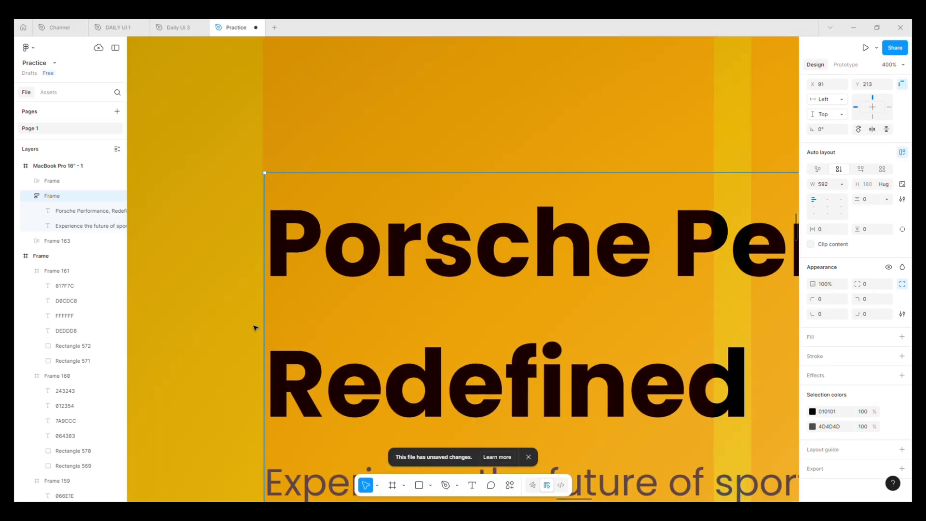
pyautogui.hotkey('shift', '0')
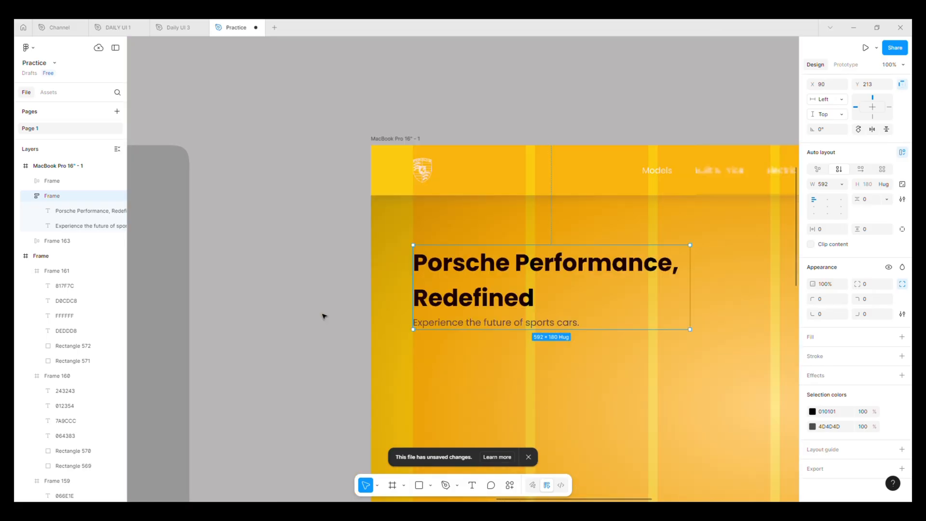
pyautogui.press('alt')
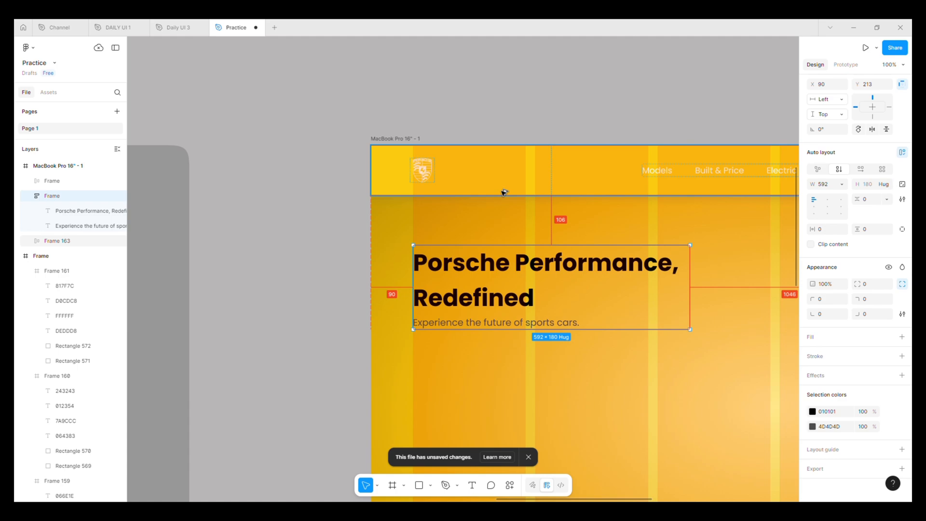
# Shift the Buy Now and View Detail button group to X 1244, lining its right edge up with the last column.
pyautogui.moveTo(668, 306); pyautogui.dragTo(290, 298)
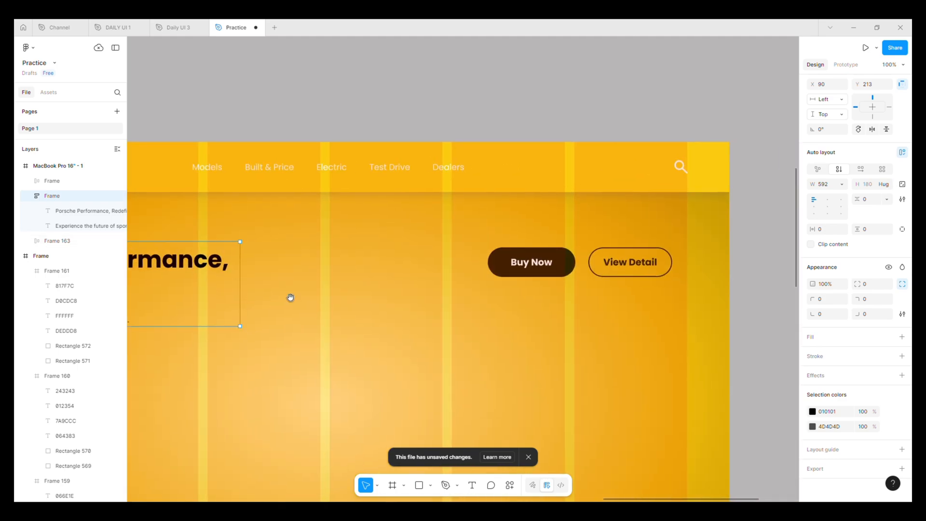
pyautogui.click(555, 270)
pyautogui.click(667, 254)
pyautogui.hotkey('shift', 'Right')
pyautogui.hotkey('shift', 'Right')
pyautogui.hotkey('shift', 'Right')
pyautogui.hotkey('shift', 'Right')
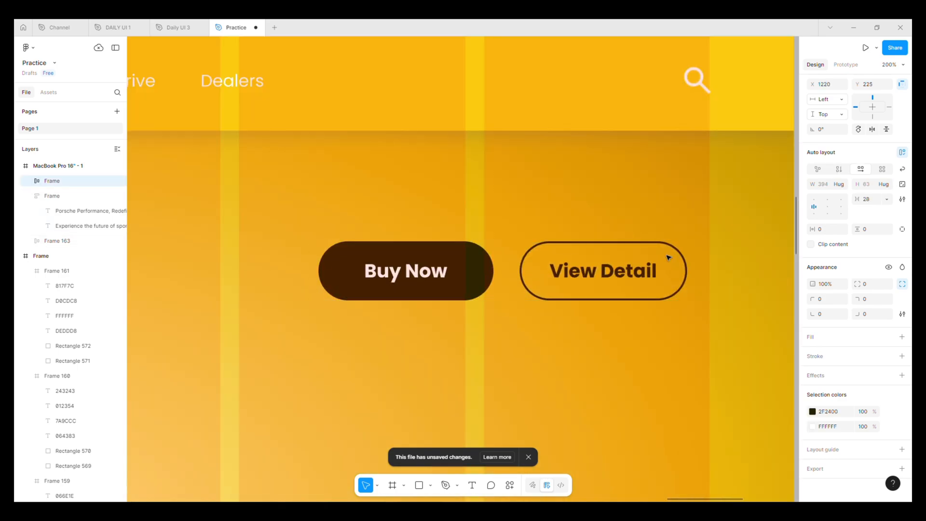
pyautogui.hotkey('ctrl', '-')
pyautogui.hotkey('ctrl', '-')
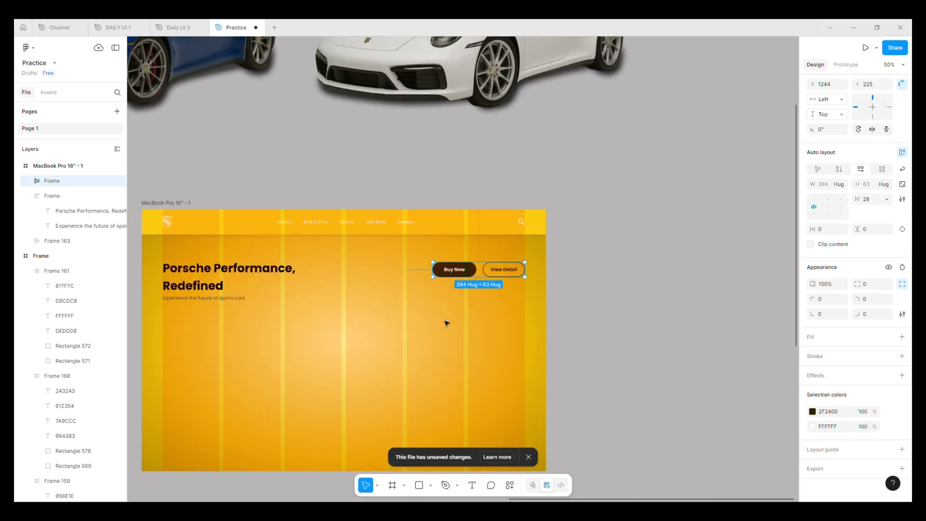
pyautogui.hscroll(-2, 533, 277)
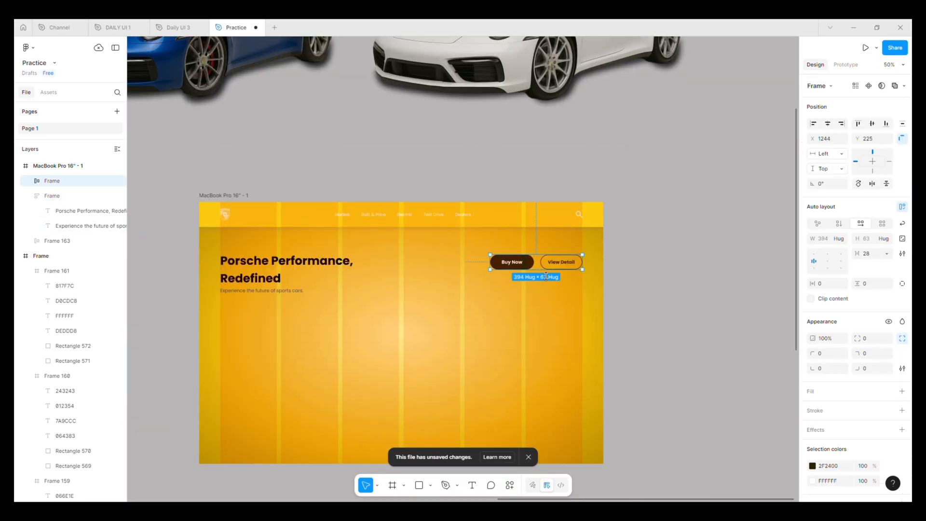
# Align the tops of the heading block and the button group, and check their margins to the MacBook Pro frame.
pyautogui.keyDown('shift'); pyautogui.click(356, 264); pyautogui.keyUp('shift')
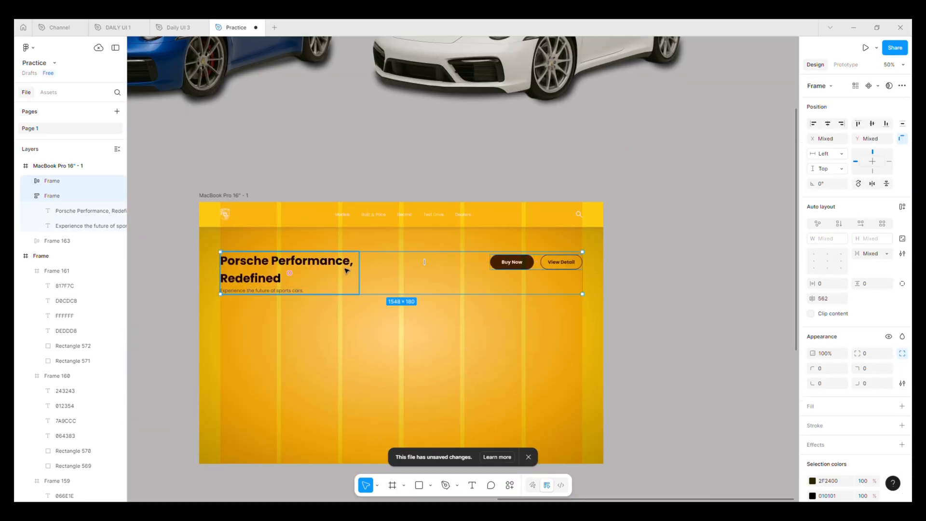
pyautogui.click(857, 124)
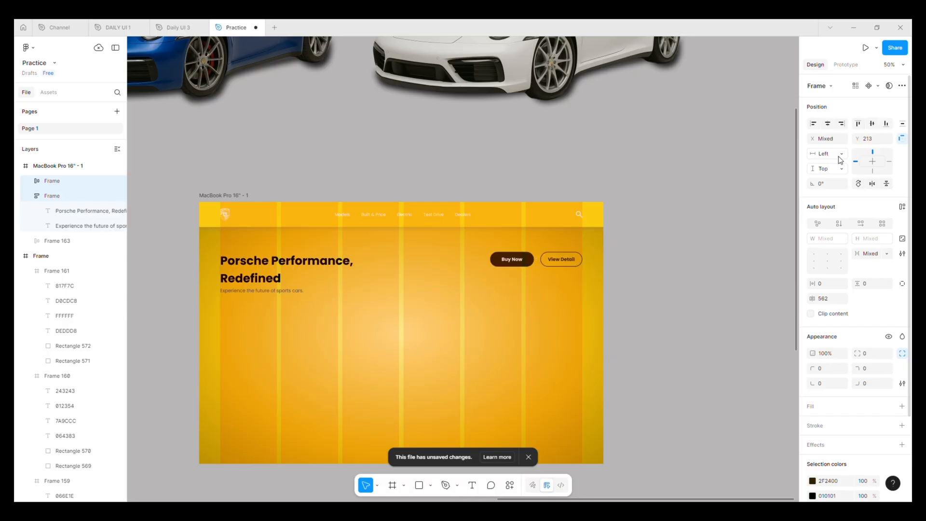
pyautogui.press('alt')
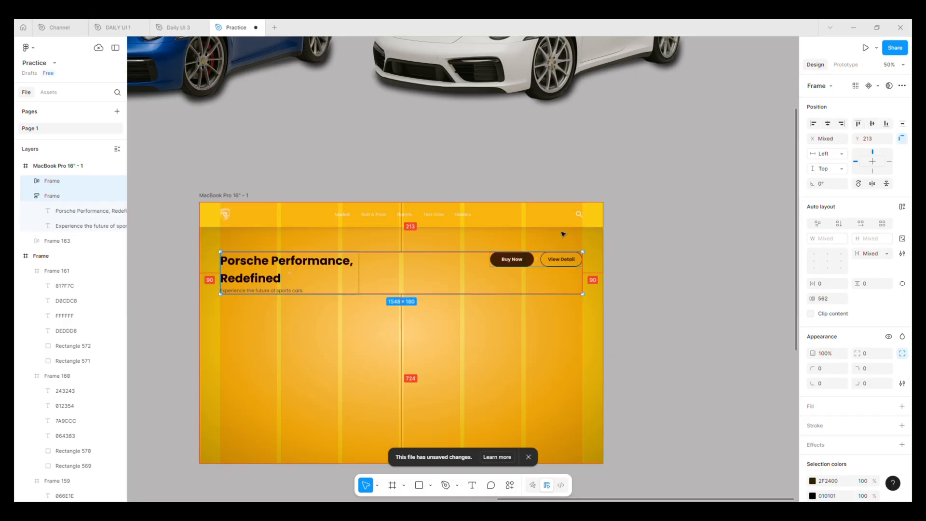
pyautogui.click(638, 289)
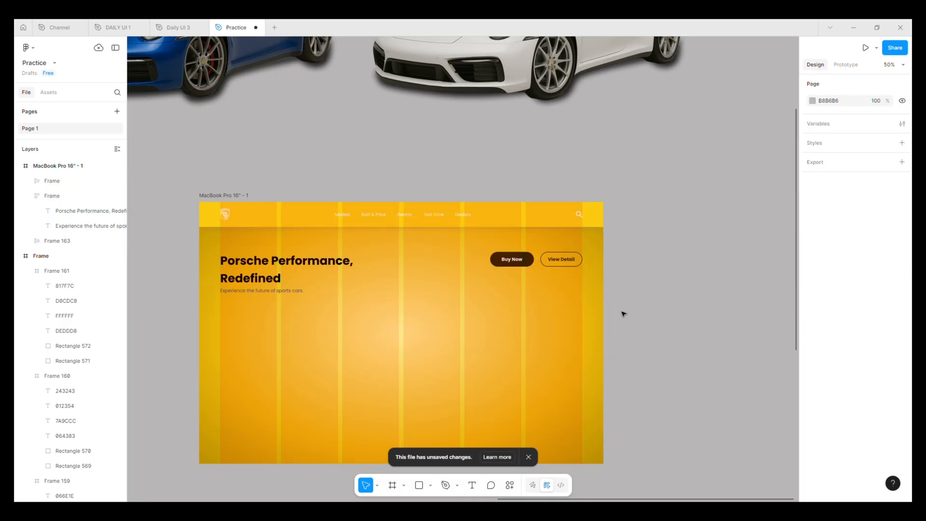
# Duplicate the row of four Porsche car images and place the copies to the right of the MacBook Pro frame.
pyautogui.moveTo(586, 333); pyautogui.dragTo(635, 304)
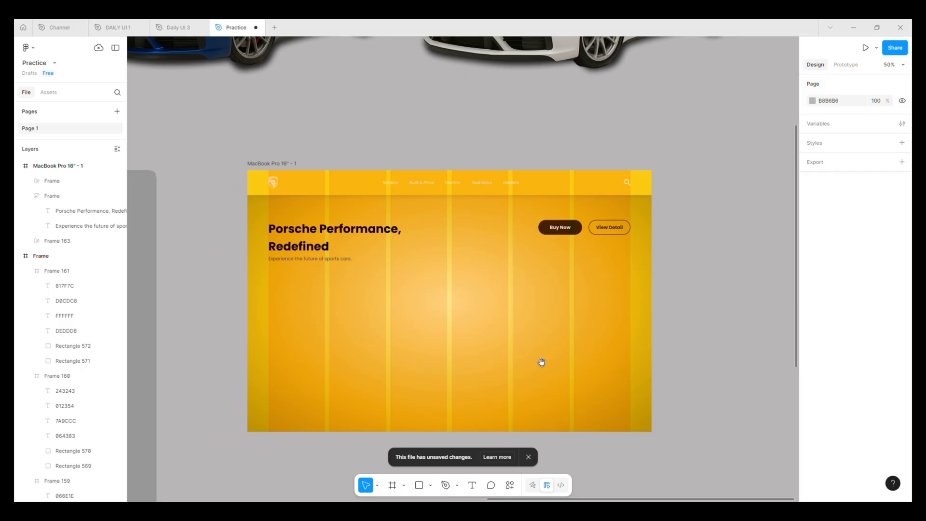
pyautogui.moveTo(542, 362); pyautogui.dragTo(545, 345)
pyautogui.scroll(-4, 553, 319)
pyautogui.moveTo(228, 178); pyautogui.dragTo(600, 255)
pyautogui.moveTo(528, 223); pyautogui.dragTo(630, 382)
# Stack the copied green, blue and silver cars on one another by aligning their horizontal centres.
pyautogui.hscroll(3, 631, 382)
pyautogui.click(543, 326)
pyautogui.keyDown('shift'); pyautogui.click(625, 314); pyautogui.keyUp('shift')
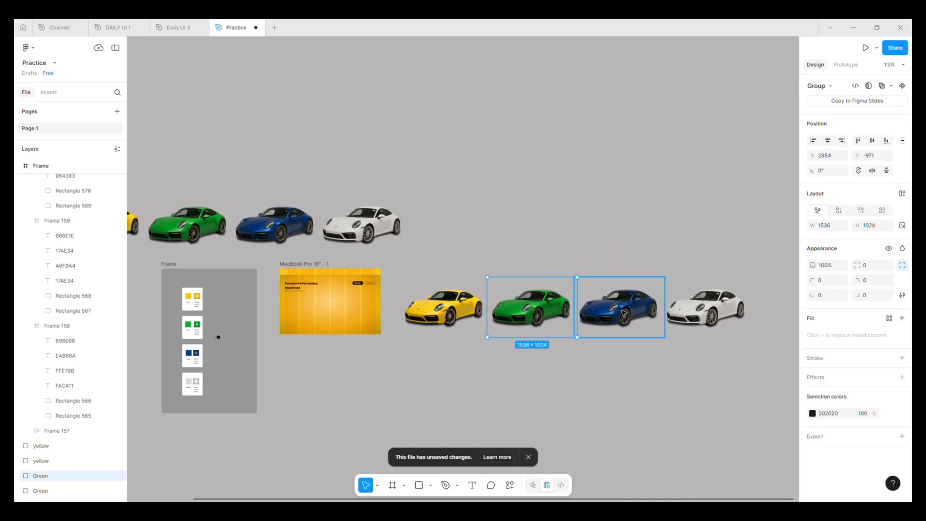
pyautogui.keyDown('shift'); pyautogui.click(719, 311); pyautogui.keyUp('shift')
pyautogui.click(828, 140)
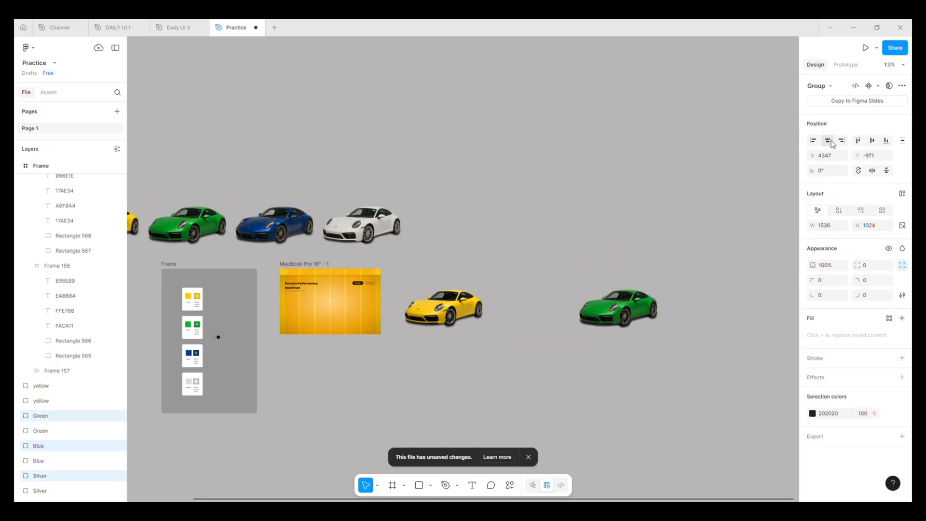
# Move the stacked green, blue and silver cars into the MacBook Pro frame and scale them down to 212 × 141.33.
pyautogui.moveTo(671, 348); pyautogui.dragTo(340, 314)
pyautogui.scroll(3, 341, 313)
pyautogui.scroll(3, 341, 313)
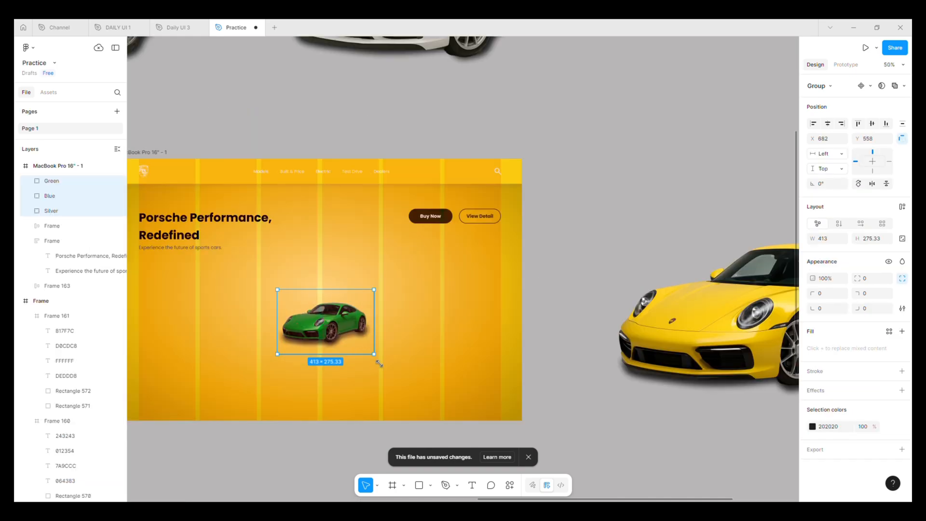
pyautogui.moveTo(380, 364); pyautogui.dragTo(334, 323)
pyautogui.hscroll(-5, 334, 323)
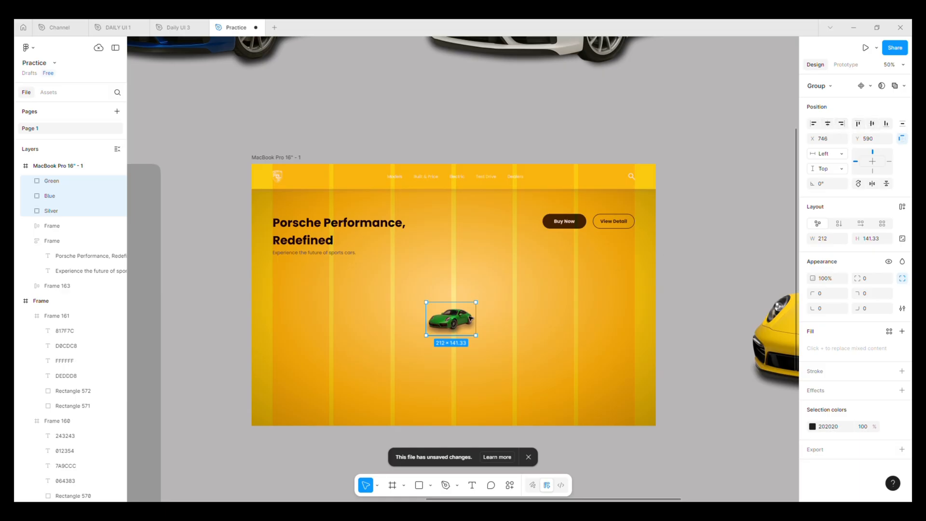
pyautogui.click(560, 300)
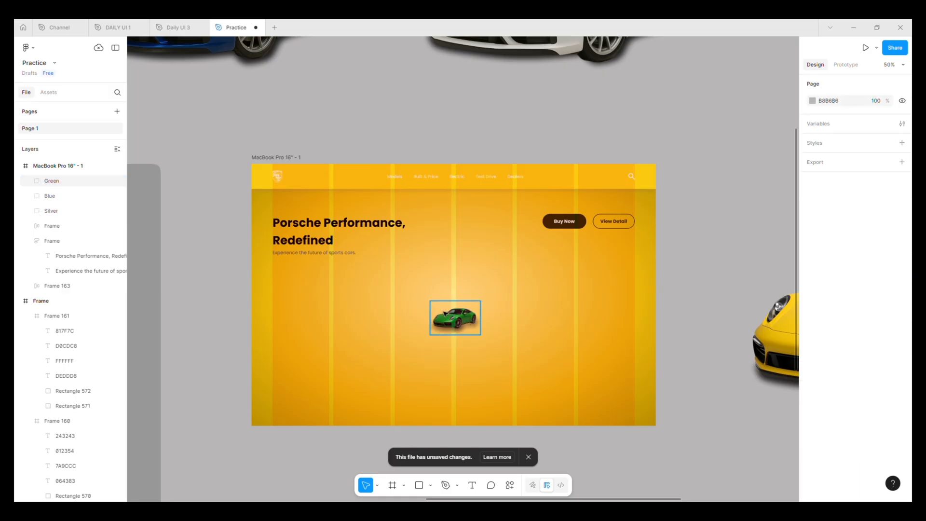
# Place the full-size copied yellow car inside the MacBook Pro frame, over the small stacked cars.
pyautogui.click(453, 318)
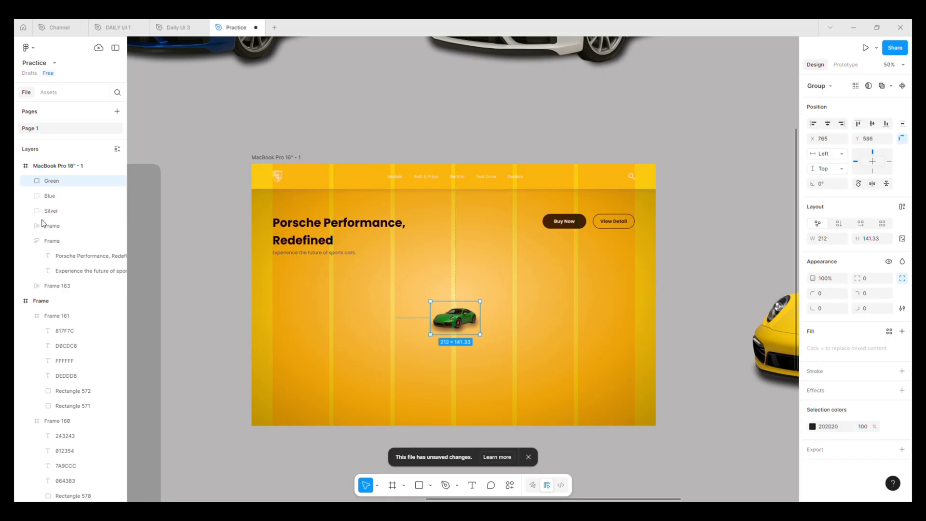
pyautogui.click(779, 345)
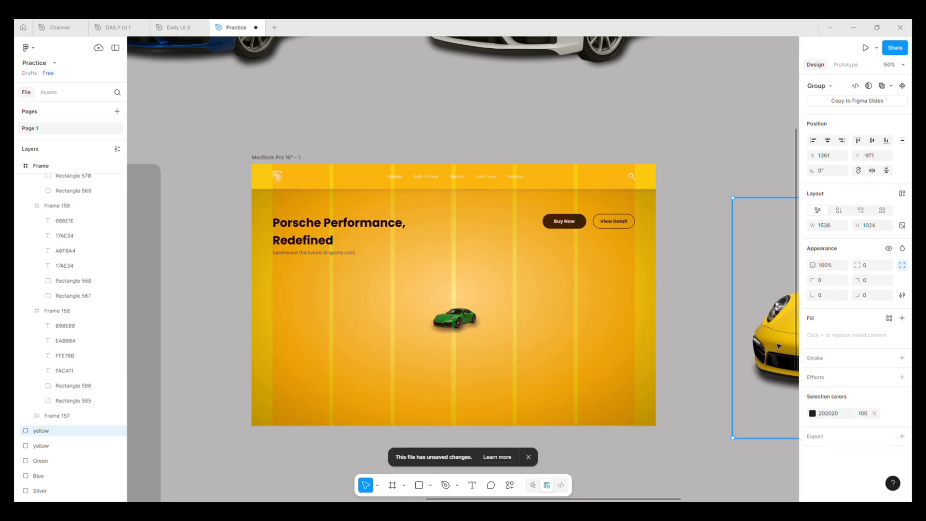
pyautogui.click(455, 318)
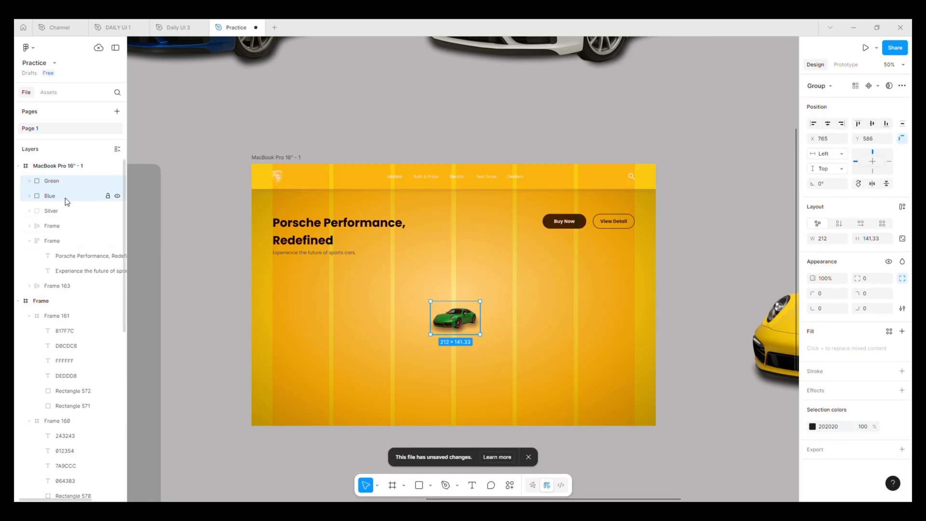
pyautogui.click(757, 345)
pyautogui.moveTo(758, 345); pyautogui.dragTo(357, 349)
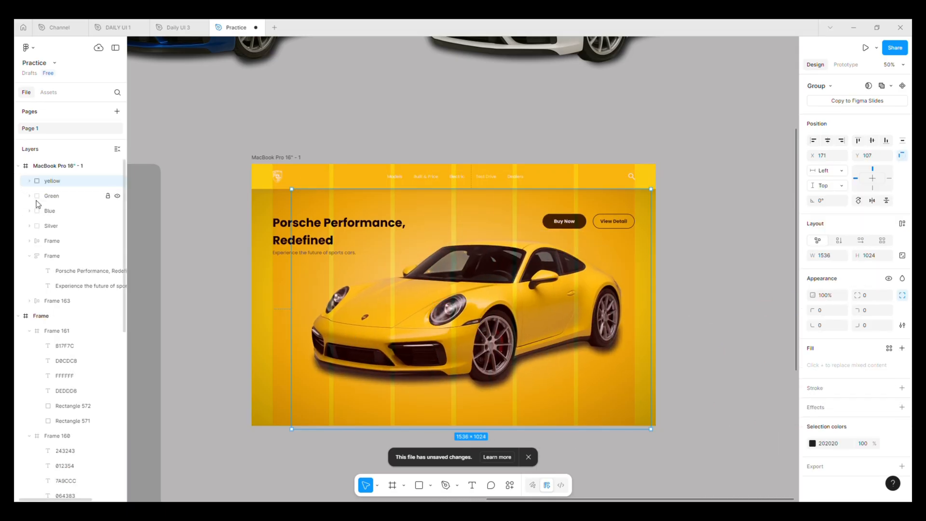
# Align the horizontal and vertical centres of the yellow, green, blue and silver cars in the MacBook Pro frame.
pyautogui.keyDown('shift'); pyautogui.click(46, 196); pyautogui.keyUp('shift')
pyautogui.click(62, 225)
pyautogui.keyDown('shift'); pyautogui.click(62, 211); pyautogui.keyUp('shift')
pyautogui.keyDown('shift'); pyautogui.click(62, 181); pyautogui.keyUp('shift')
pyautogui.keyDown('shift'); pyautogui.click(63, 196); pyautogui.keyUp('shift')
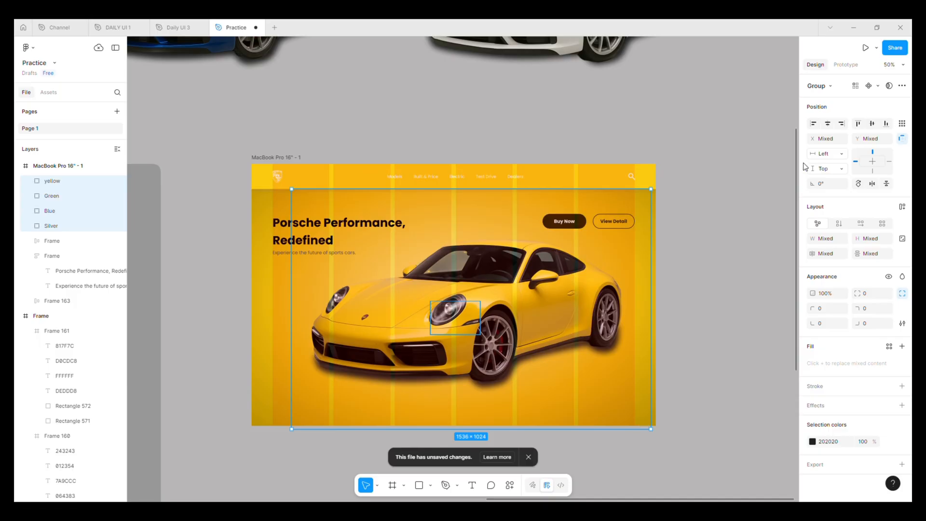
pyautogui.click(828, 127)
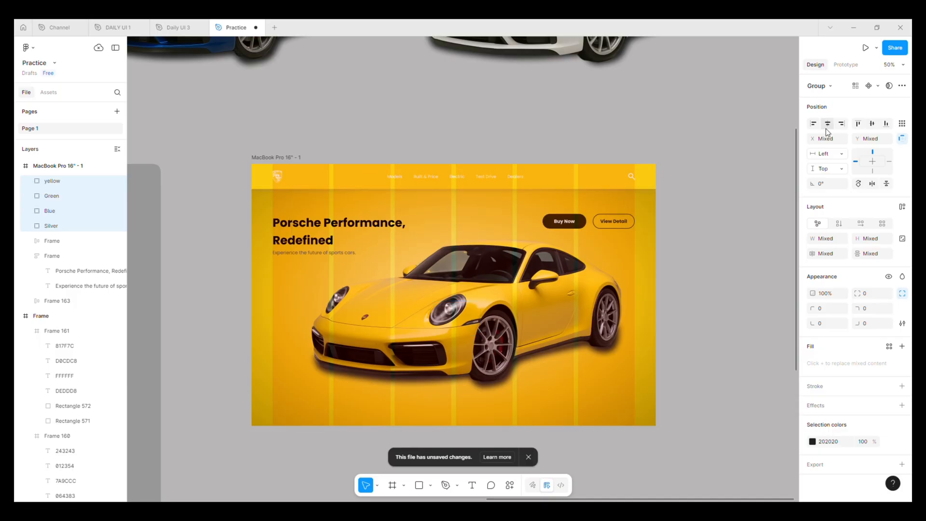
pyautogui.click(874, 125)
# Group the four aligned cars and centre the group horizontally and vertically in the MacBook Pro frame.
pyautogui.rightClick(510, 277)
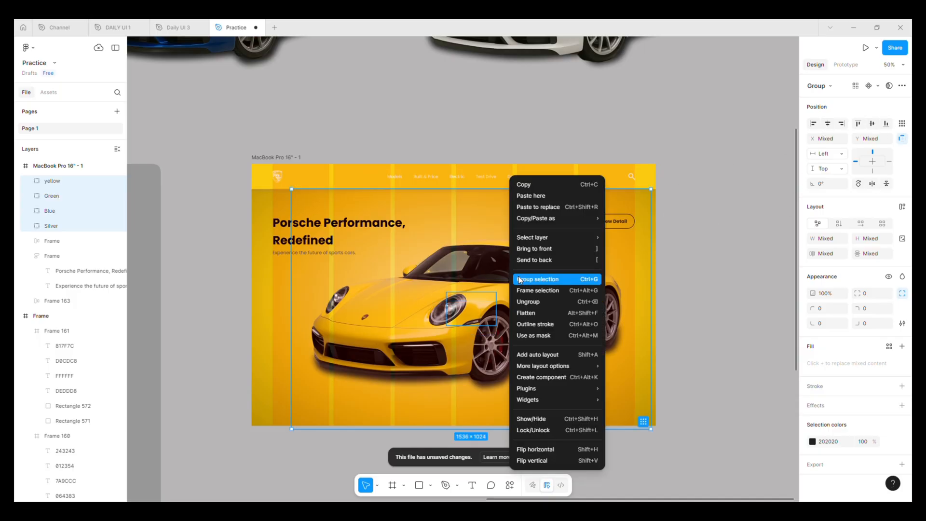
pyautogui.click(520, 280)
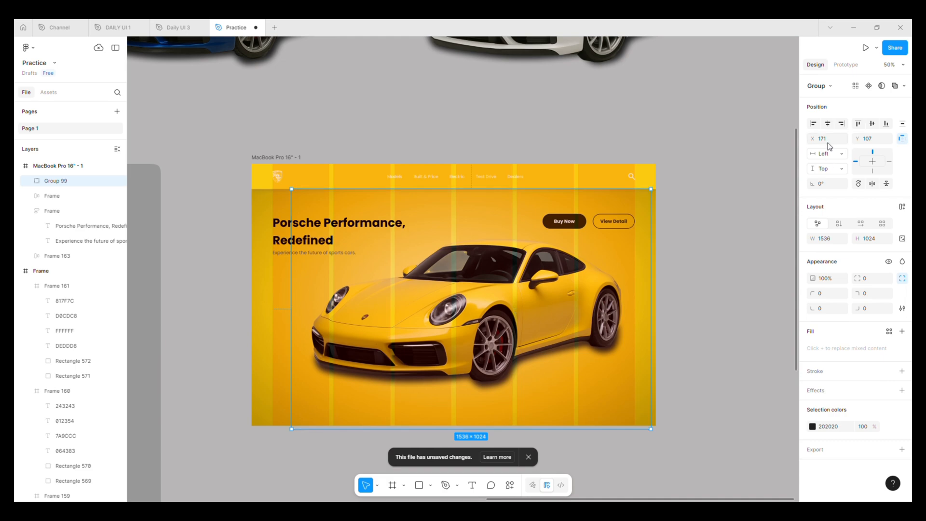
pyautogui.click(828, 124)
pyautogui.click(874, 125)
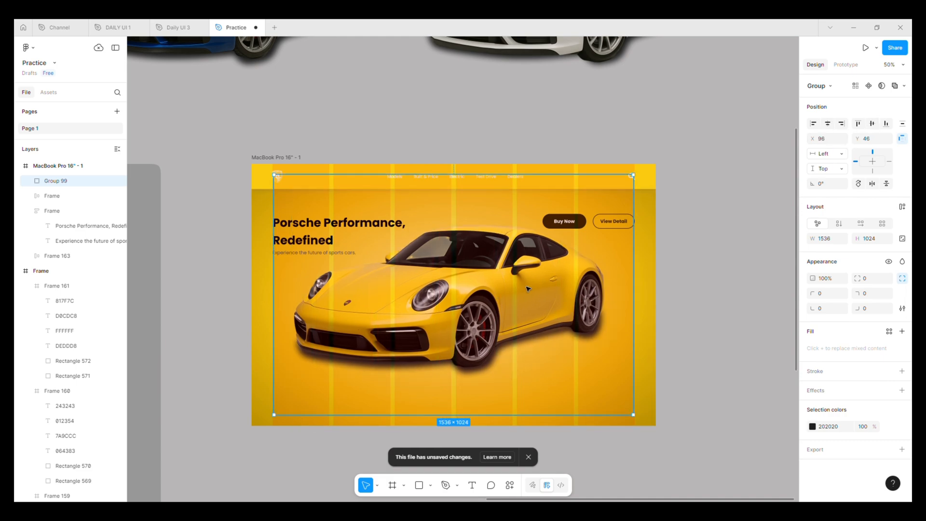
# Lower the car group to Y 94 beneath the header, keeping it horizontally centred.
pyautogui.moveTo(529, 289); pyautogui.dragTo(529, 302)
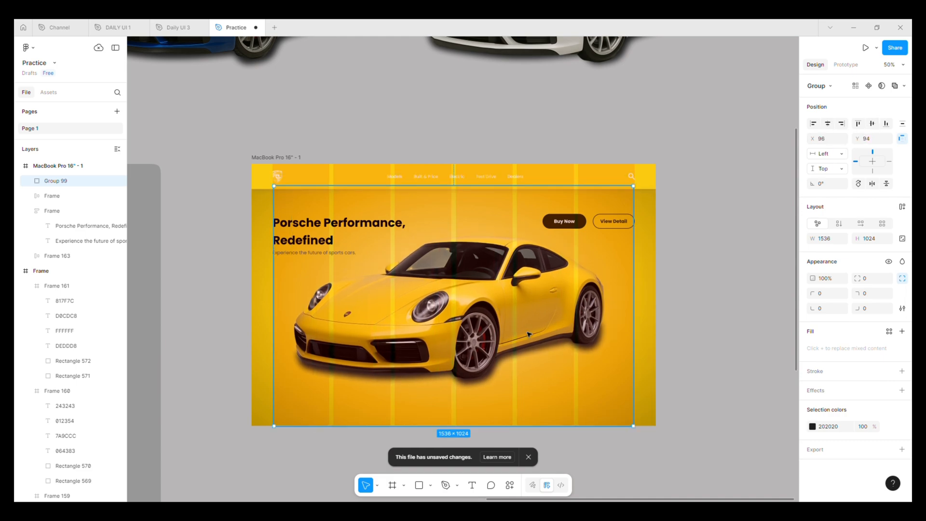
pyautogui.press('Up')
pyautogui.press('Up')
pyautogui.press('Up')
pyautogui.press('Up')
pyautogui.press('Up')
pyautogui.press('Up')
pyautogui.press('Up')
pyautogui.press('Up')
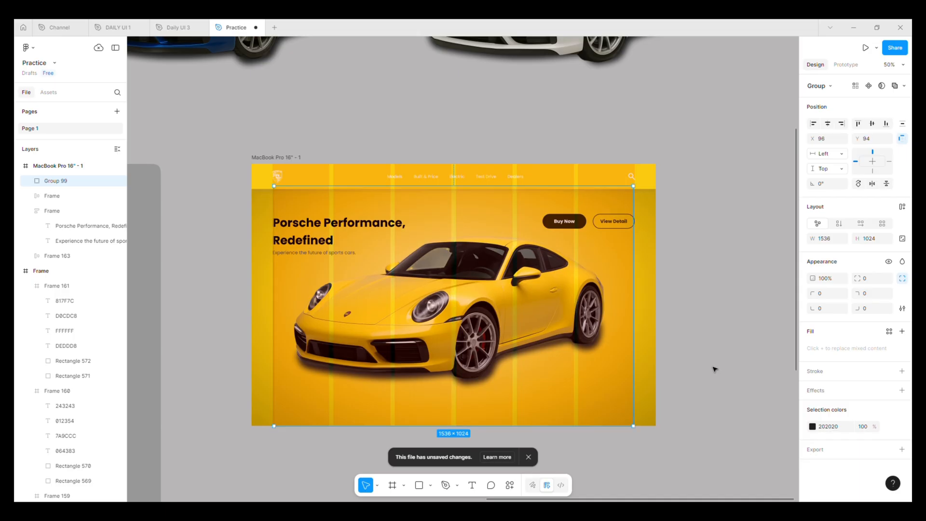
pyautogui.click(715, 369)
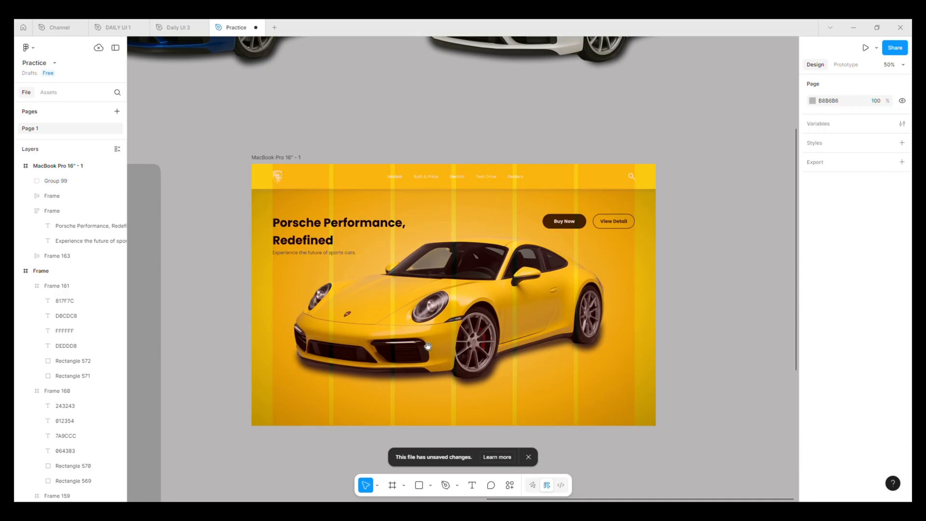
pyautogui.moveTo(521, 393); pyautogui.dragTo(525, 316)
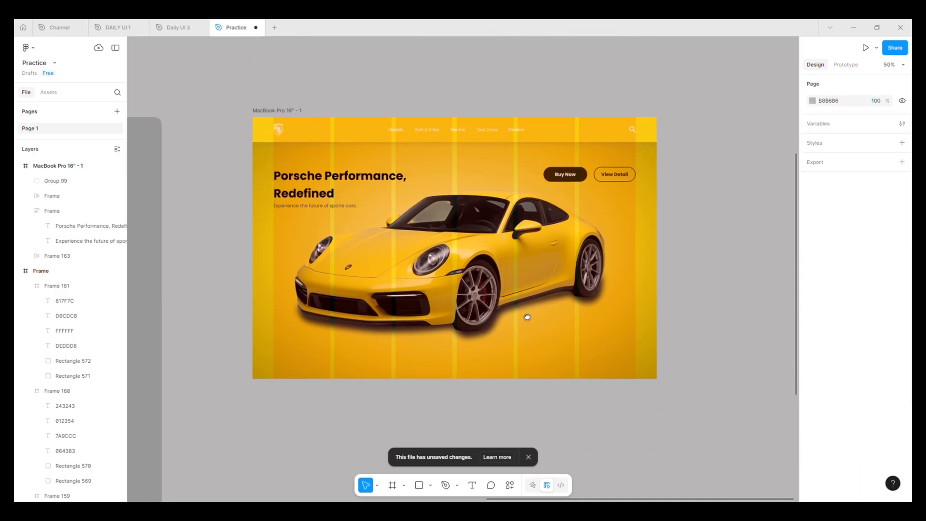
# Collapse the colour palette frame's layers and add the text "Porsche" below the MacBook Pro frame.
pyautogui.click(26, 272)
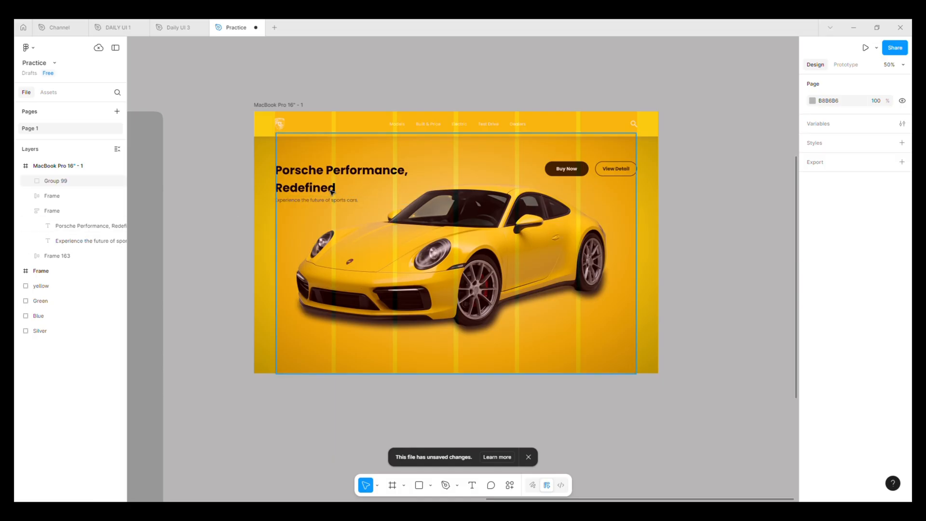
pyautogui.click(472, 485)
pyautogui.click(363, 401)
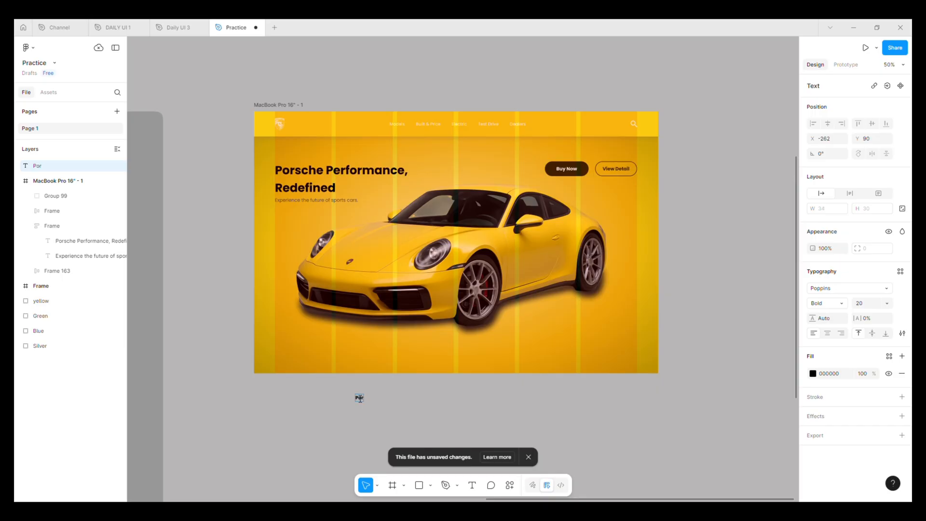
pyautogui.press('Escape')
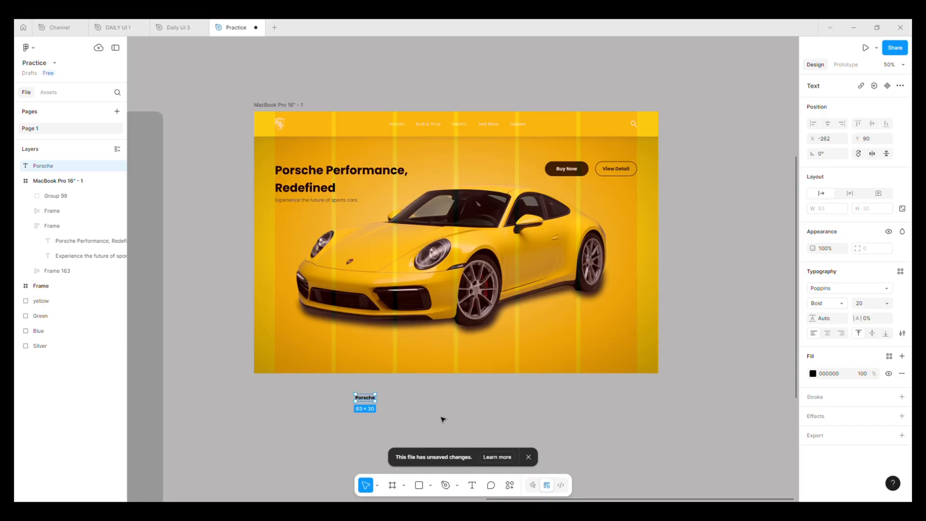
# Set the Porsche text to uppercase with a font size of 290.
pyautogui.click(902, 334)
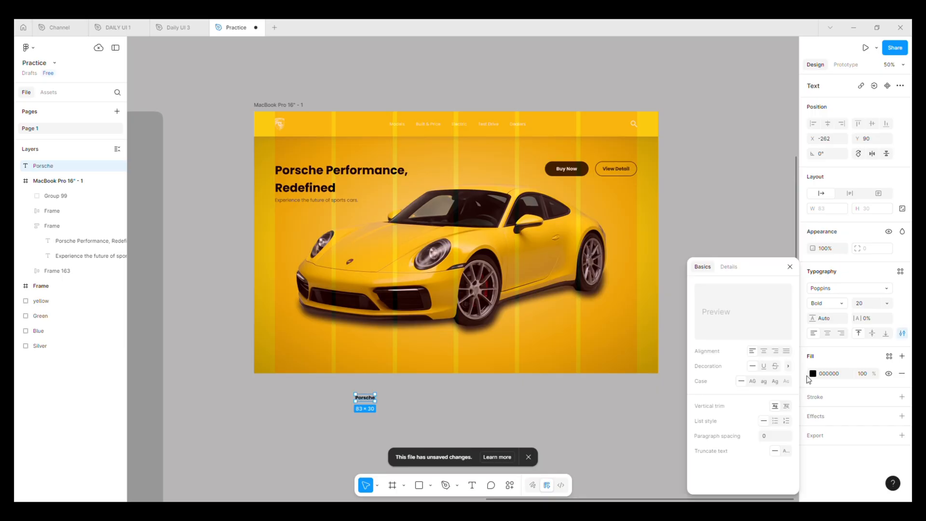
pyautogui.click(753, 381)
pyautogui.click(864, 304)
pyautogui.write('290')
pyautogui.press('Return')
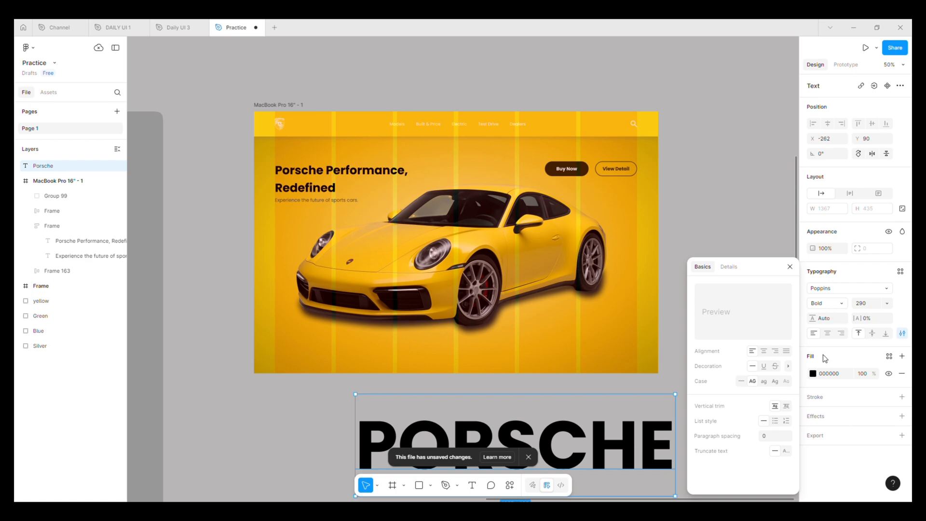
# Give the PORSCHE text a white FFFFFF fill at 20% opacity.
pyautogui.click(835, 374)
pyautogui.write('ffffff')
pyautogui.press('Return')
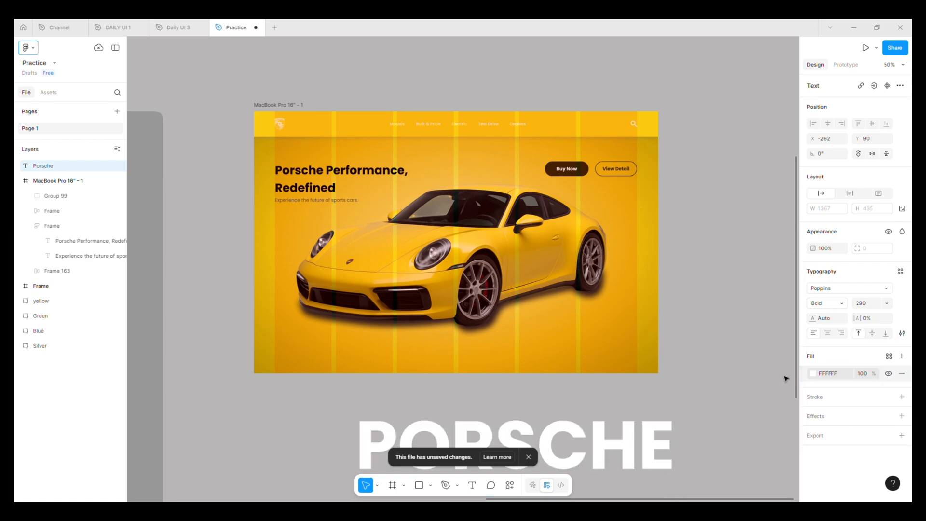
pyautogui.click(863, 375)
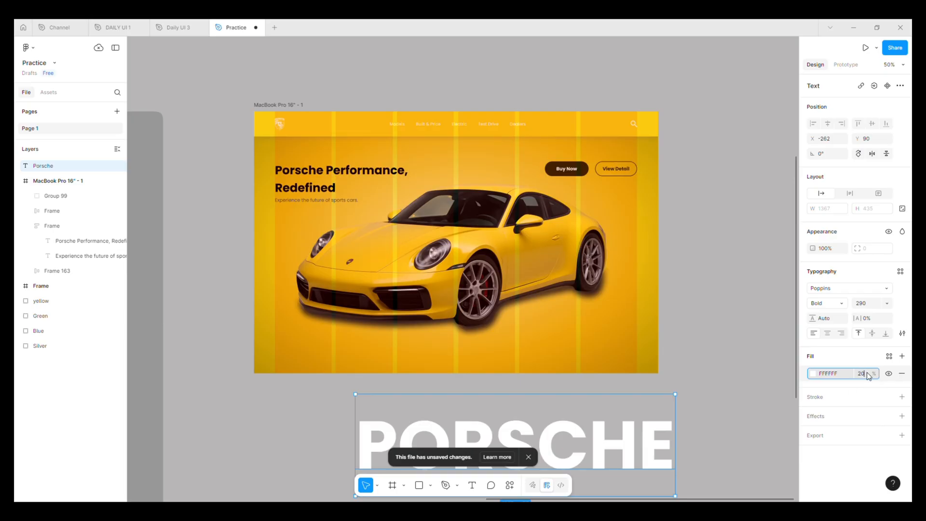
pyautogui.press('Return')
# Move the PORSCHE text into the MacBook Pro frame, centre it horizontally and align it to the frame's bottom.
pyautogui.moveTo(621, 445); pyautogui.dragTo(564, 359)
pyautogui.click(828, 124)
pyautogui.click(887, 124)
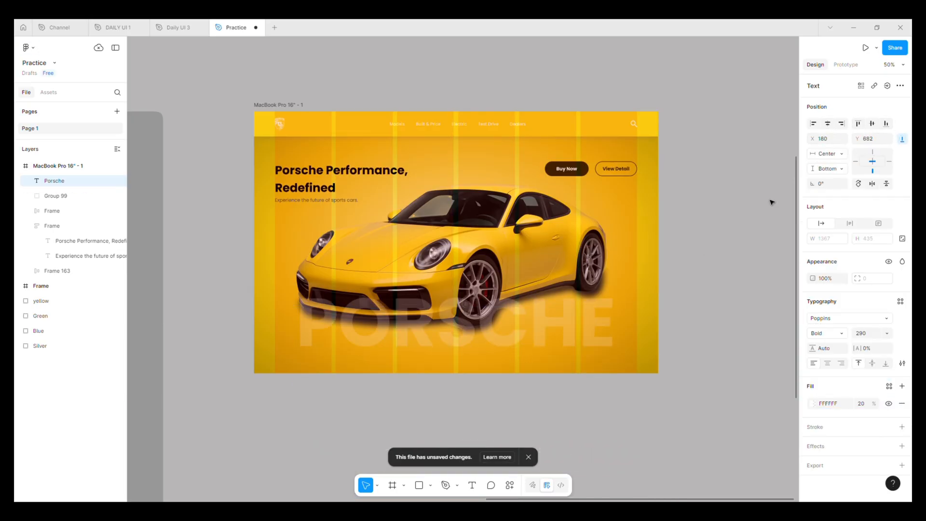
# Lower the PORSCHE text to Y 798 so its letters sit on the frame's bottom edge.
pyautogui.moveTo(590, 313); pyautogui.dragTo(534, 375)
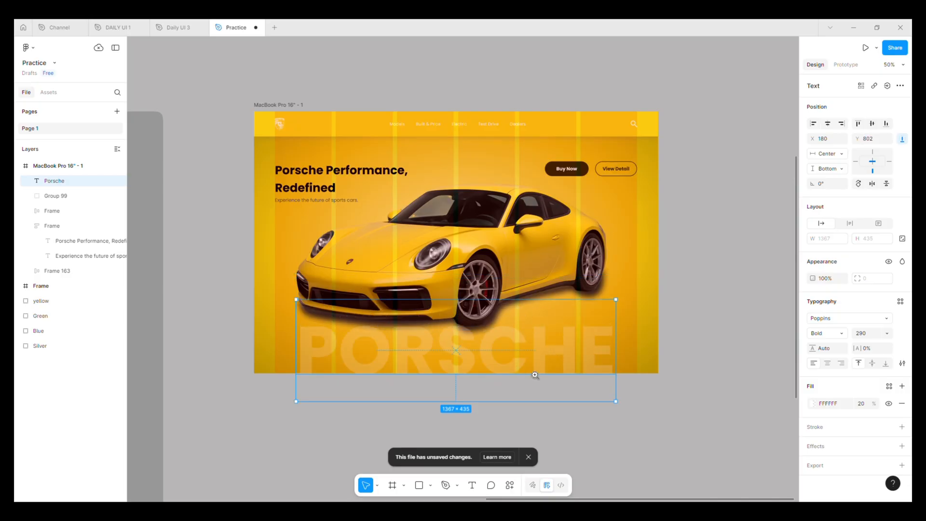
pyautogui.scroll(5, 534, 374)
pyautogui.press('Up')
pyautogui.press('Up')
pyautogui.press('Up')
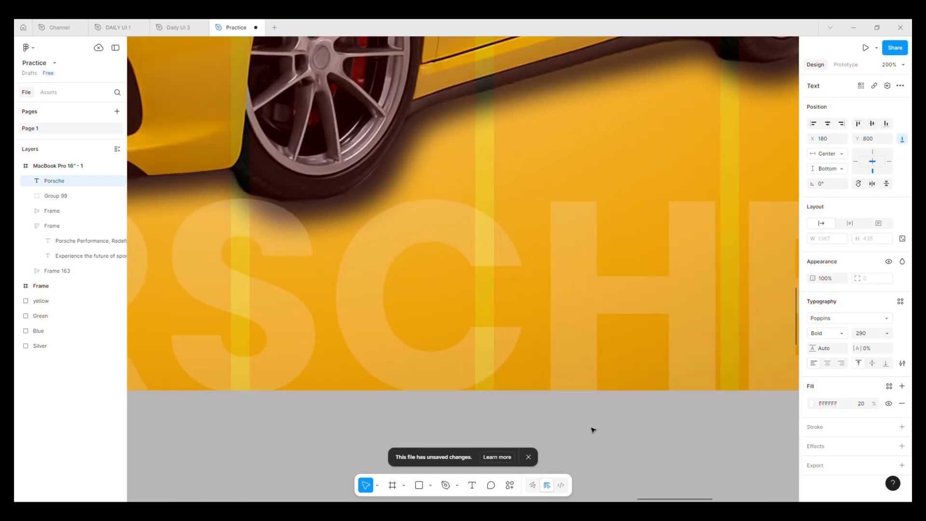
pyautogui.scroll(-5, 593, 444)
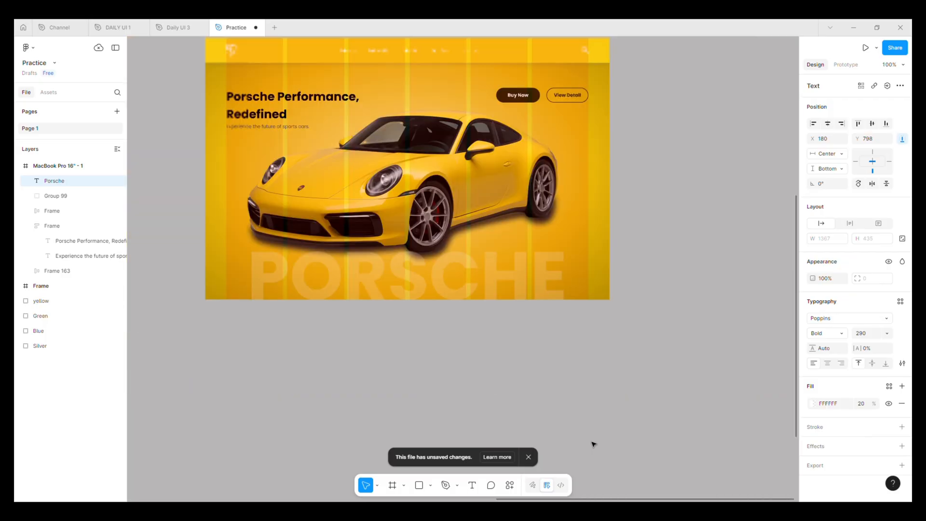
pyautogui.click(593, 424)
pyautogui.hscroll(-4, 523, 357)
pyautogui.scroll(2, 523, 358)
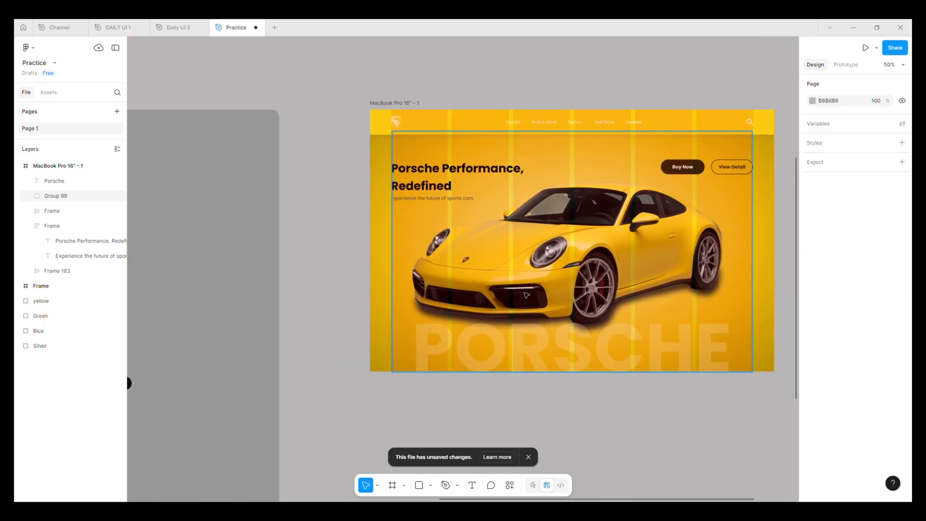
# Set the opacity of the blue and silver cars inside the car group to 0%.
pyautogui.click(527, 295)
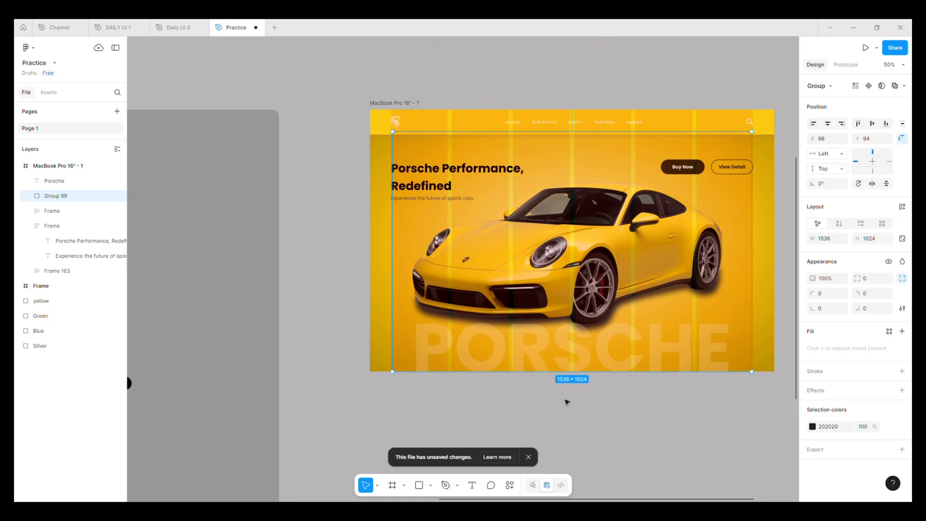
pyautogui.click(567, 402)
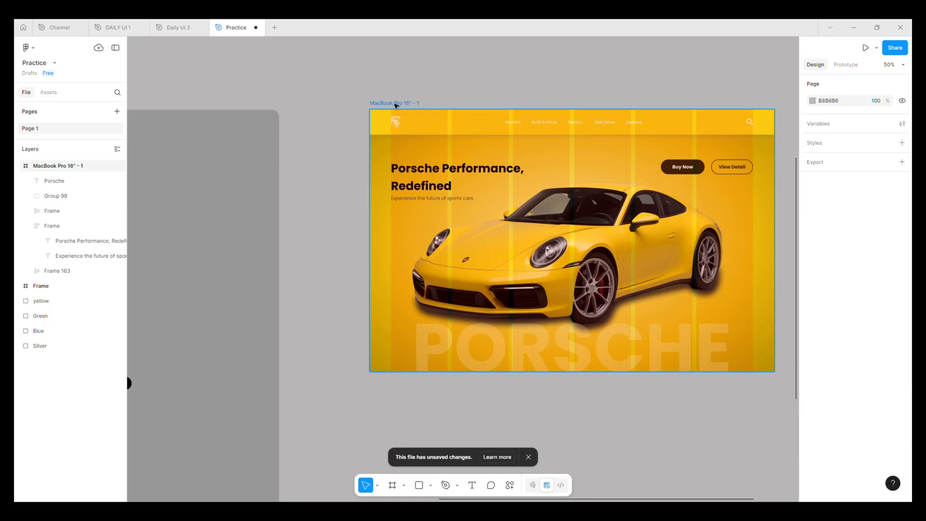
pyautogui.click(396, 104)
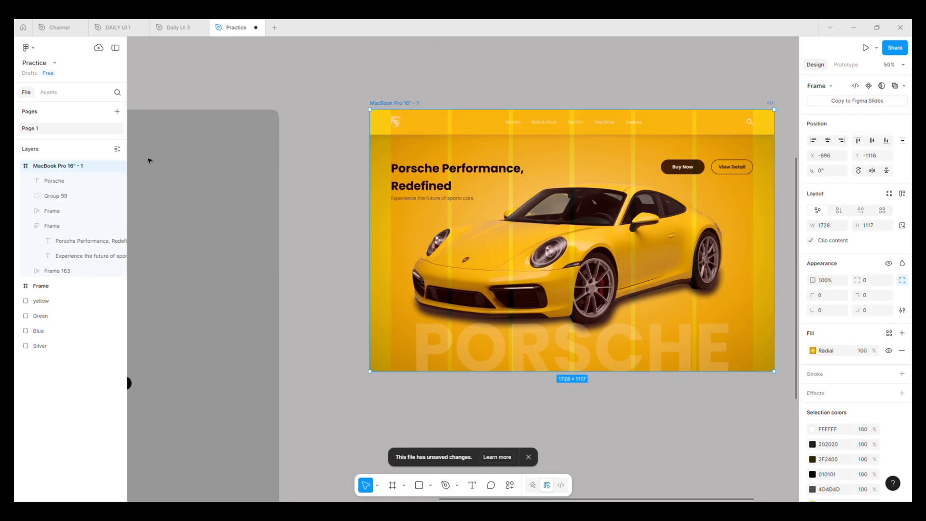
pyautogui.click(30, 196)
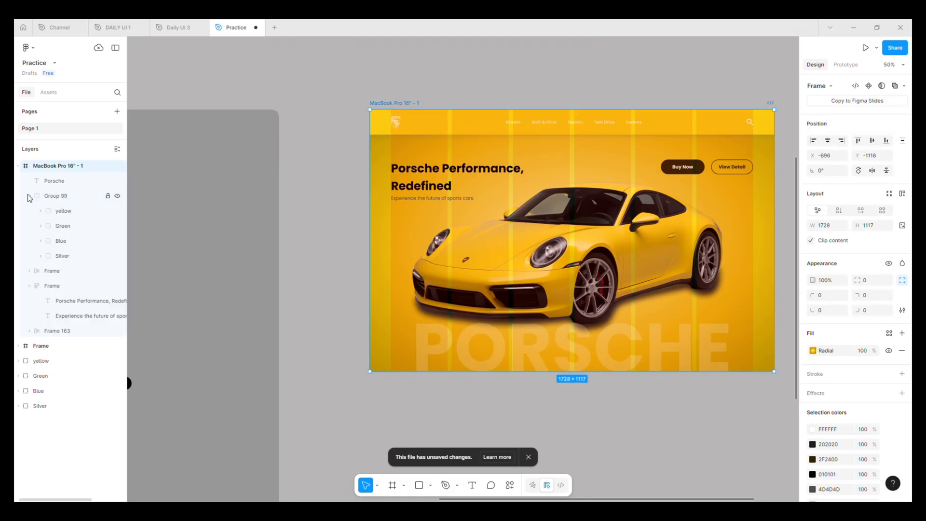
pyautogui.click(48, 240)
pyautogui.keyDown('shift'); pyautogui.click(51, 256); pyautogui.keyUp('shift')
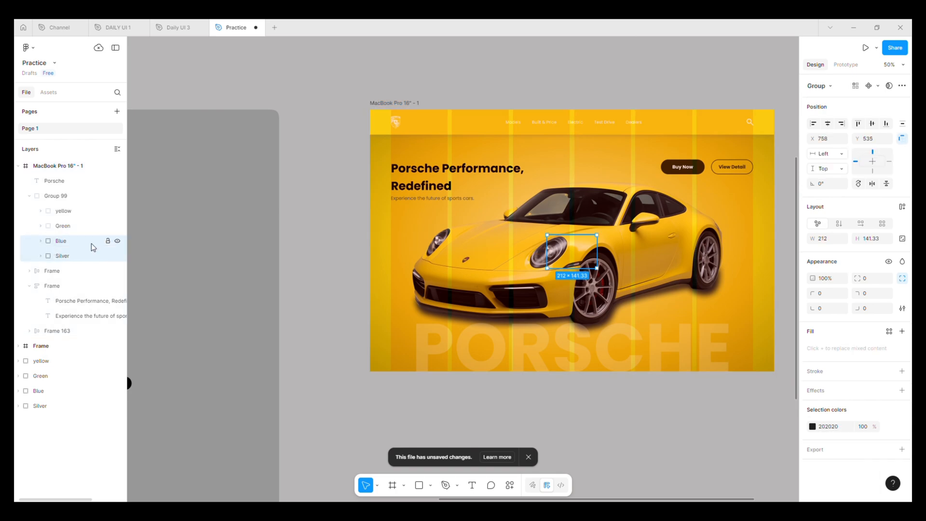
pyautogui.click(826, 279)
pyautogui.write('0')
pyautogui.press('Return')
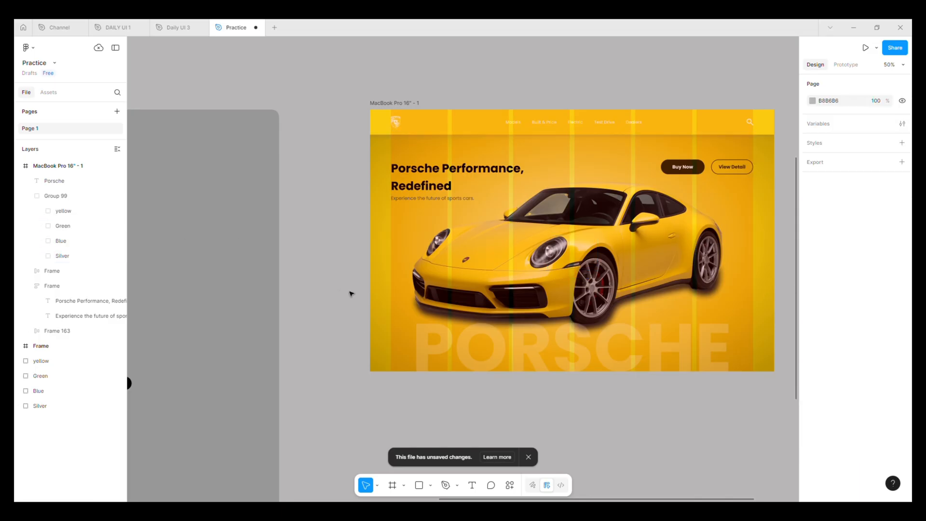
pyautogui.keyDown('shift'); pyautogui.click(69, 256); pyautogui.keyUp('shift')
pyautogui.keyDown('shift'); pyautogui.click(68, 256); pyautogui.keyUp('shift')
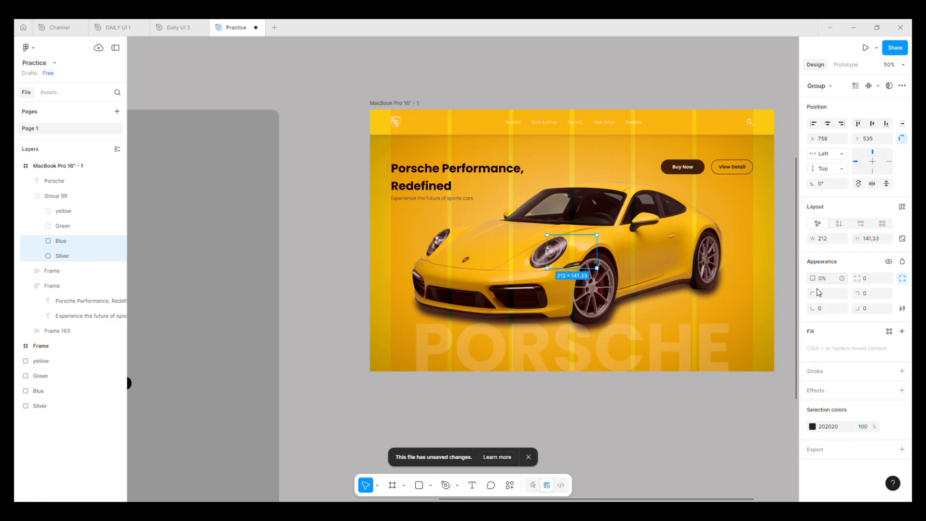
pyautogui.click(651, 440)
pyautogui.click(68, 226)
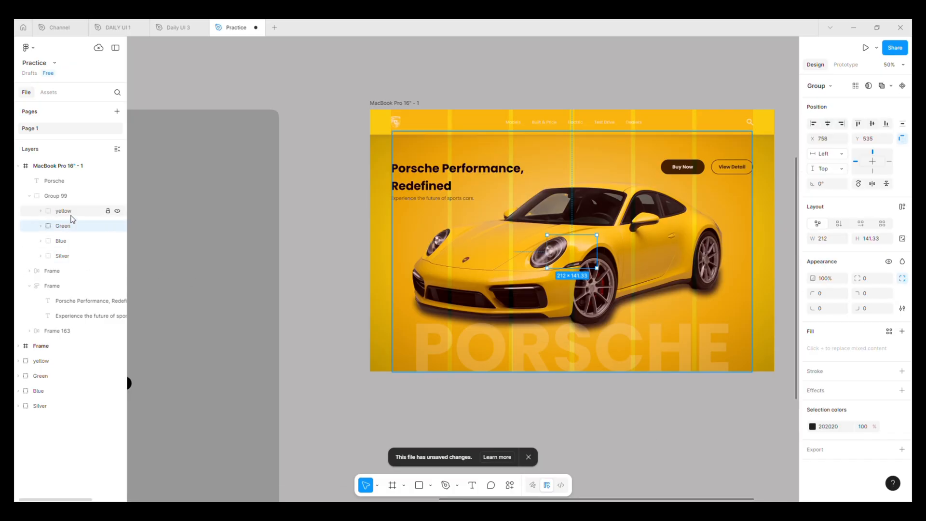
pyautogui.keyDown('shift'); pyautogui.click(72, 217); pyautogui.keyUp('shift')
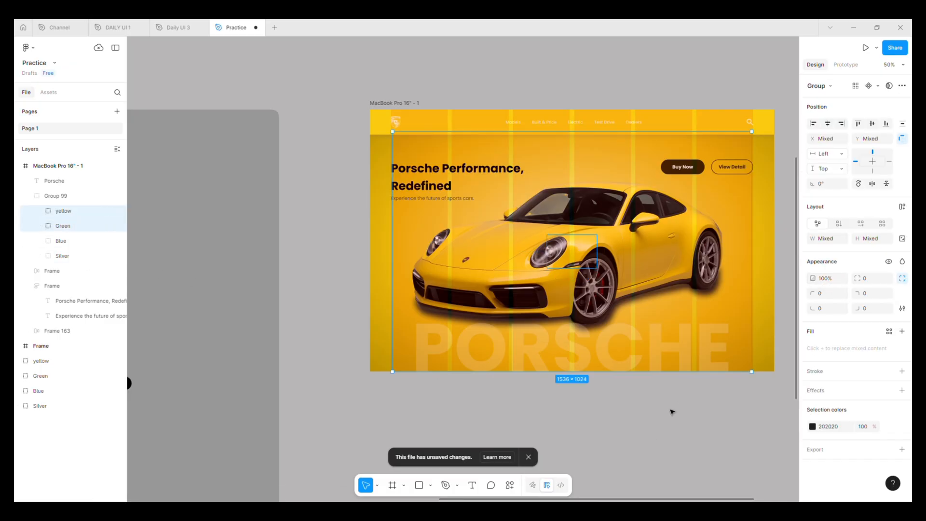
pyautogui.click(673, 411)
# Duplicate the MacBook Pro 16" - 1 frame and place the copy directly below the original.
pyautogui.press('-')
pyautogui.scroll(-2, 640, 374)
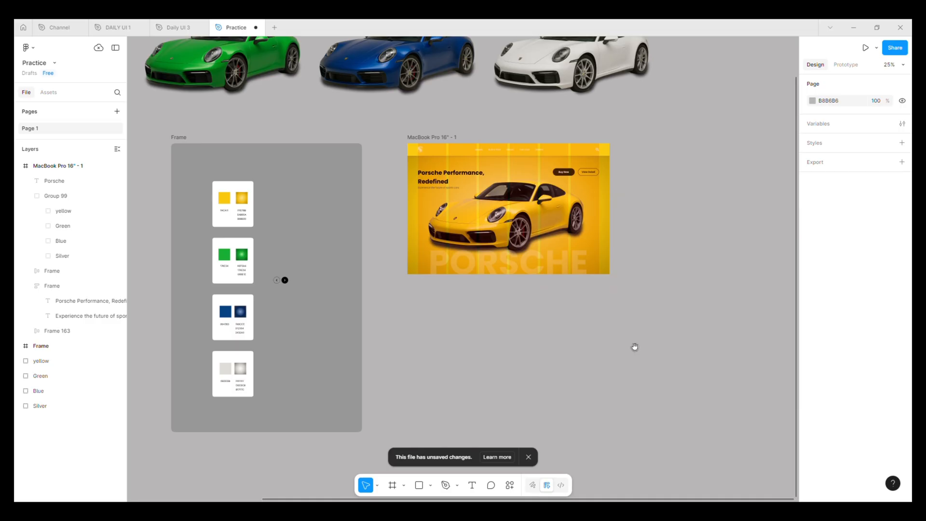
pyautogui.click(444, 135)
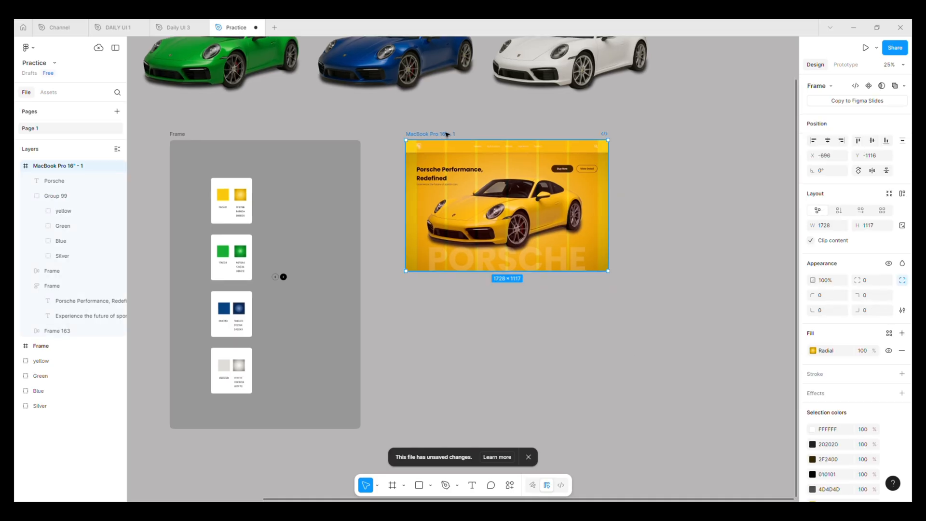
pyautogui.moveTo(449, 136); pyautogui.dragTo(455, 280)
pyautogui.scroll(-3, 531, 299)
pyautogui.keyDown('ctrl'); pyautogui.scroll(3, 545, 313); pyautogui.keyUp('ctrl')
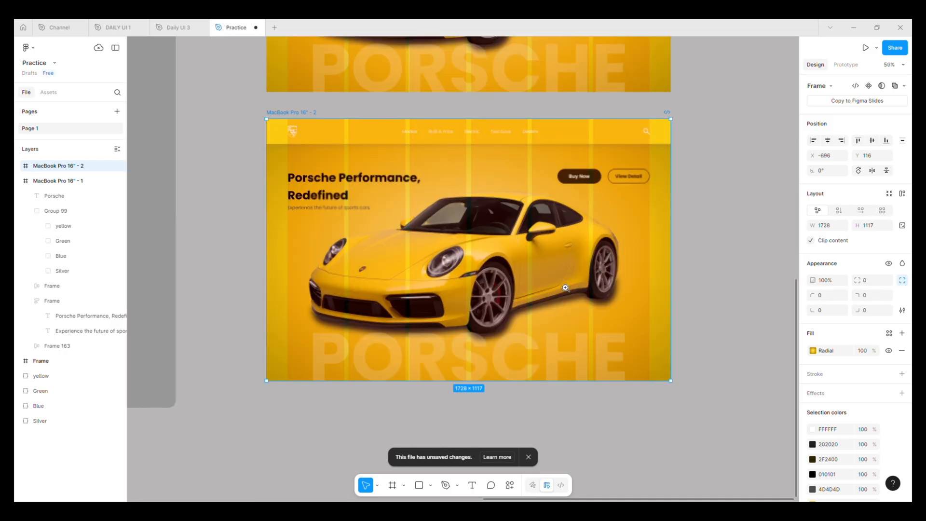
# Show the rulers and place a vertical guide at the front edge of the yellow car in the duplicated frame.
pyautogui.doubleClick(516, 275)
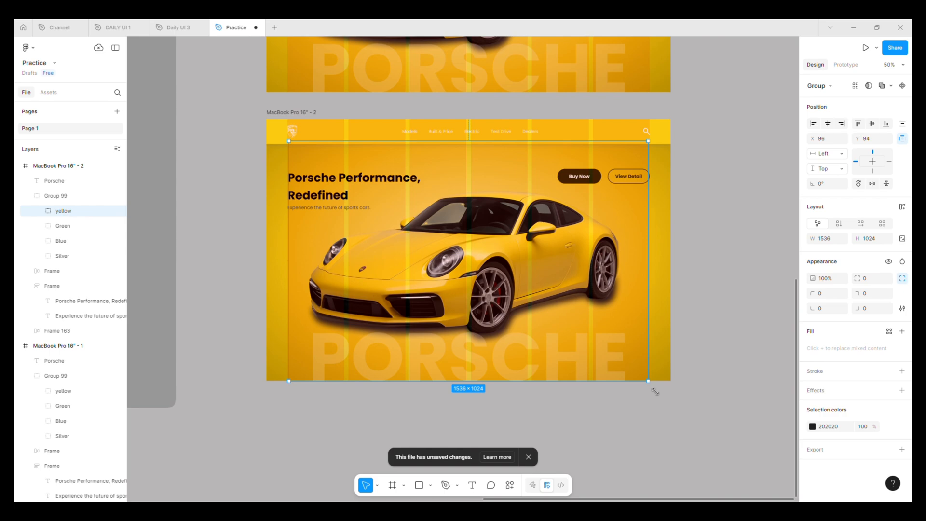
pyautogui.hotkey('shift', 'r')
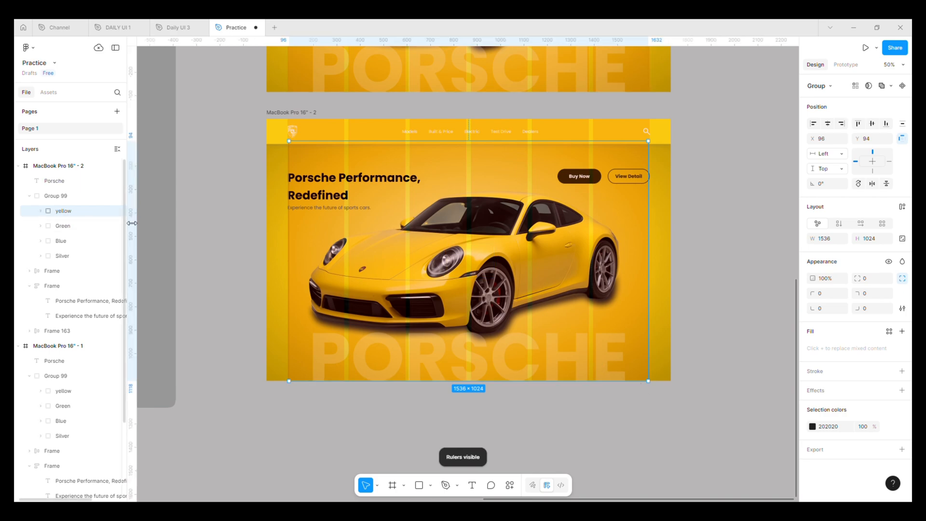
pyautogui.moveTo(130, 215); pyautogui.dragTo(321, 270)
pyautogui.scroll(5, 309, 237)
pyautogui.scroll(-5, 405, 298)
pyautogui.scroll(3, 405, 298)
pyautogui.hscroll(5, 403, 299)
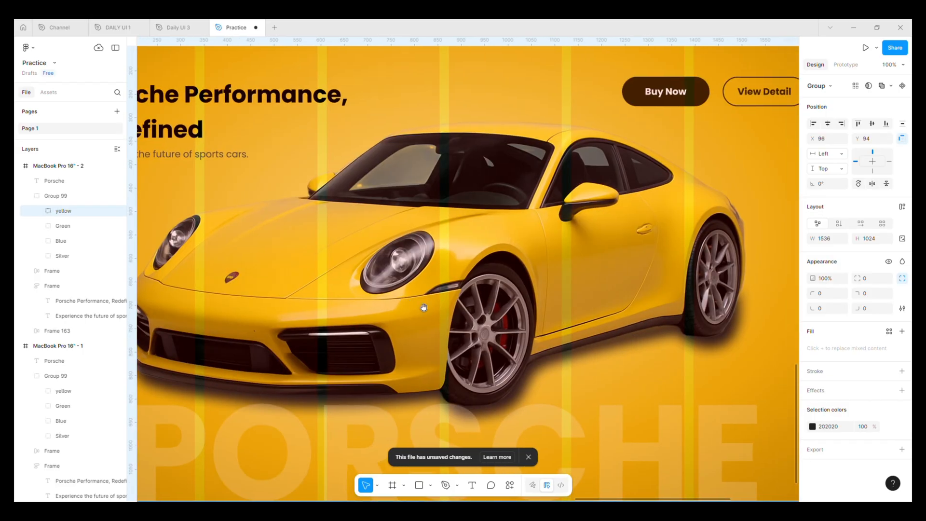
# Add the remaining guides at the yellow car's roof, rear edge and lowest wheel edge in the duplicated frame.
pyautogui.moveTo(574, 41); pyautogui.dragTo(674, 304)
pyautogui.press('Escape')
pyautogui.hscroll(-5, 556, 76)
pyautogui.scroll(3, 556, 75)
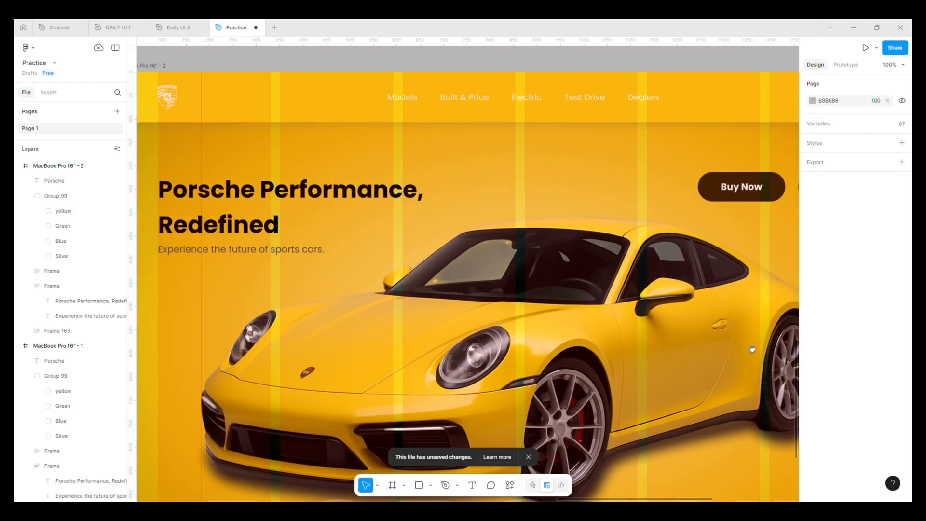
pyautogui.moveTo(565, 42); pyautogui.dragTo(533, 328)
pyautogui.scroll(-4, 545, 244)
pyautogui.press('-')
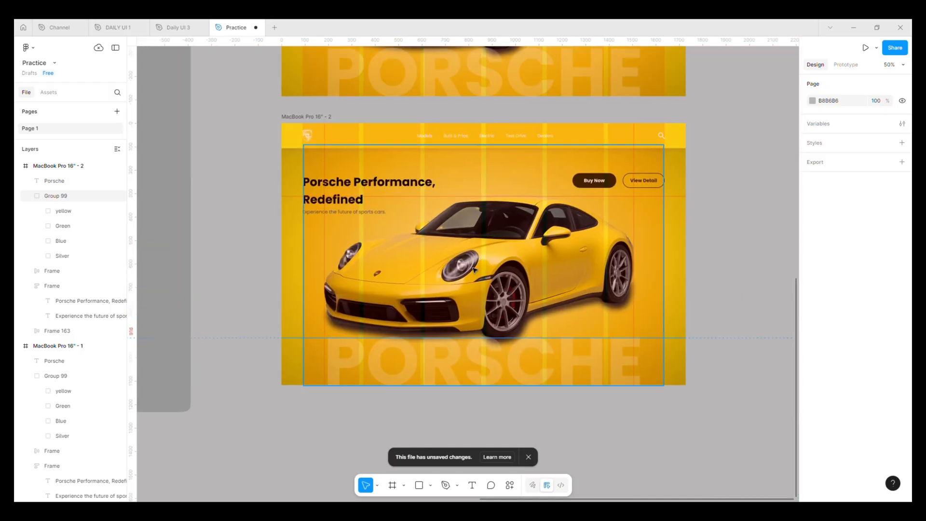
# Shrink the duplicated frame's yellow car to about 207 × 138 and move the Green layer above yellow in Group 99.
pyautogui.click(477, 273)
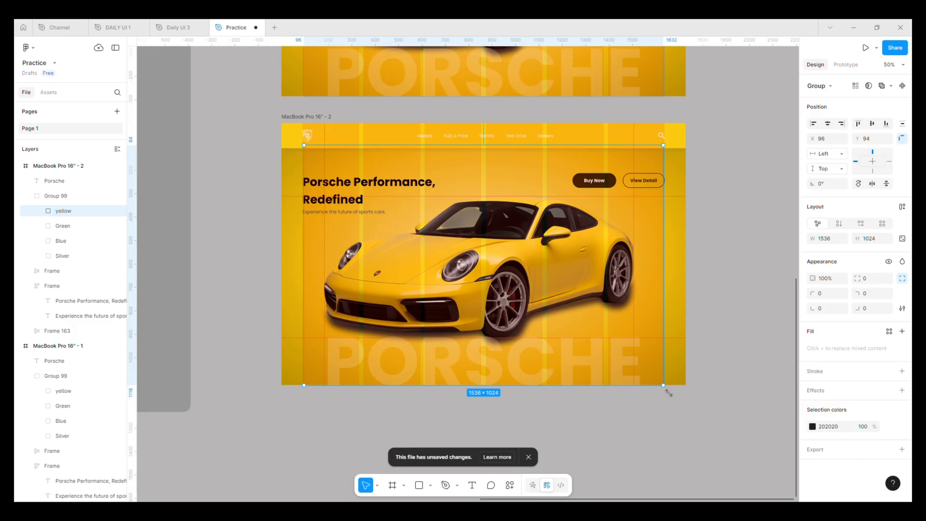
pyautogui.moveTo(669, 392); pyautogui.dragTo(495, 266)
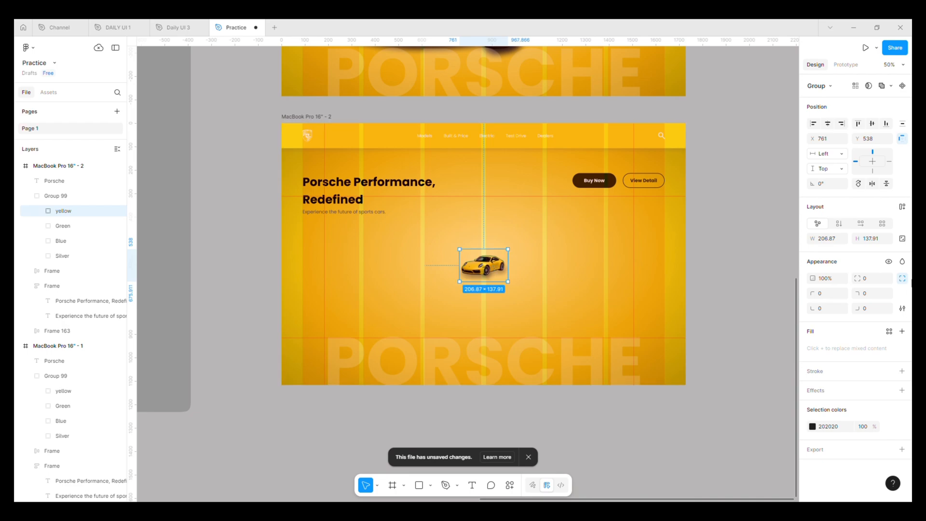
pyautogui.moveTo(60, 225); pyautogui.dragTo(60, 212)
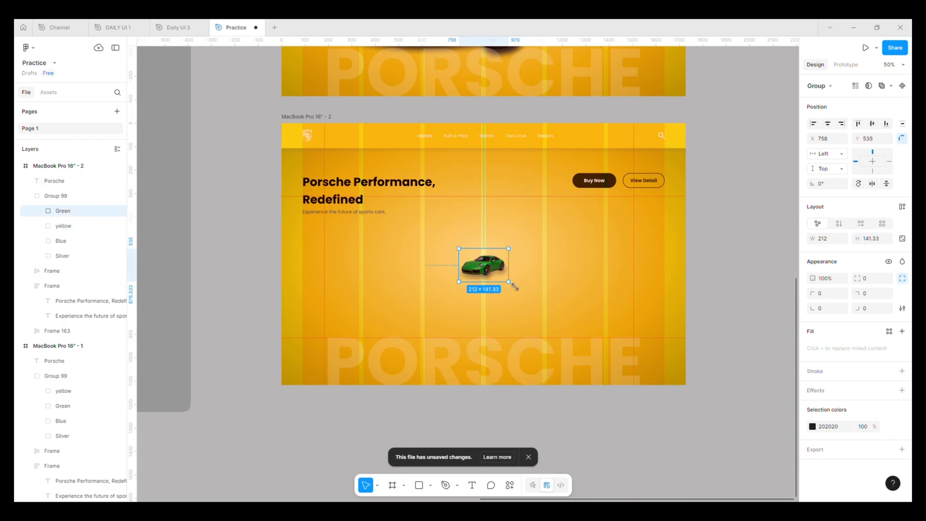
# Enlarge the green car to about 1528 × 1019 and position it at X 100, Y 97 so it fits the guides.
pyautogui.moveTo(514, 286); pyautogui.dragTo(714, 419)
pyautogui.moveTo(611, 325); pyautogui.dragTo(481, 256)
pyautogui.moveTo(592, 306); pyautogui.dragTo(664, 309)
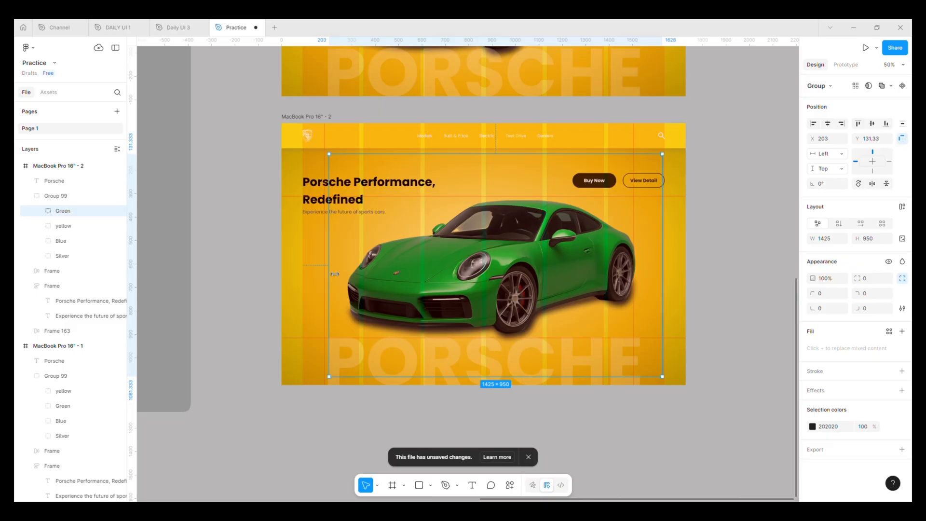
pyautogui.moveTo(335, 274); pyautogui.dragTo(312, 281)
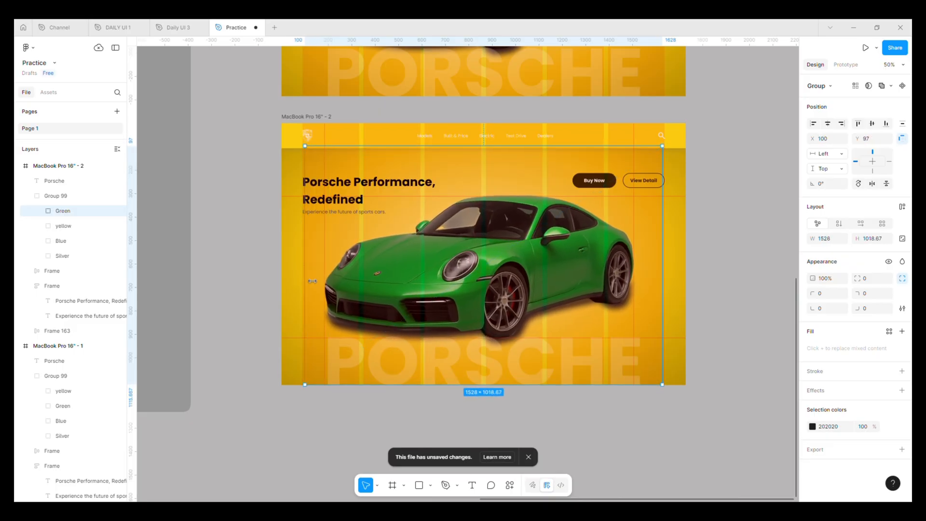
pyautogui.click(597, 422)
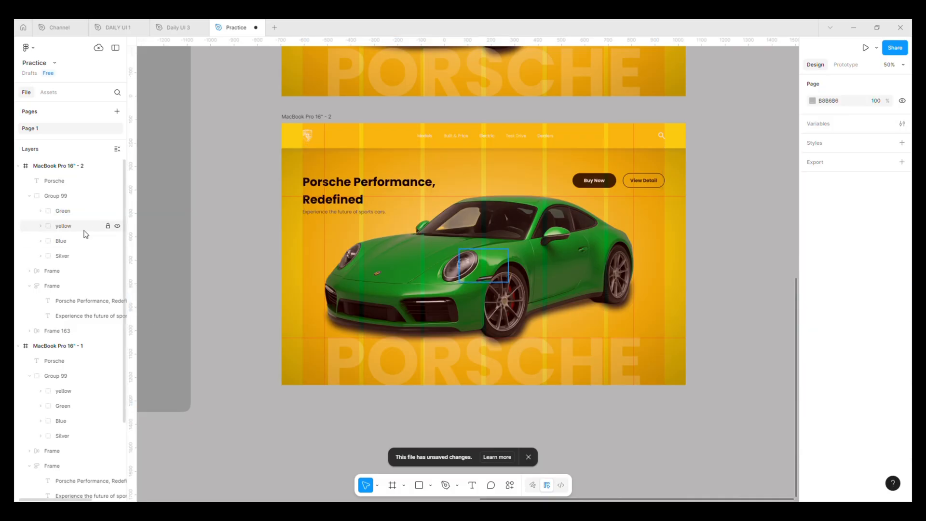
pyautogui.click(84, 231)
pyautogui.click(62, 240)
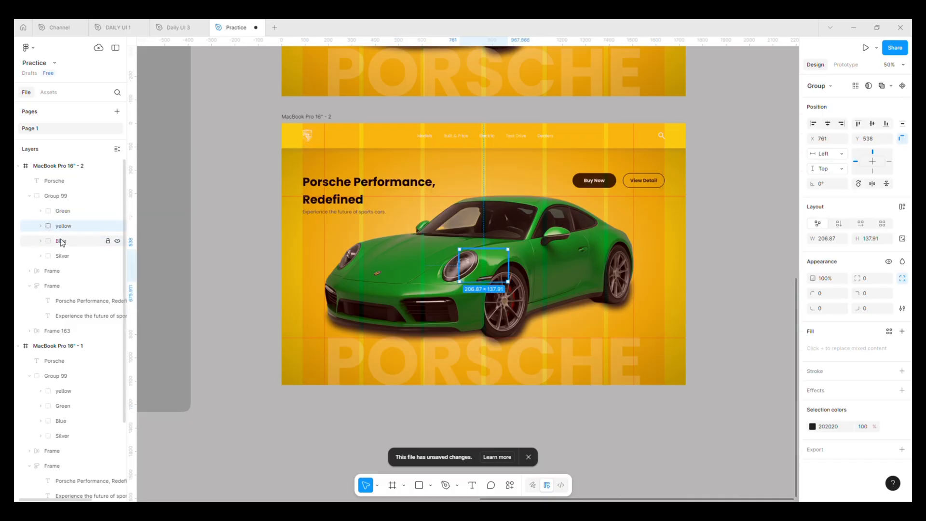
pyautogui.click(62, 256)
pyautogui.click(65, 215)
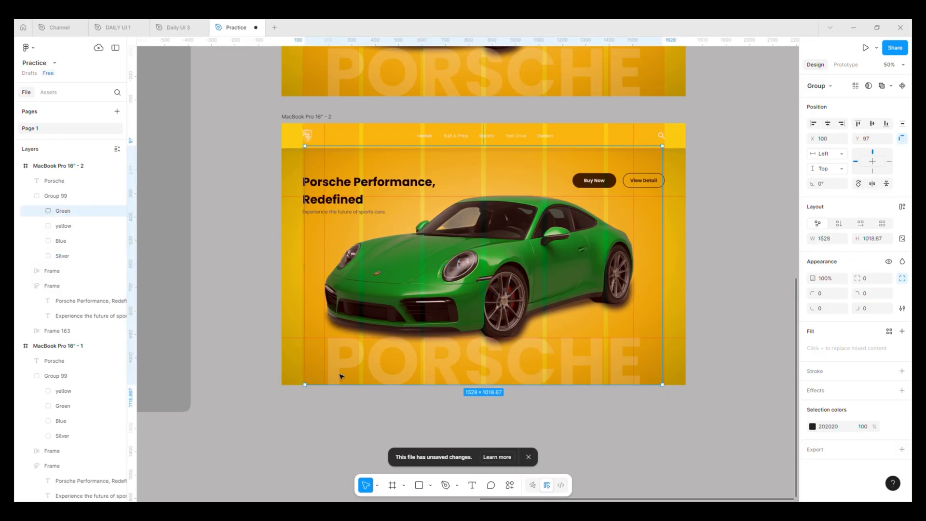
pyautogui.click(585, 448)
# Copy colour 17AE34 from the solid green swatch and use it as the navigation bar's fill in the duplicated frame.
pyautogui.scroll(-3, 249, 188)
pyautogui.hscroll(-3, 393, 292)
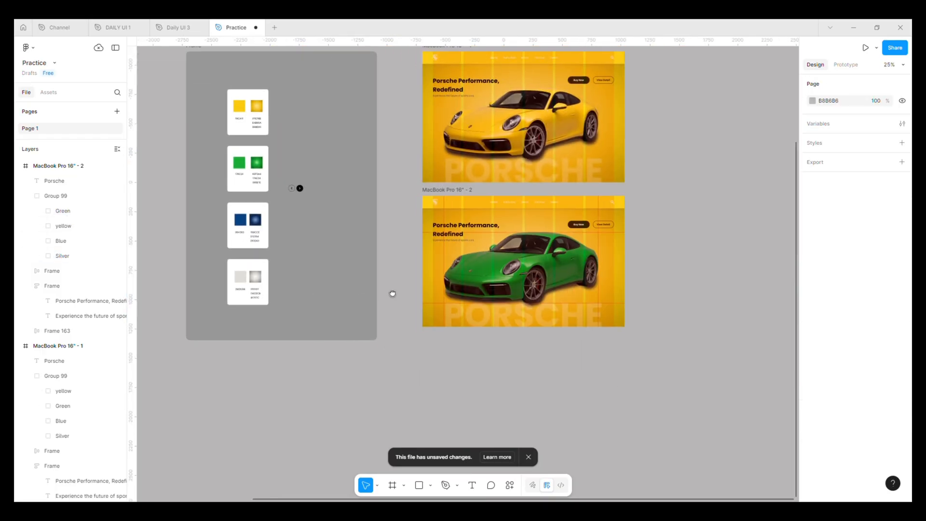
pyautogui.doubleClick(318, 174)
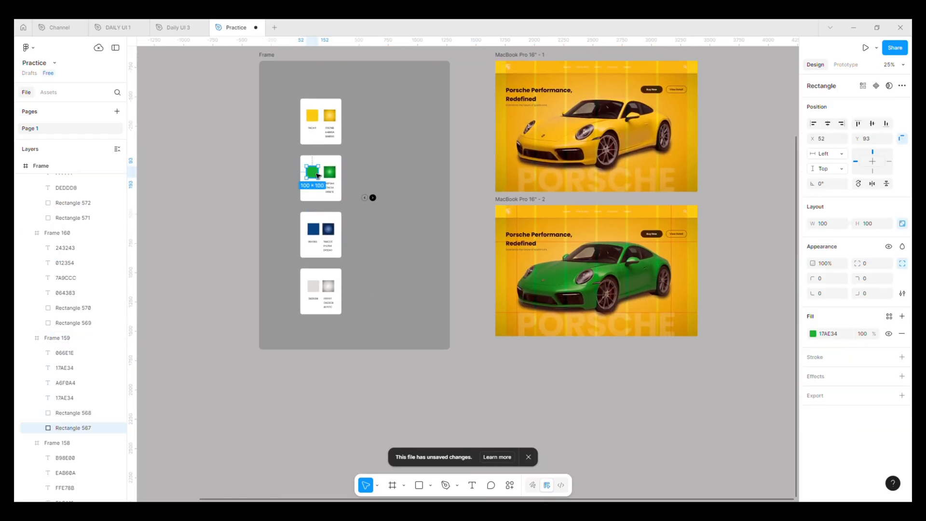
pyautogui.click(830, 334)
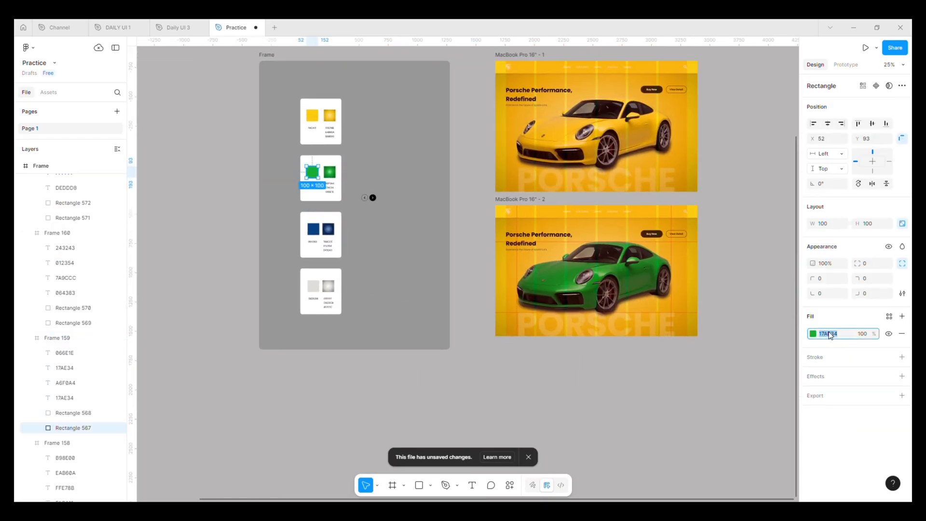
pyautogui.click(775, 346)
pyautogui.scroll(5, 627, 247)
pyautogui.click(488, 187)
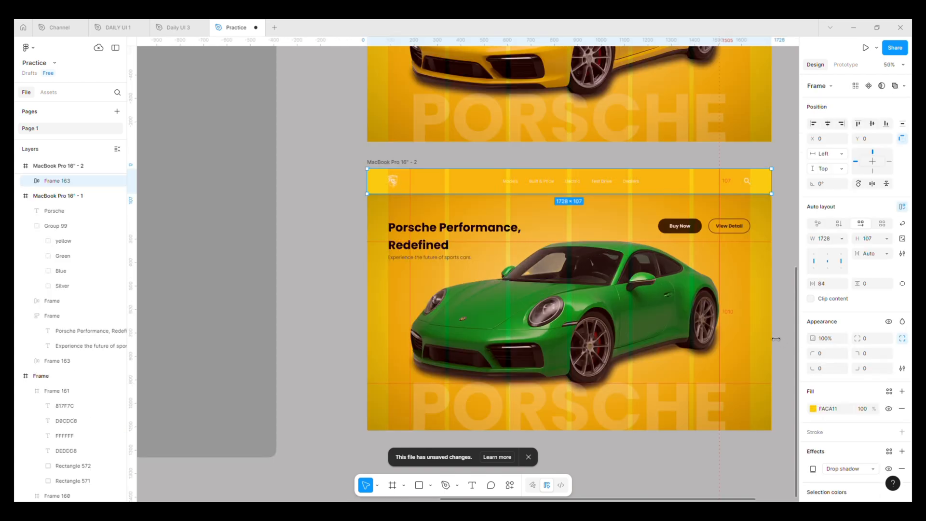
pyautogui.click(835, 409)
pyautogui.write('17AE34')
pyautogui.press('Return')
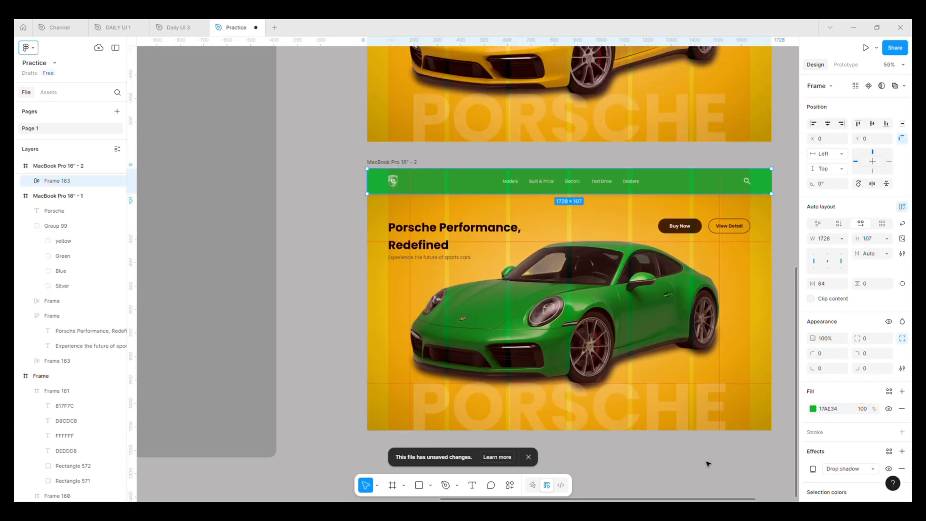
# Copy the green swatch's radial gradient fill and apply it to the MacBook Pro 16" - 2 frame's background.
pyautogui.press('Escape')
pyautogui.moveTo(275, 176); pyautogui.dragTo(501, 218)
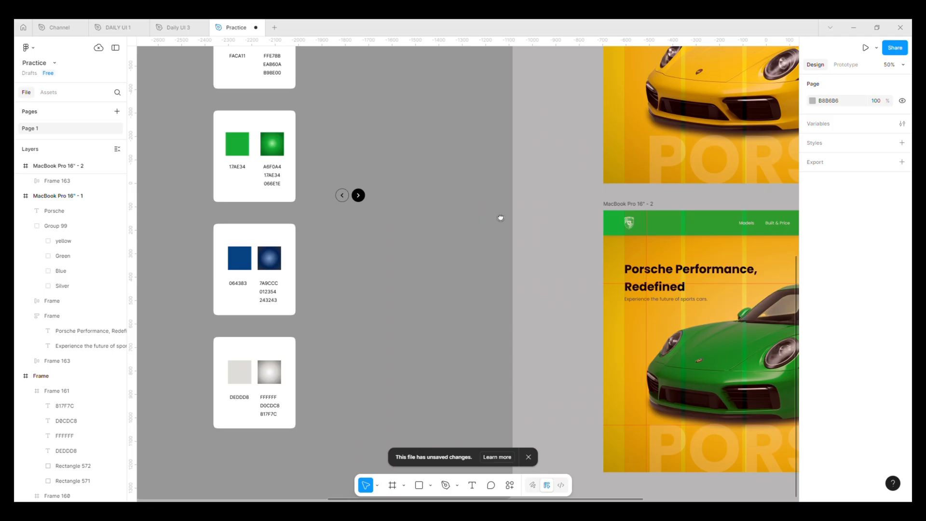
pyautogui.doubleClick(279, 154)
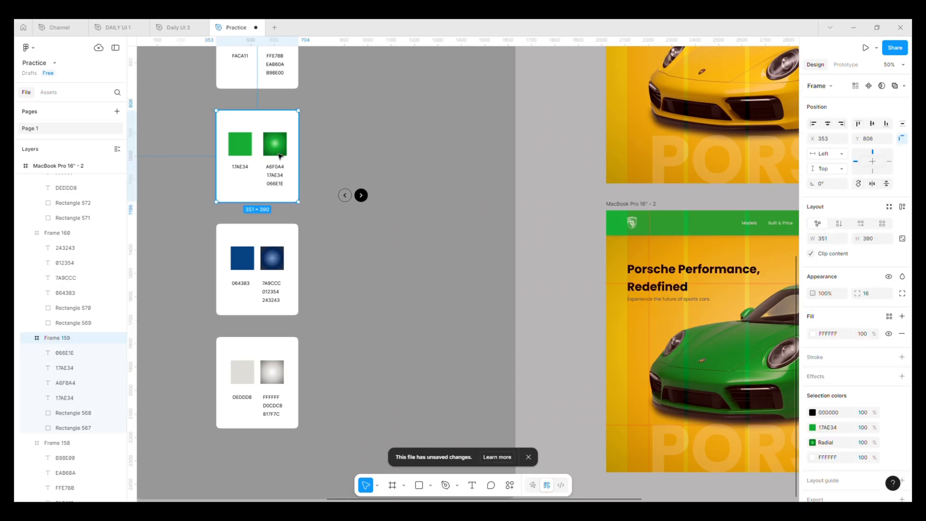
pyautogui.click(813, 334)
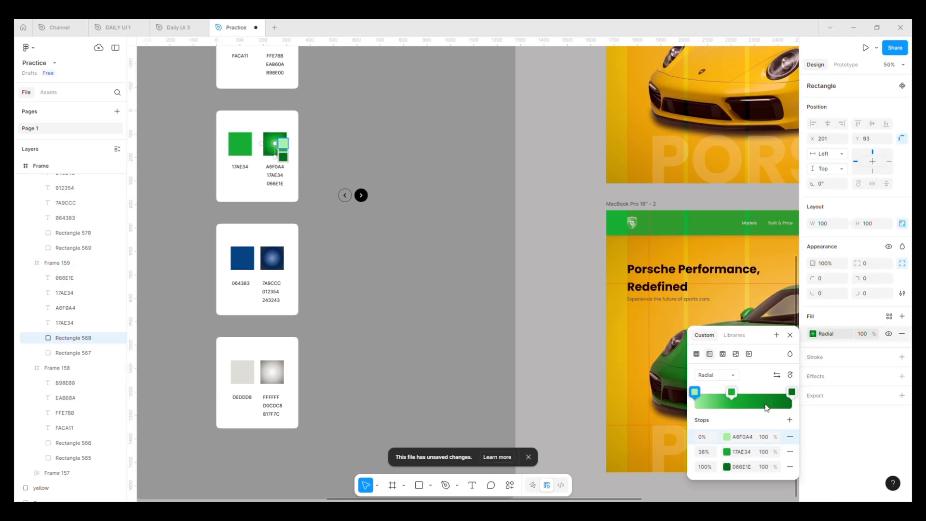
pyautogui.click(883, 356)
pyautogui.click(889, 344)
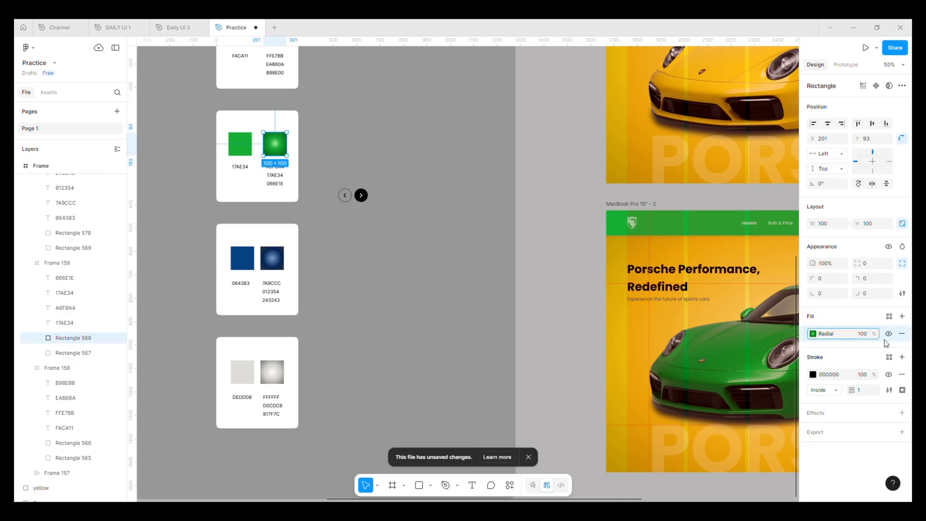
pyautogui.hscroll(5, 774, 353)
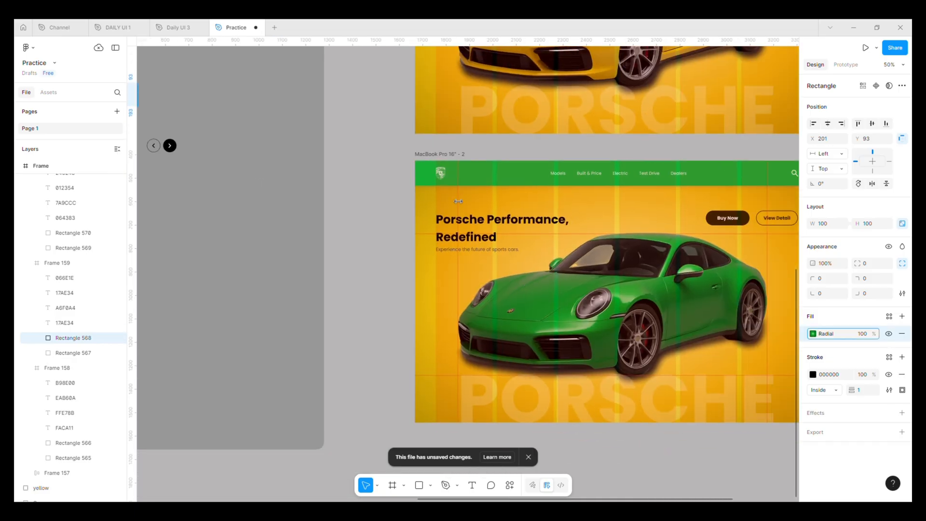
pyautogui.click(439, 154)
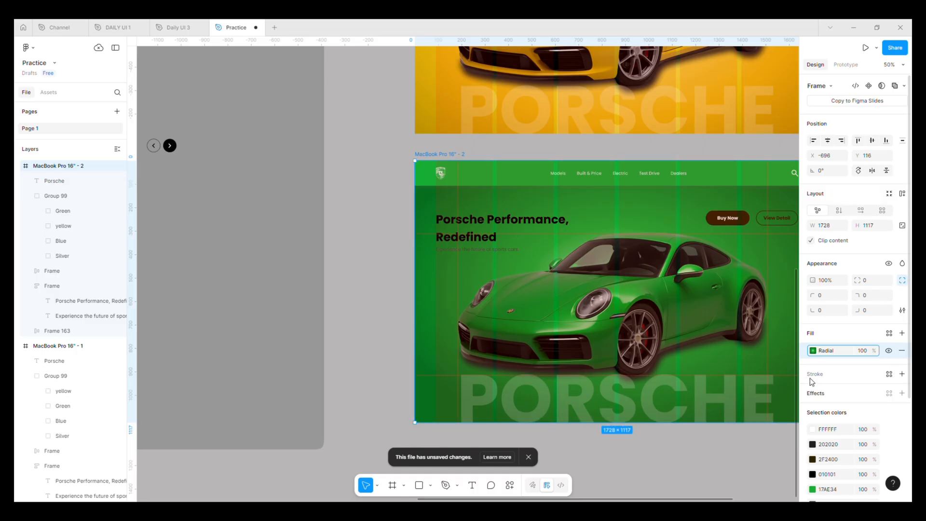
pyautogui.click(814, 351)
pyautogui.moveTo(626, 443); pyautogui.dragTo(629, 443)
pyautogui.press('Escape')
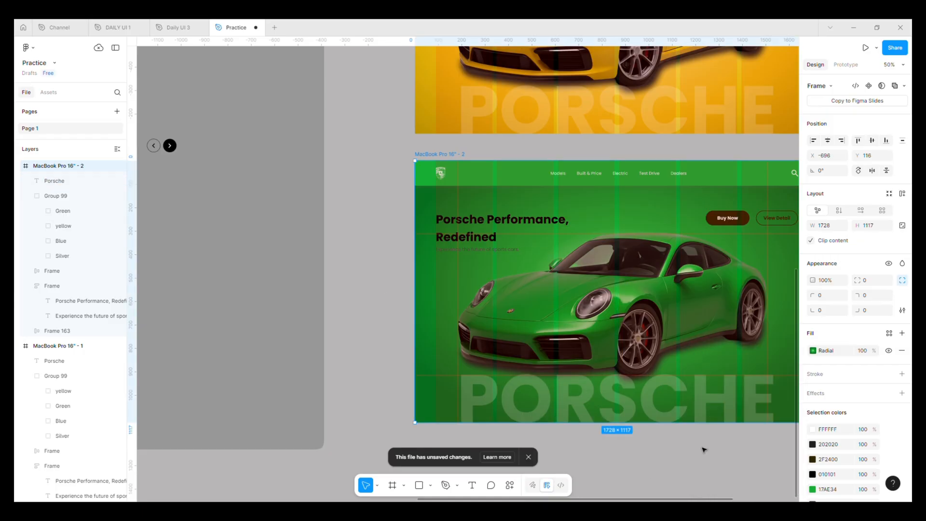
pyautogui.press('Escape')
# Recolour the large PORSCHE text in MacBook Pro 16" - 2 with a green sampled from the canvas, lightened to 44B45B.
pyautogui.press('-')
pyautogui.scroll(3, 587, 344)
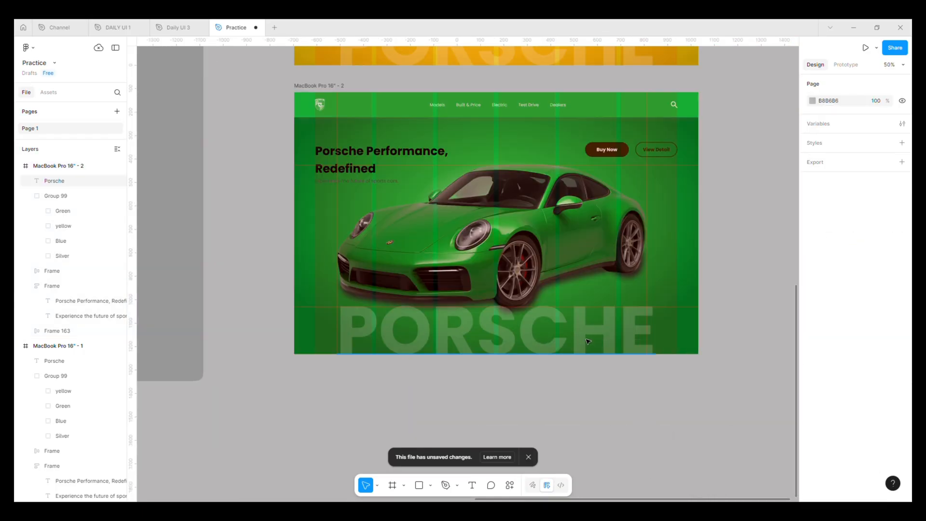
pyautogui.doubleClick(588, 342)
pyautogui.press('Escape')
pyautogui.click(813, 405)
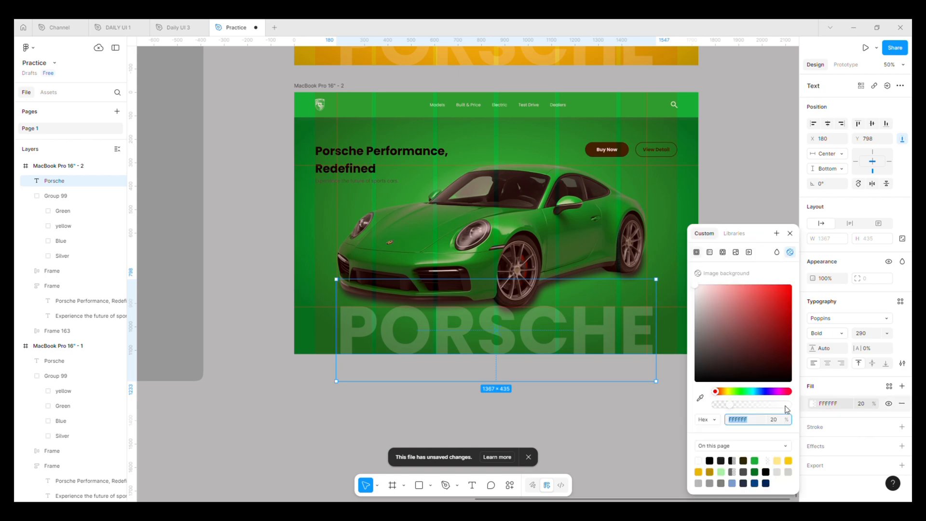
pyautogui.click(700, 398)
pyautogui.click(628, 319)
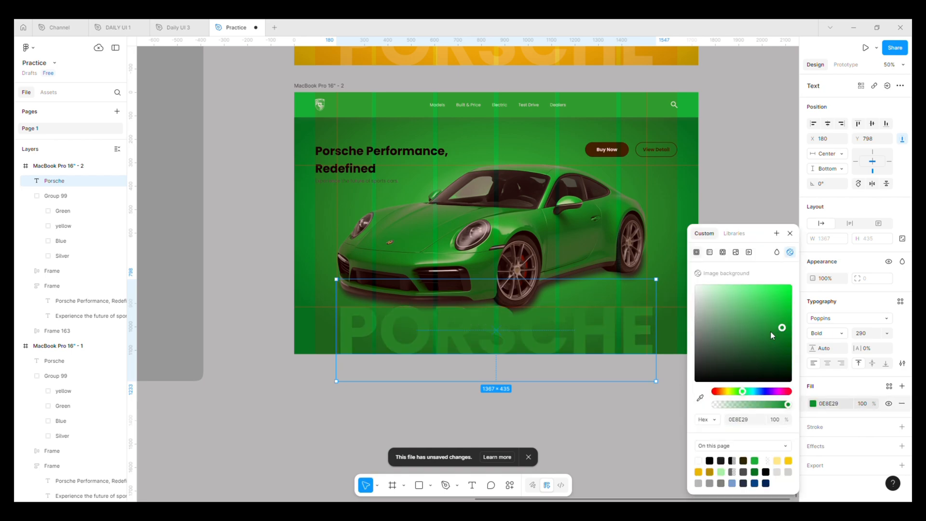
pyautogui.moveTo(777, 329); pyautogui.dragTo(756, 316)
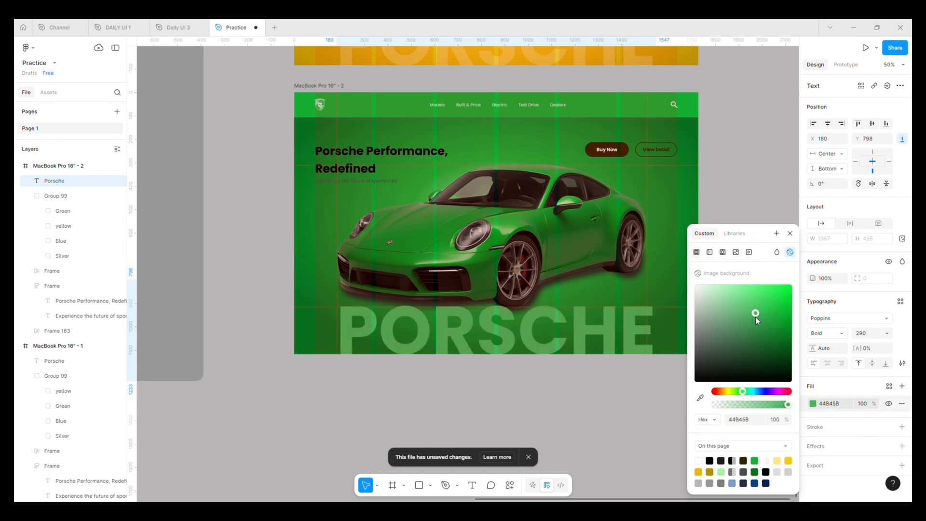
# Reduce the large PORSCHE text's fill opacity to 20% and lighten its green to 61C075.
pyautogui.click(861, 403)
pyautogui.write('3')
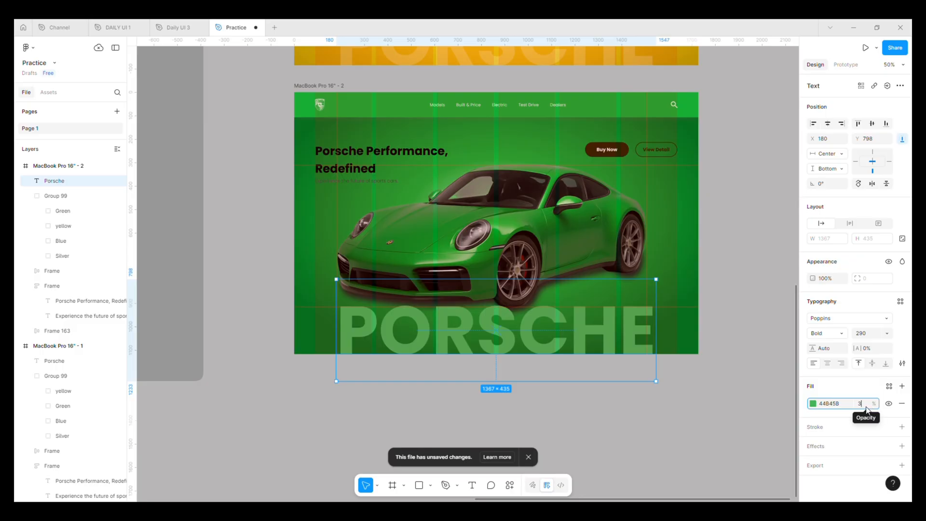
pyautogui.press('Return')
pyautogui.press('Return')
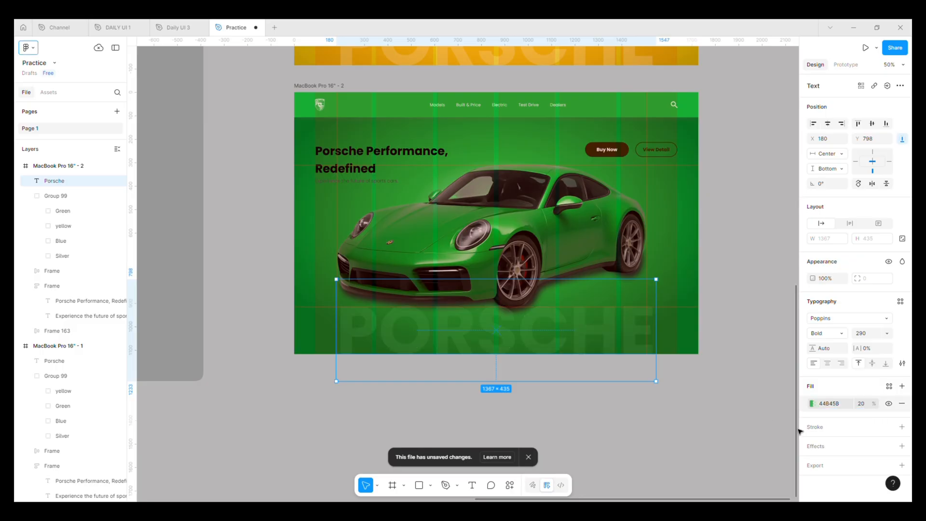
pyautogui.click(814, 404)
pyautogui.moveTo(752, 314); pyautogui.dragTo(765, 327)
pyautogui.click(743, 308)
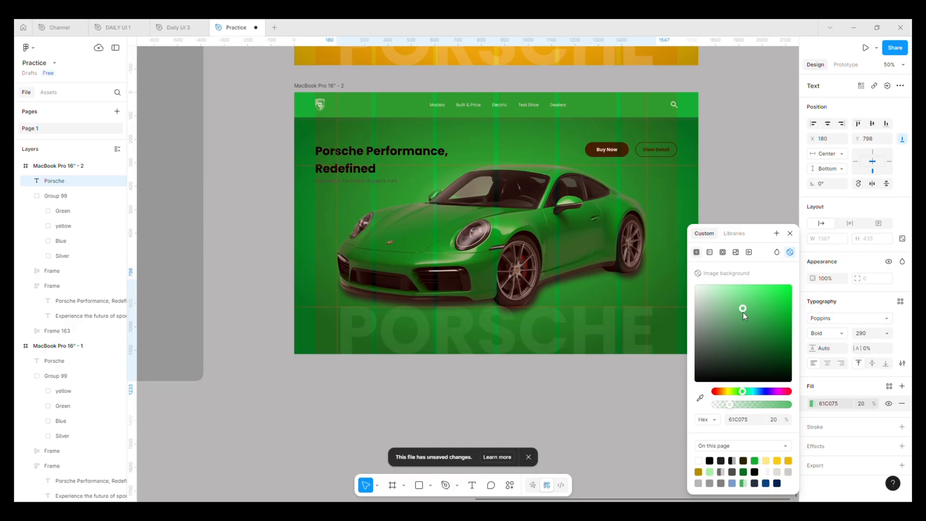
pyautogui.click(642, 409)
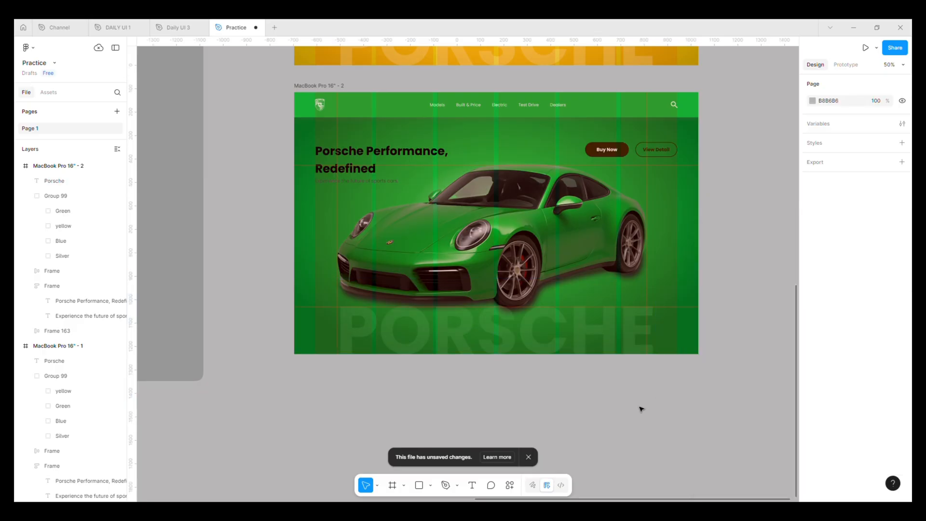
# Set the yellow car layer's opacity to 0% in the green frame's Group 99 and check the Blue and Silver layers.
pyautogui.hscroll(-5, 500, 293)
pyautogui.scroll(2, 499, 294)
pyautogui.click(54, 196)
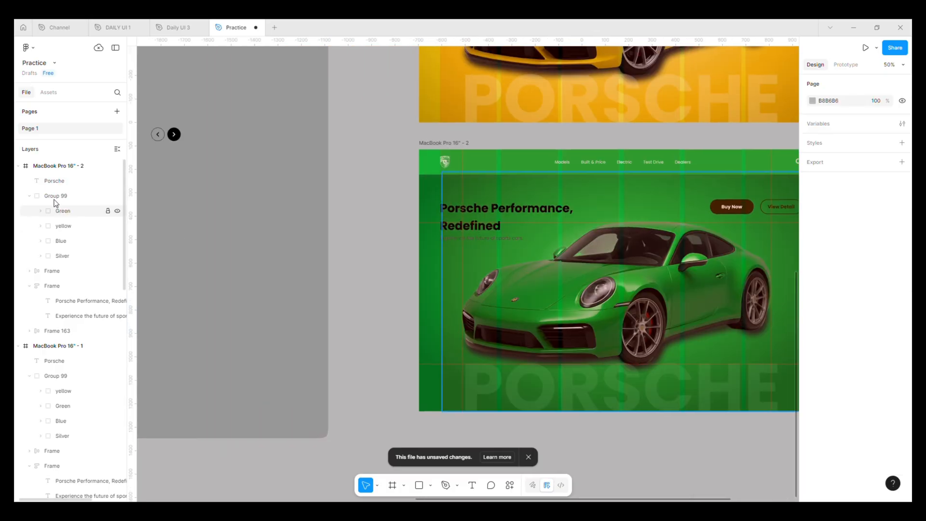
pyautogui.click(62, 225)
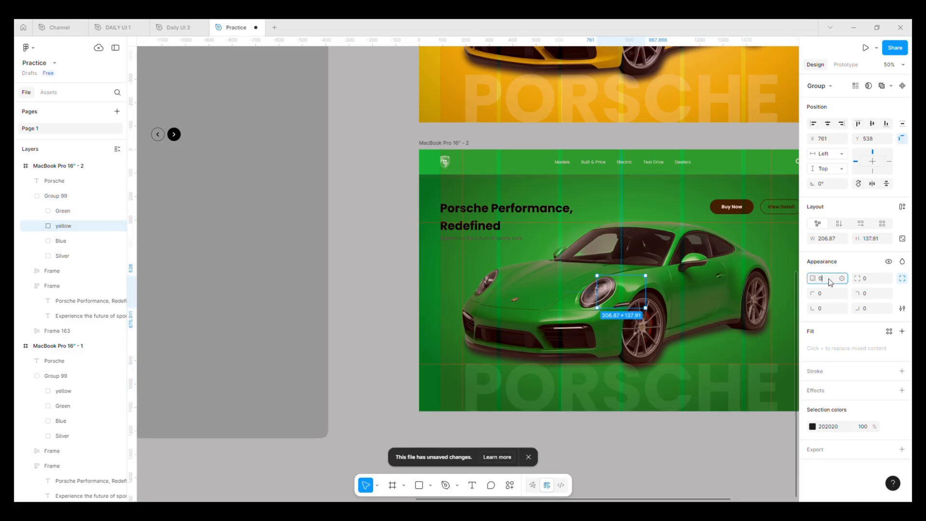
pyautogui.press('Return')
pyautogui.click(57, 247)
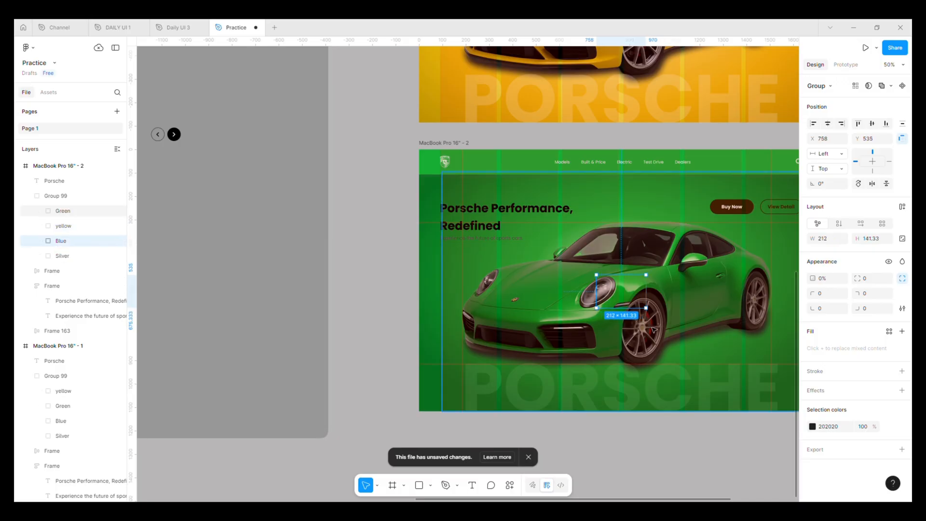
pyautogui.click(40, 256)
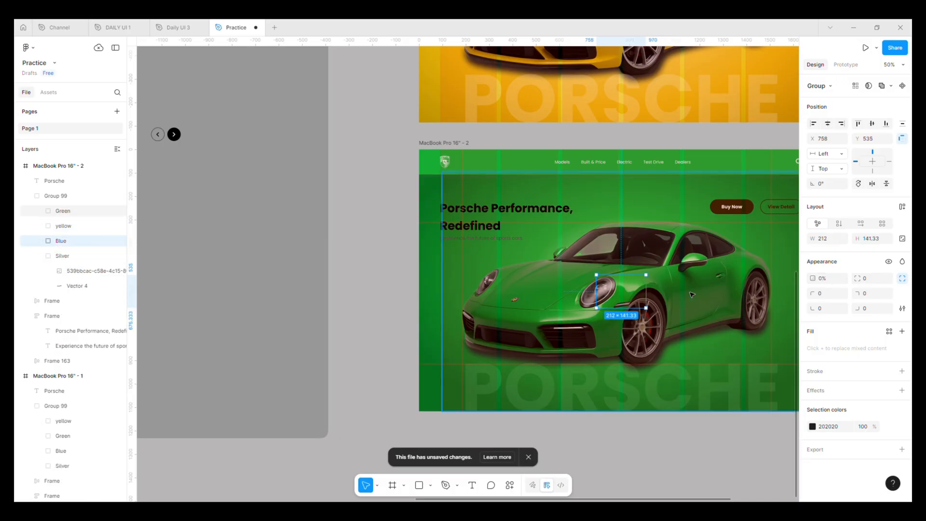
pyautogui.click(51, 259)
pyautogui.click(41, 256)
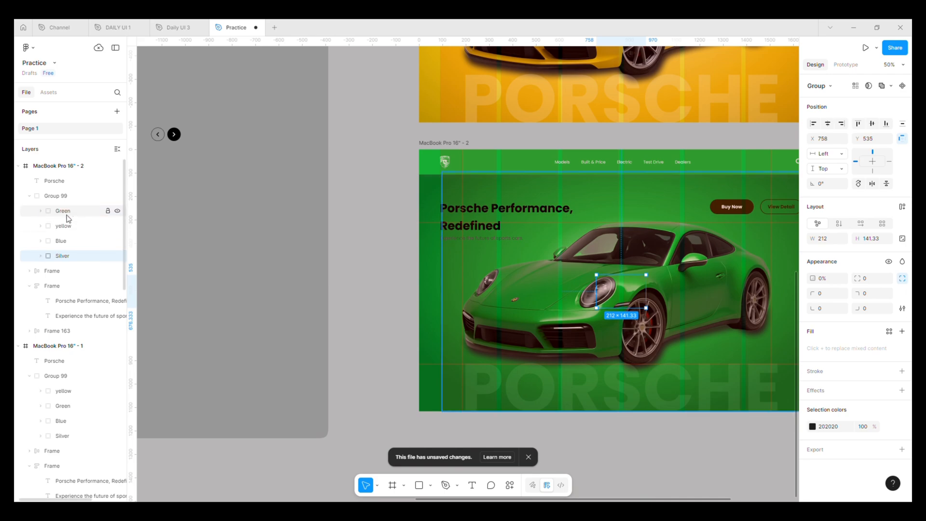
# Set the fill of the "Porsche Performance, Redefined" headline in MacBook Pro 16" - 2 to white, FFFFFF.
pyautogui.click(362, 252)
pyautogui.scroll(-2, 363, 252)
pyautogui.scroll(2, 443, 237)
pyautogui.scroll(2, 446, 238)
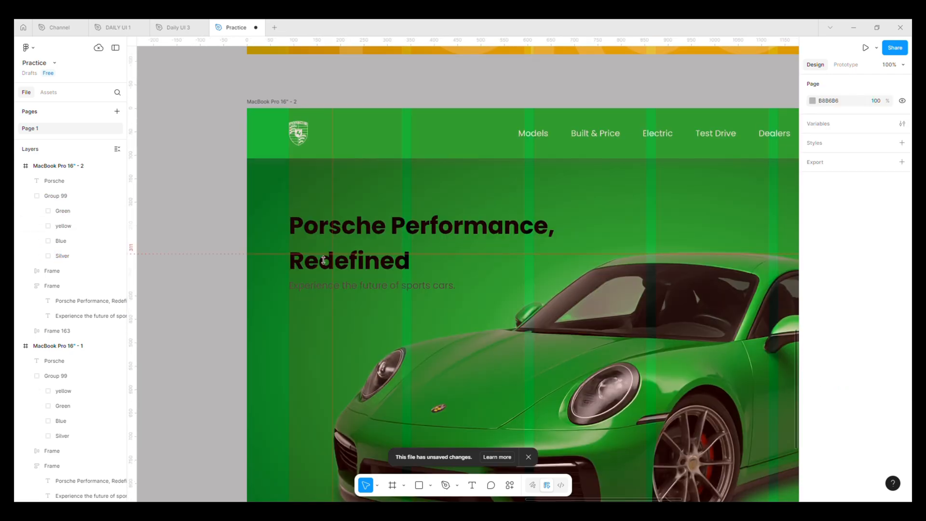
pyautogui.doubleClick(320, 248)
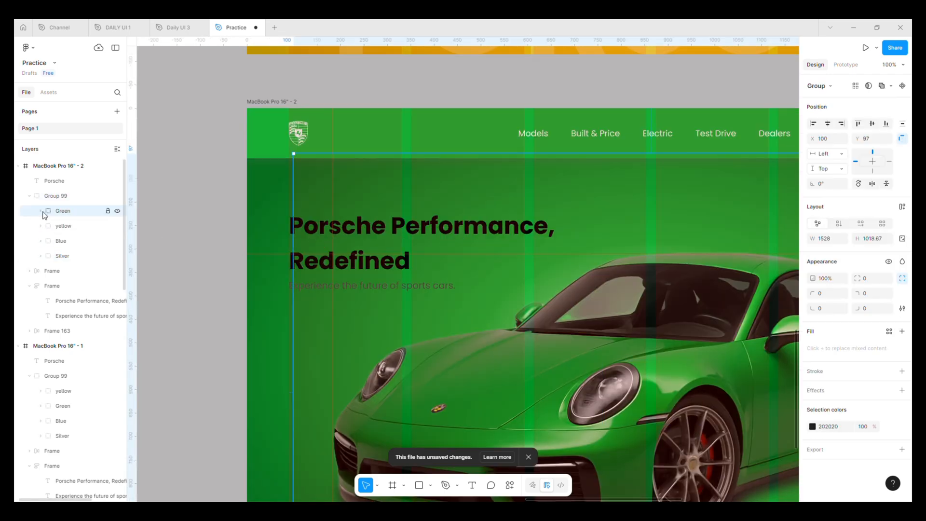
pyautogui.click(29, 196)
pyautogui.click(41, 213)
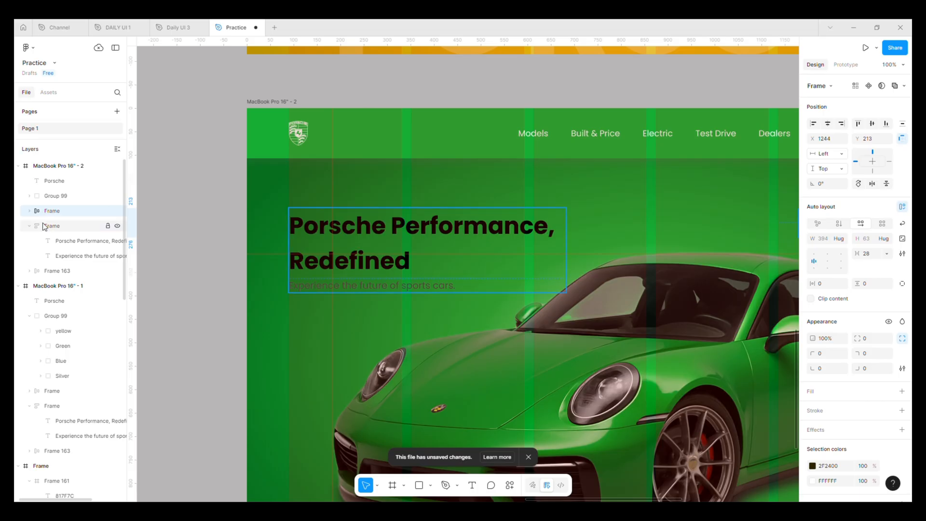
pyautogui.click(289, 227)
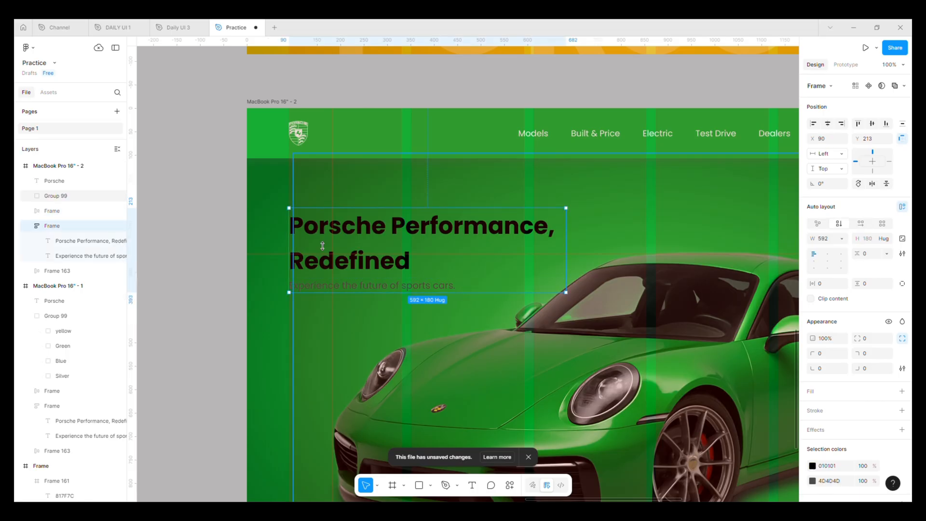
pyautogui.click(92, 241)
pyautogui.click(828, 375)
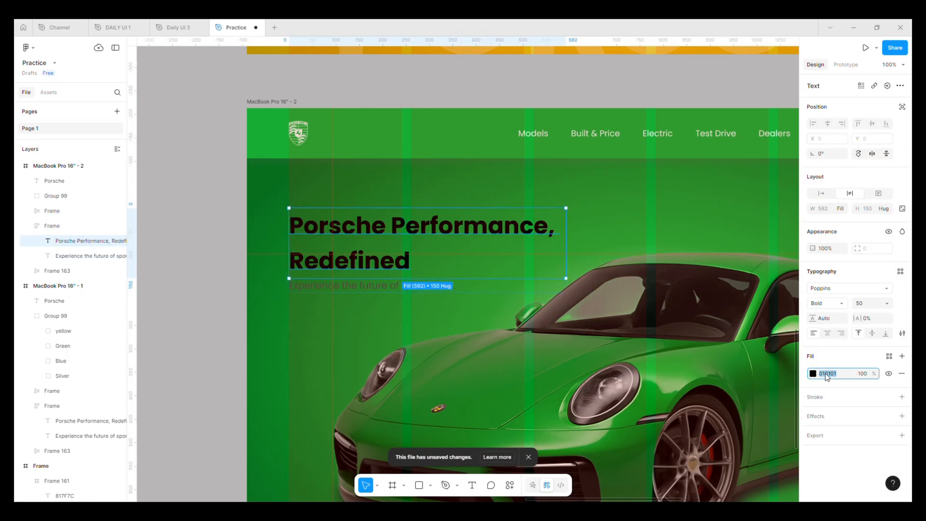
pyautogui.write('ffffff')
pyautogui.press('Return')
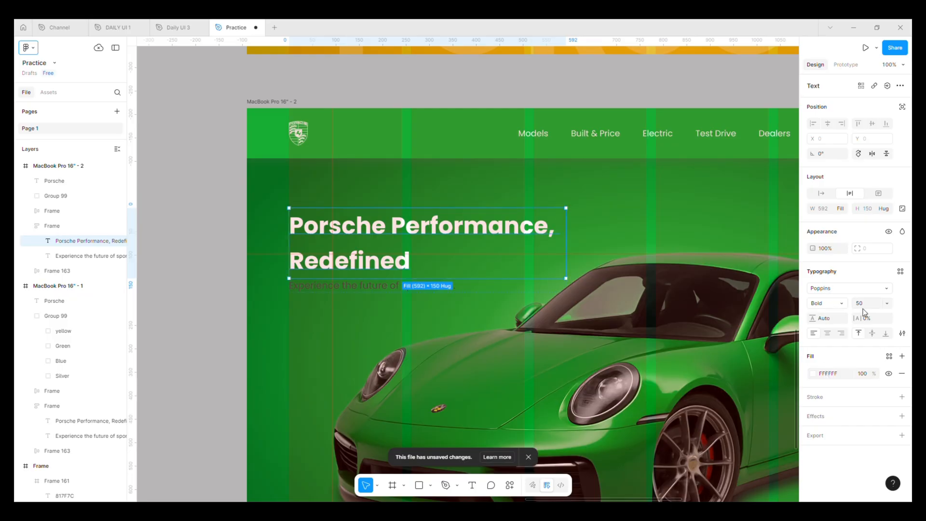
# Change the "Experience the future of sports cars." subtitle's fill to the off-white F8F8F8.
pyautogui.click(82, 256)
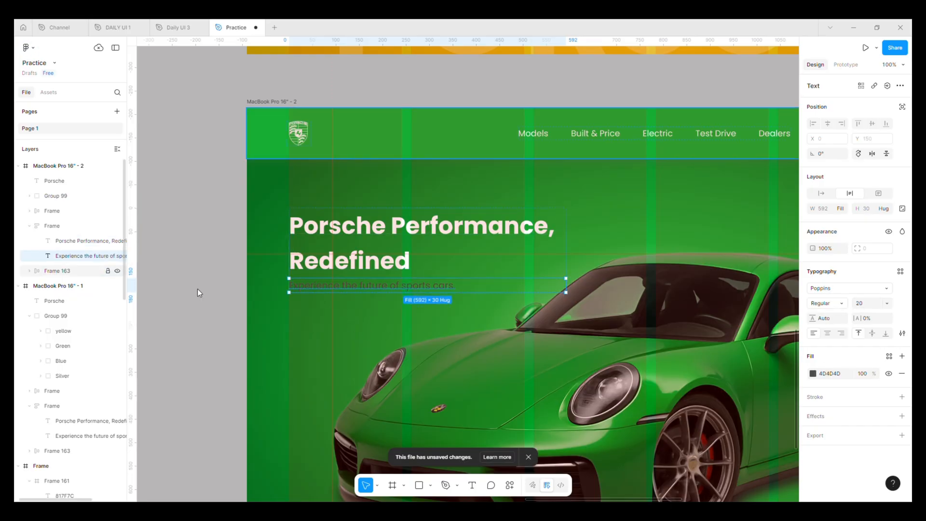
pyautogui.click(842, 378)
pyautogui.write('f')
pyautogui.press('Return')
pyautogui.click(812, 374)
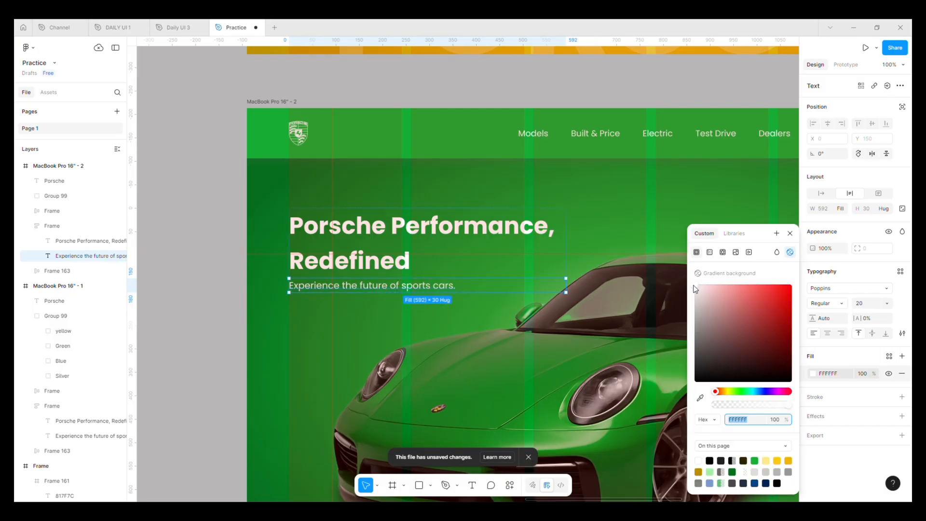
pyautogui.moveTo(693, 288)
pyautogui.mouseDown()
pyautogui.moveTo(694, 298)
pyautogui.moveTo(701, 292)
pyautogui.moveTo(678, 291)
pyautogui.mouseUp()
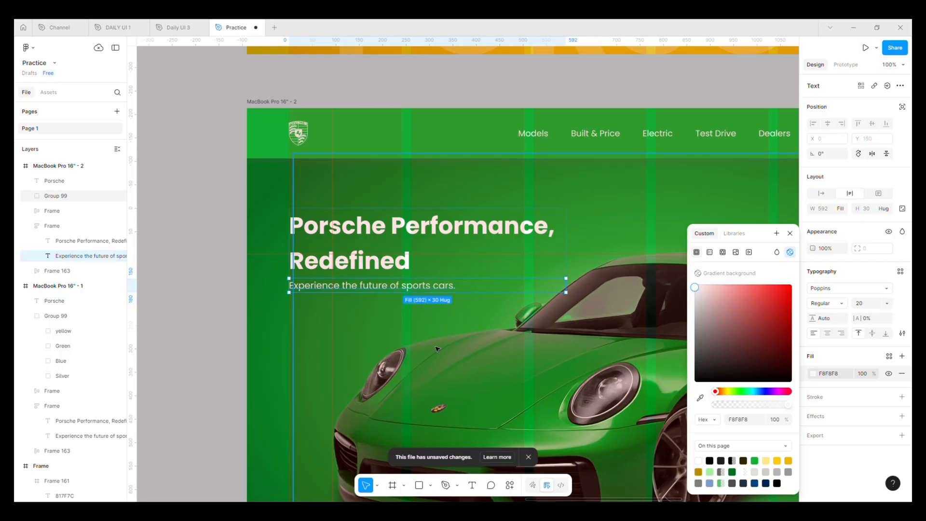
# Set the Buy Now button's background fill (Frame 154) in the green frame to white, FFFFFF.
pyautogui.click(56, 195)
pyautogui.hscroll(8, 236, 331)
pyautogui.hscroll(2, 235, 331)
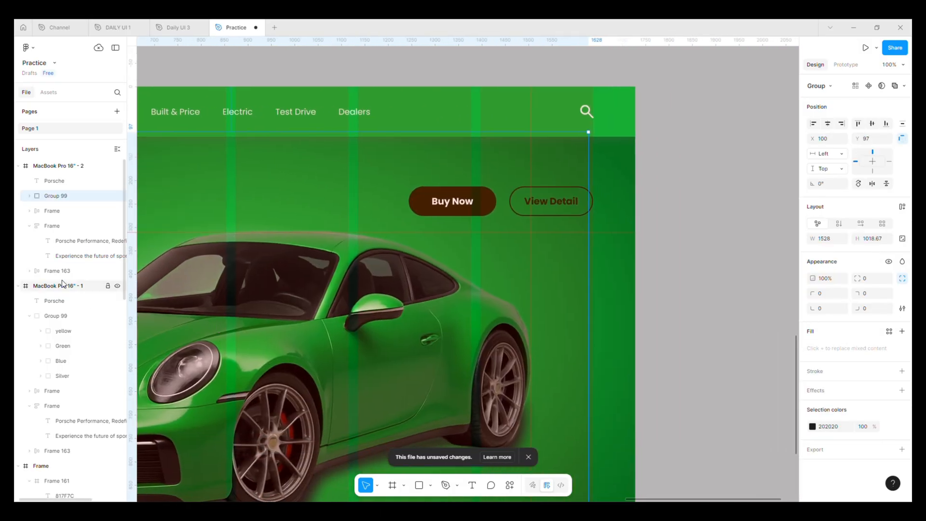
pyautogui.click(30, 227)
pyautogui.click(52, 213)
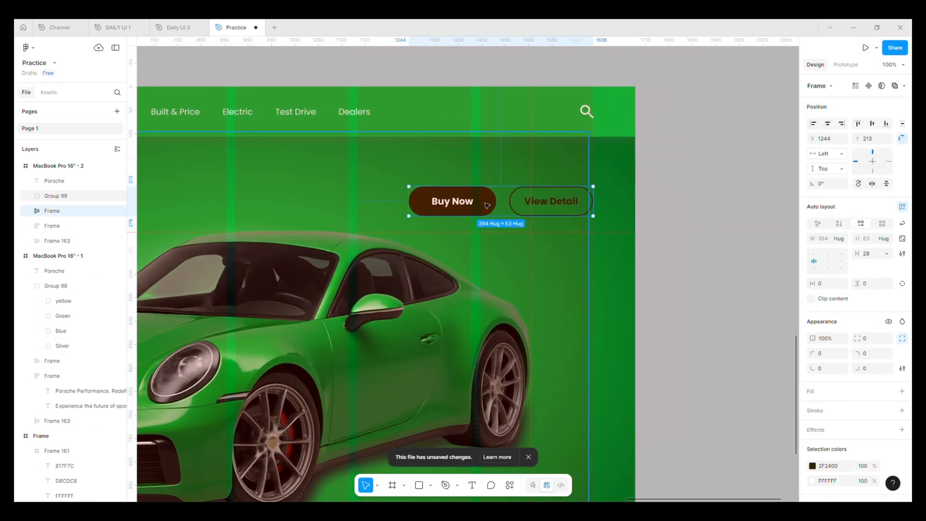
pyautogui.click(30, 211)
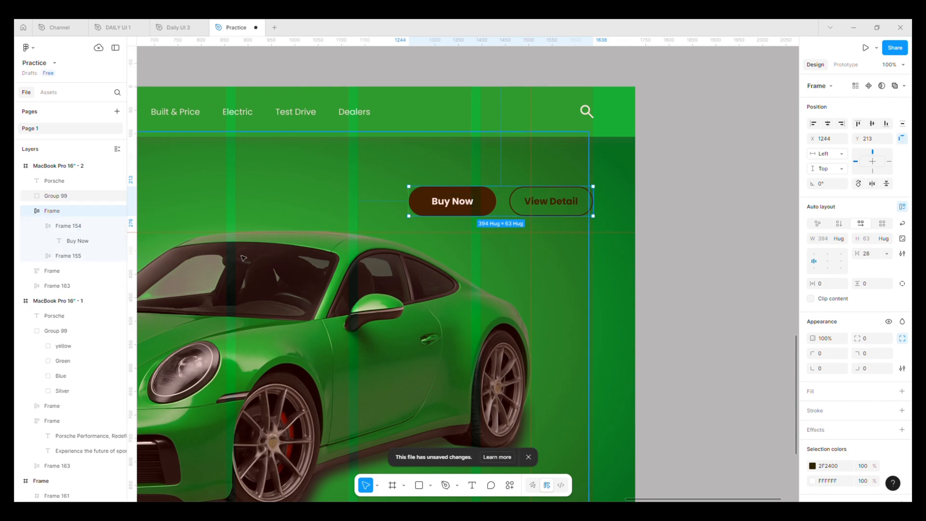
pyautogui.click(74, 241)
pyautogui.click(488, 202)
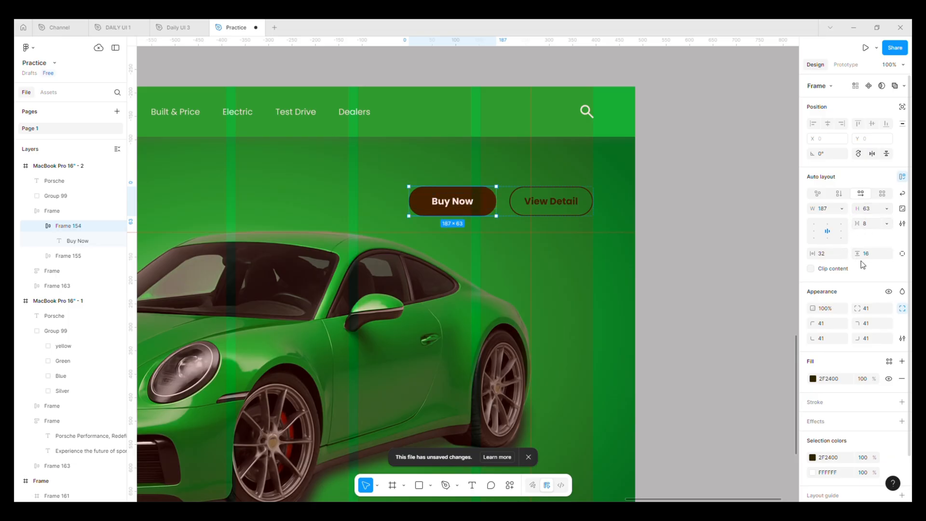
pyautogui.click(101, 244)
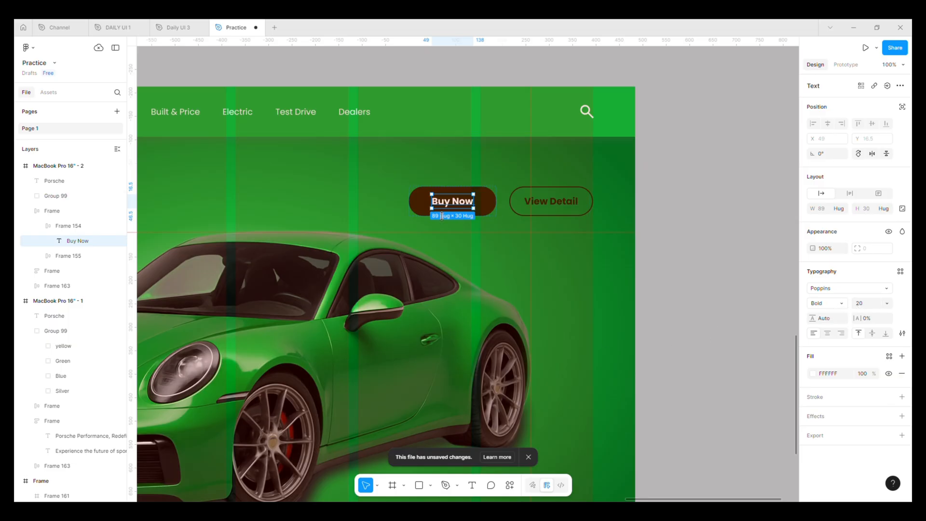
pyautogui.click(68, 226)
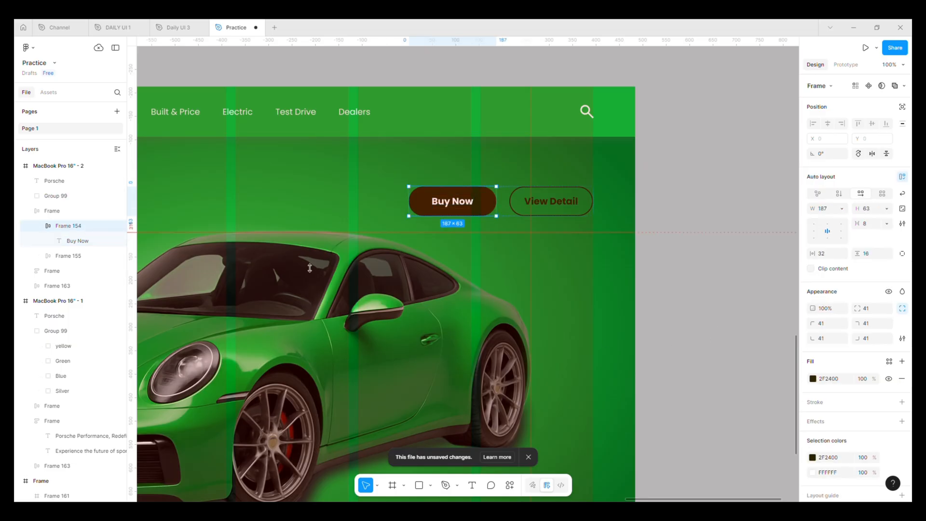
pyautogui.click(837, 384)
pyautogui.write('f')
pyautogui.press('Return')
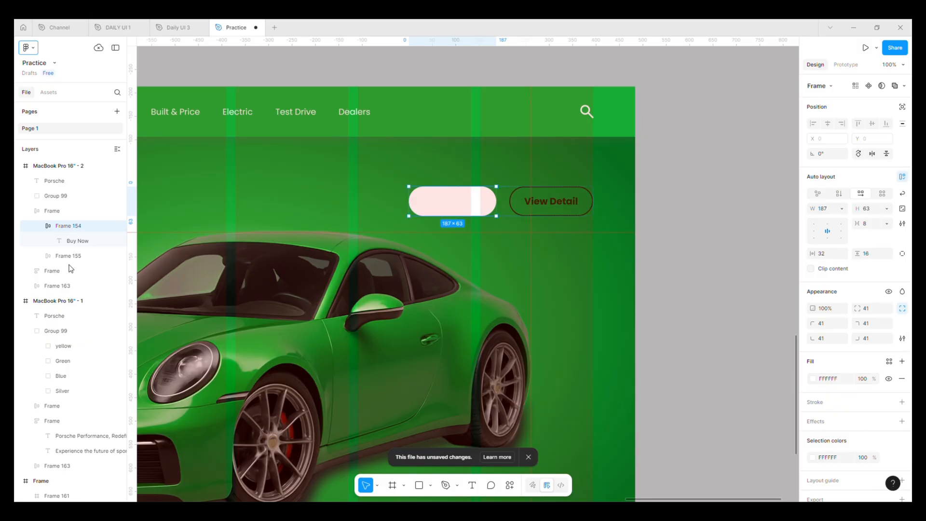
# Set the Buy Now label's text fill to near-black 010101.
pyautogui.click(49, 240)
pyautogui.click(840, 376)
pyautogui.write('01')
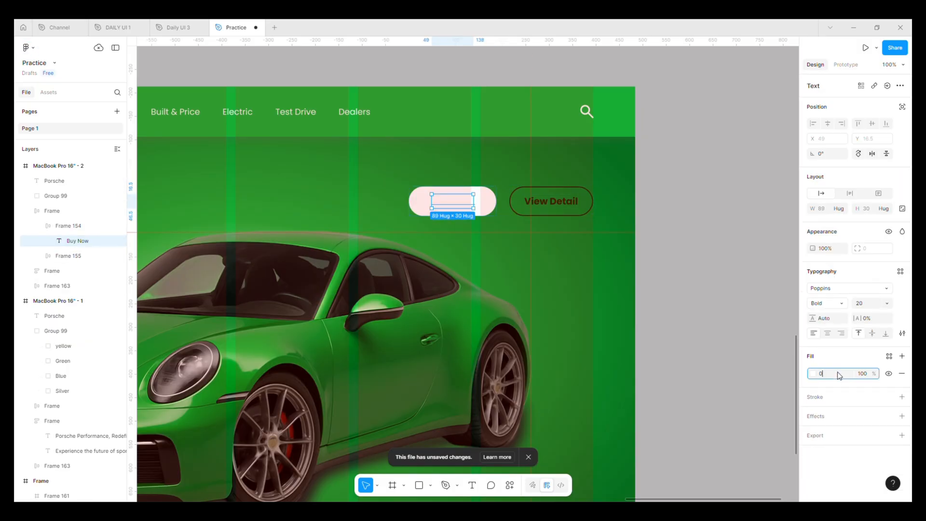
pyautogui.press('Return')
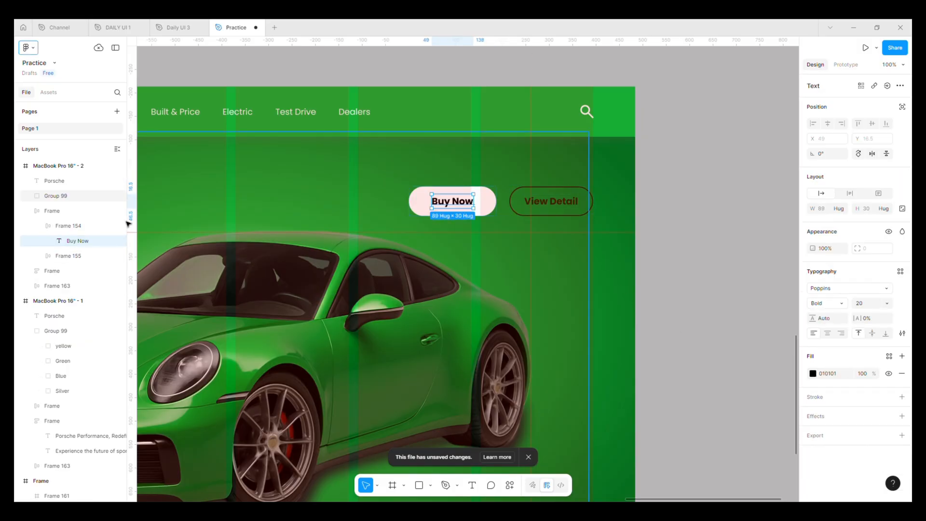
# Set the View Detail label's text fill inside Frame 155 to white, FFFFFF.
pyautogui.click(43, 256)
pyautogui.click(52, 271)
pyautogui.click(838, 374)
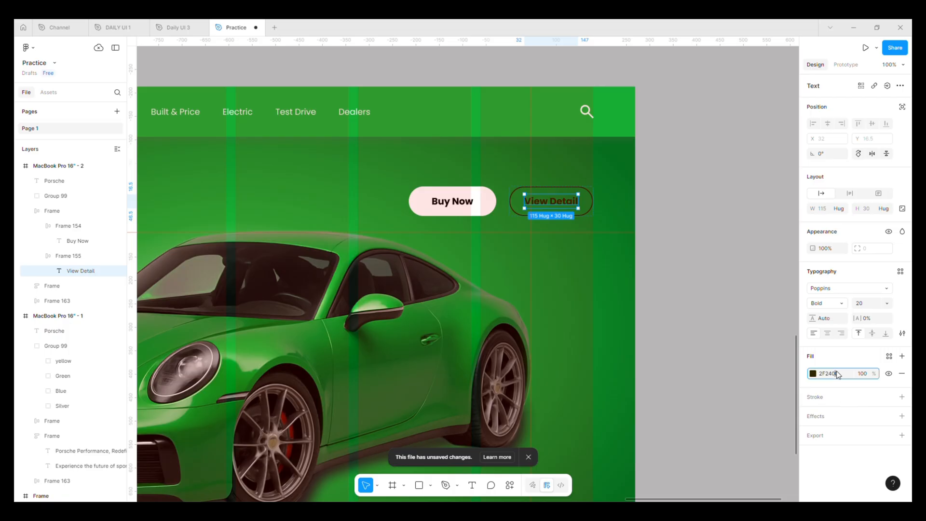
pyautogui.write('f')
pyautogui.press('Return')
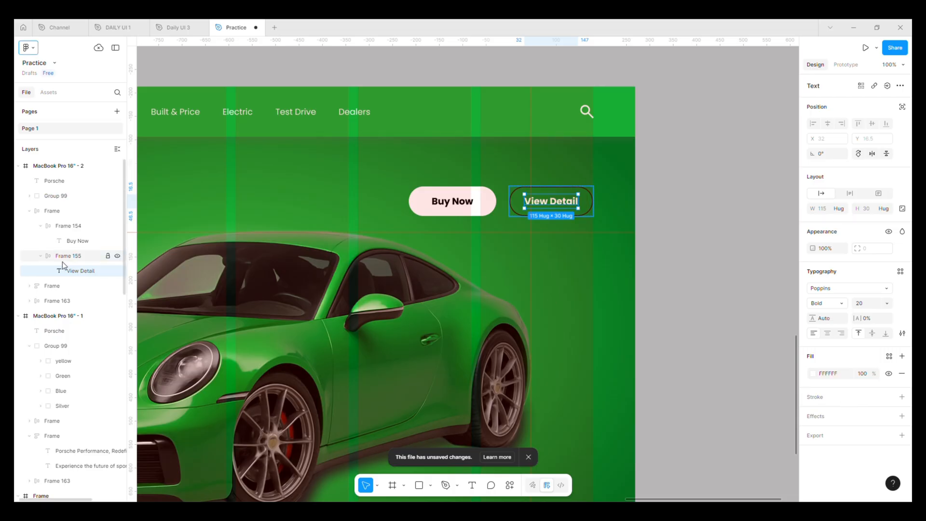
# Set the stroke colour of the green frame's View Detail button (Frame 155) to white.
pyautogui.press('Escape')
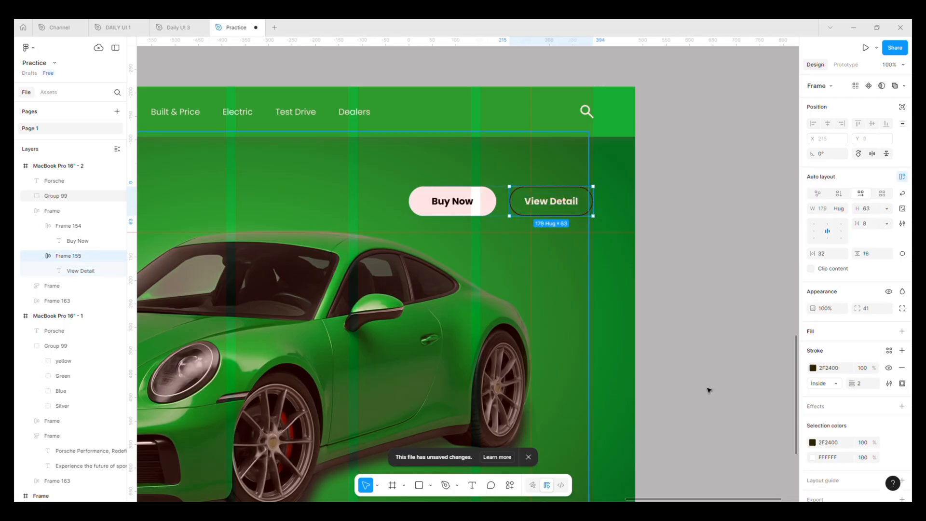
pyautogui.click(846, 403)
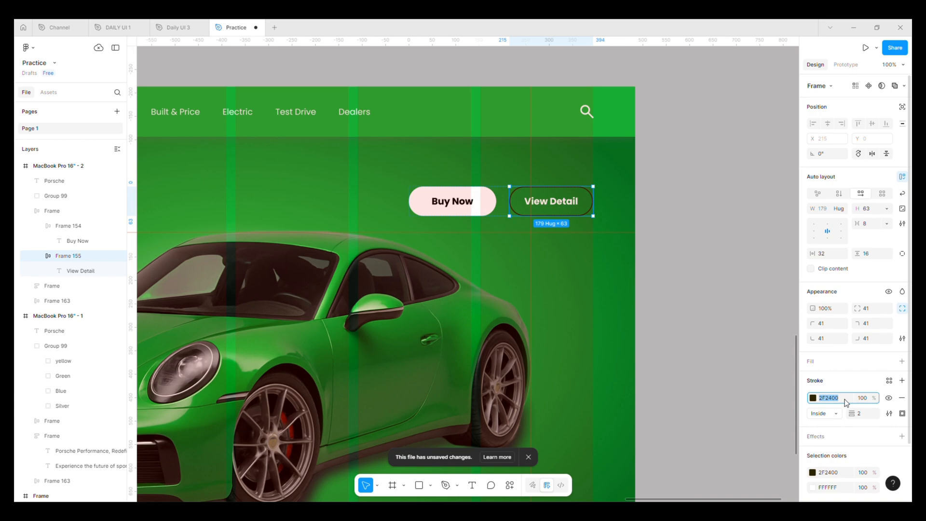
pyautogui.click(687, 433)
pyautogui.scroll(-5, 687, 434)
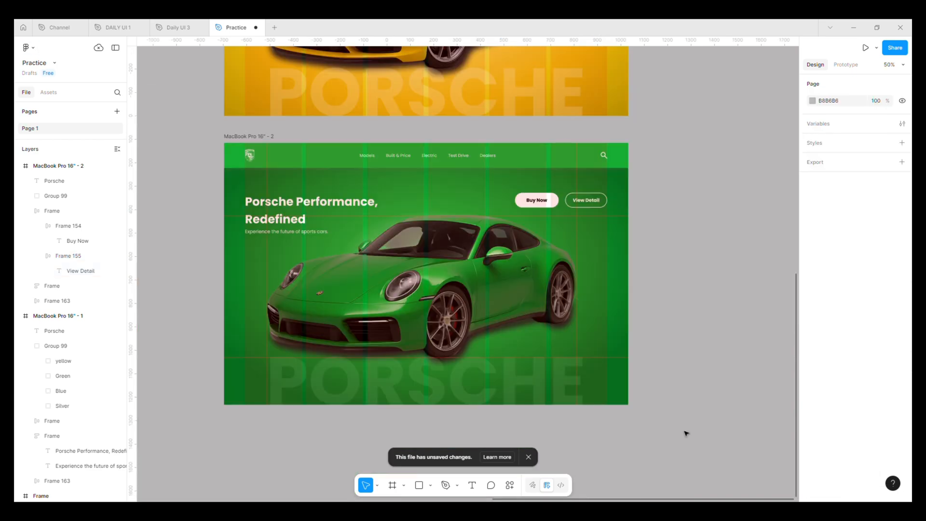
# Duplicate the green MacBook Pro 16" - 2 frame directly below the original.
pyautogui.scroll(-3, 464, 270)
pyautogui.click(367, 201)
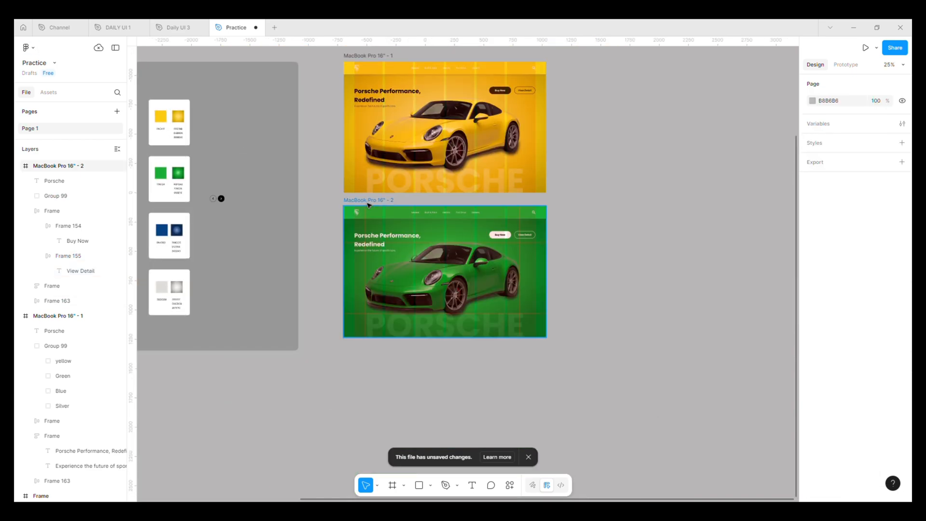
pyautogui.click(369, 203)
pyautogui.moveTo(376, 204); pyautogui.dragTo(376, 345)
pyautogui.scroll(-2, 510, 338)
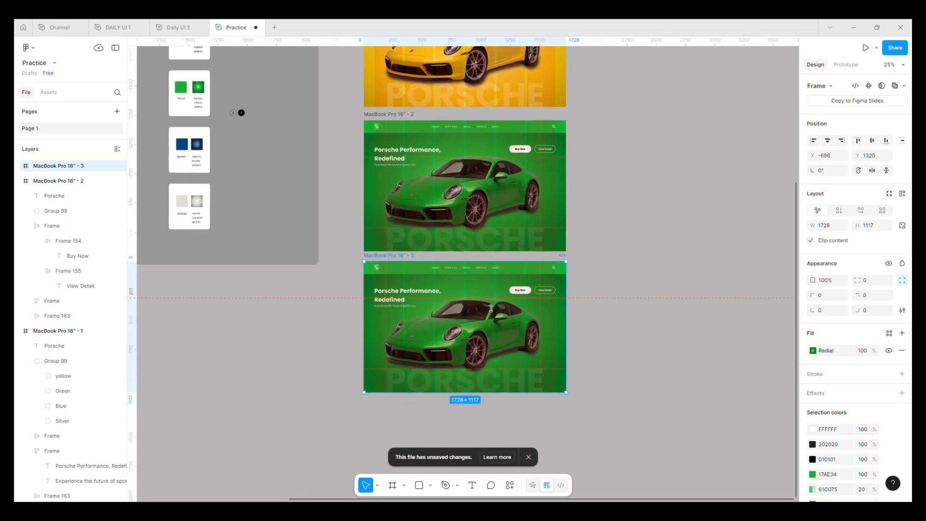
# Expand Group 99 in the MacBook Pro 16" - 3 frame and set the yellow car group's opacity to 100%.
pyautogui.scroll(3, 510, 338)
pyautogui.moveTo(510, 338); pyautogui.dragTo(527, 278)
pyautogui.click(527, 279)
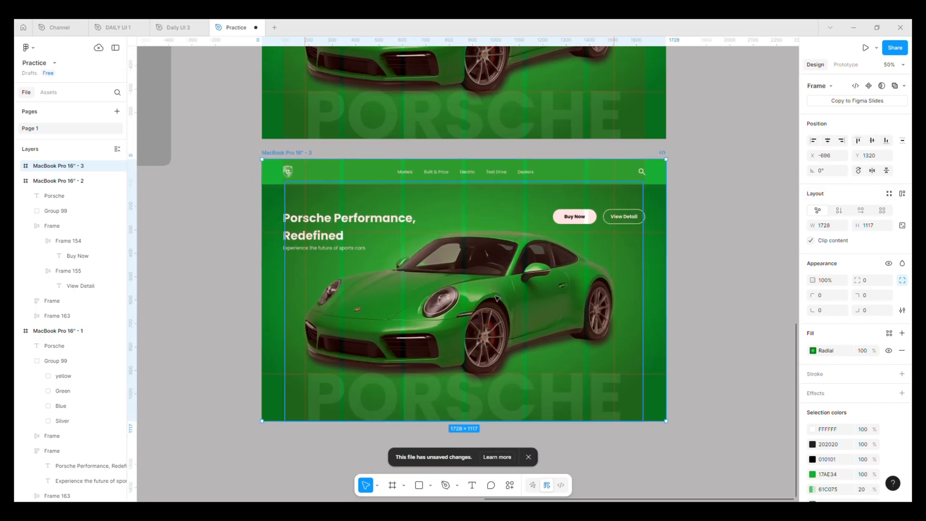
pyautogui.click(30, 195)
pyautogui.click(63, 210)
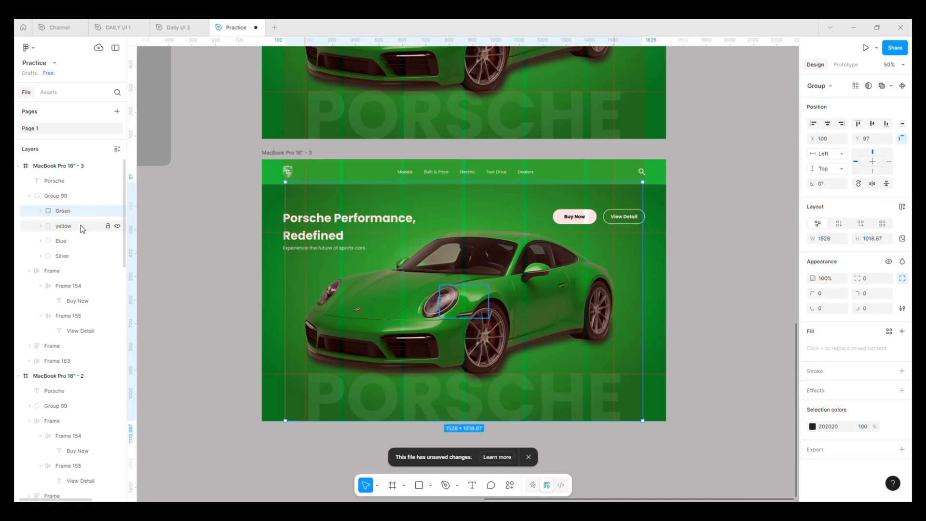
pyautogui.click(82, 226)
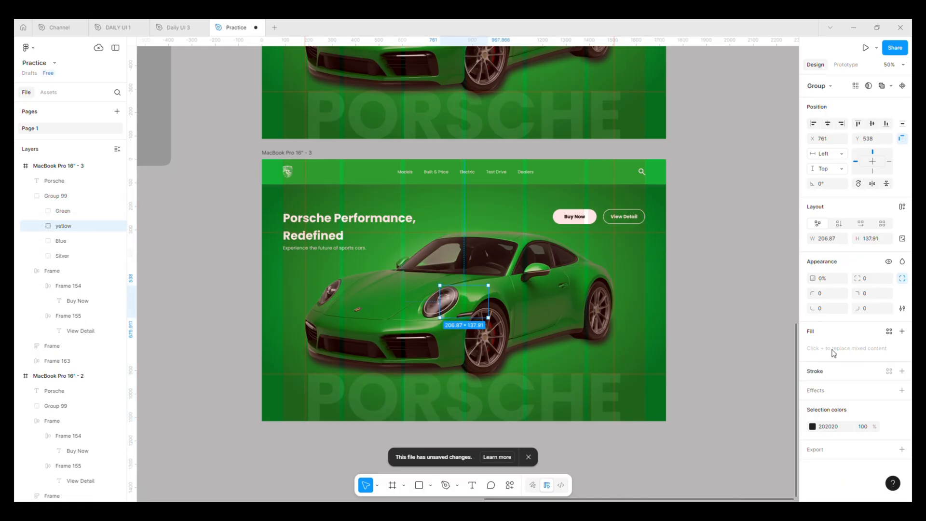
pyautogui.click(826, 279)
pyautogui.write('100')
pyautogui.press('Return')
# Shrink the Green car group to about 194 × 129 near the frame's centre and place the Green and yellow layers below Blue.
pyautogui.click(76, 212)
pyautogui.moveTo(652, 427); pyautogui.dragTo(470, 307)
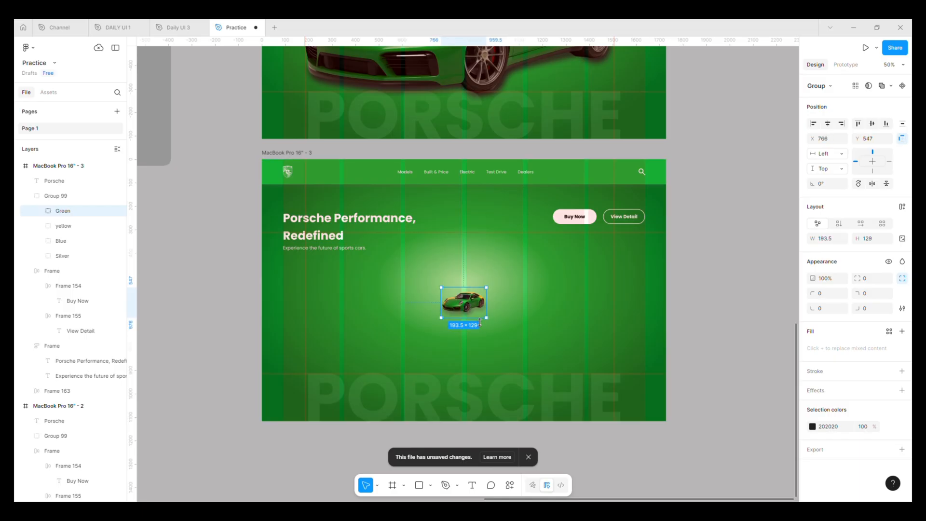
pyautogui.keyDown('shift'); pyautogui.click(76, 220); pyautogui.keyUp('shift')
pyautogui.moveTo(77, 222); pyautogui.dragTo(89, 247)
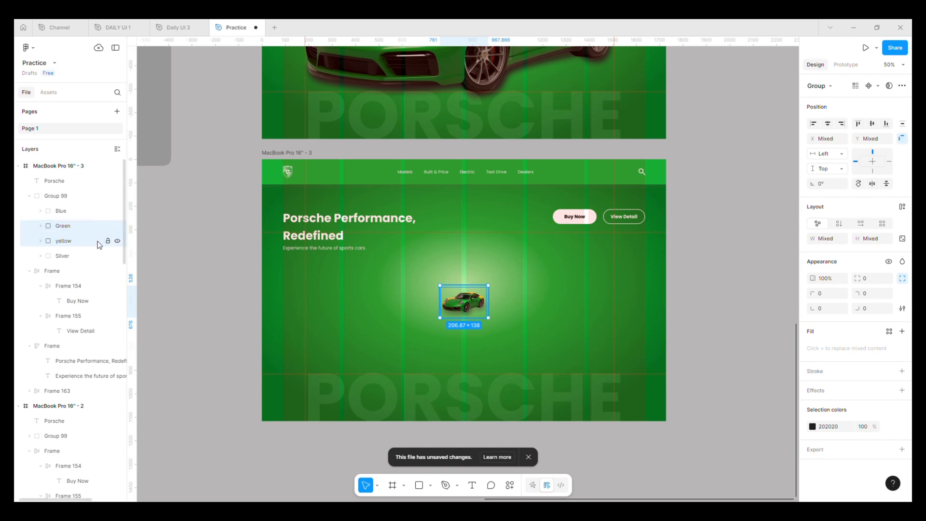
# Set the yellow car group's opacity to 0% in the duplicated frame.
pyautogui.click(831, 284)
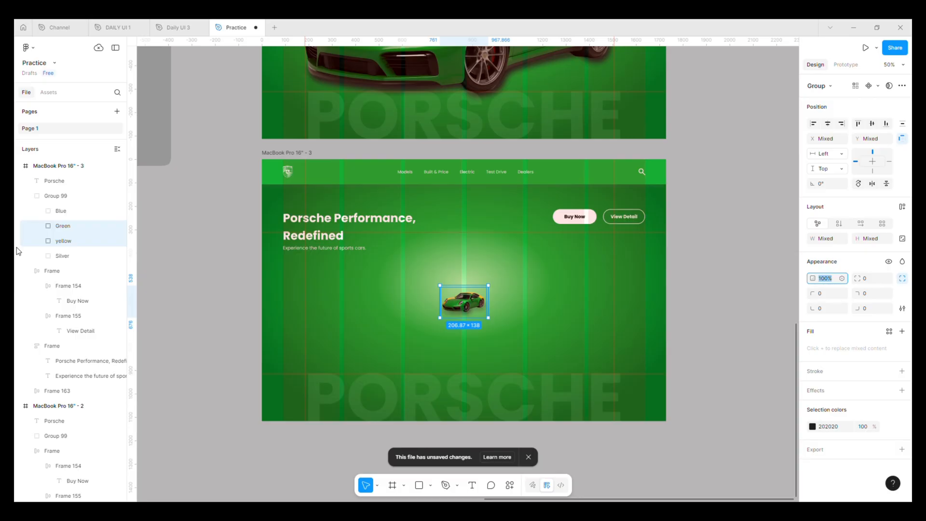
pyautogui.click(62, 241)
pyautogui.click(826, 278)
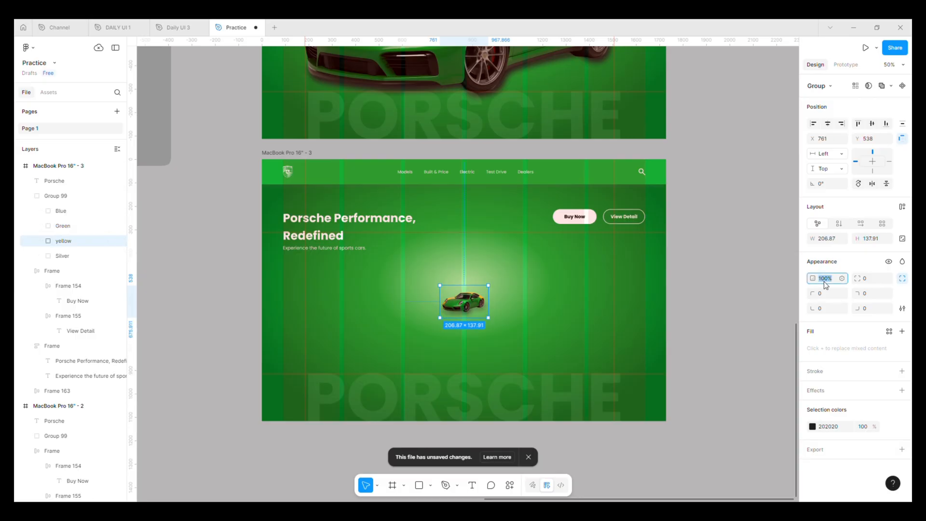
pyautogui.write('0')
pyautogui.press('Return')
# Set the Blue car group's opacity to 100% in the duplicated frame.
pyautogui.click(60, 211)
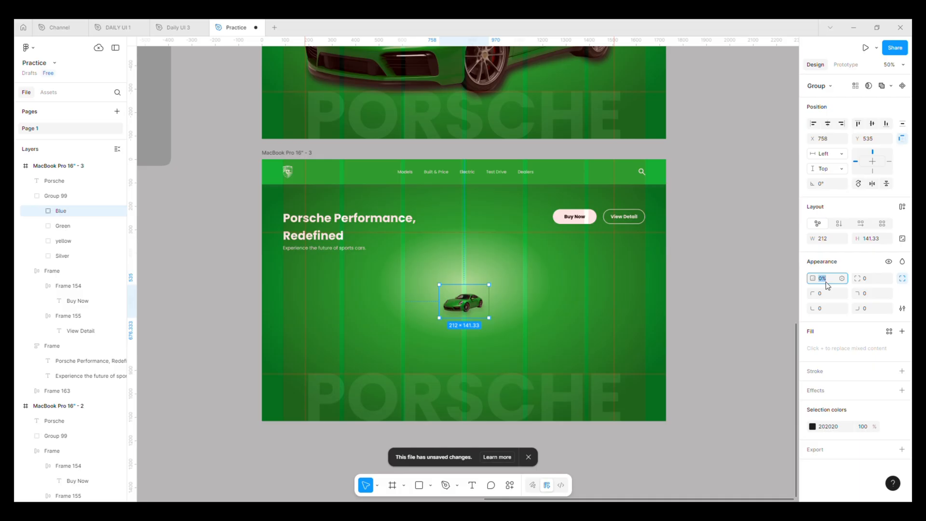
pyautogui.write('100')
pyautogui.press('Return')
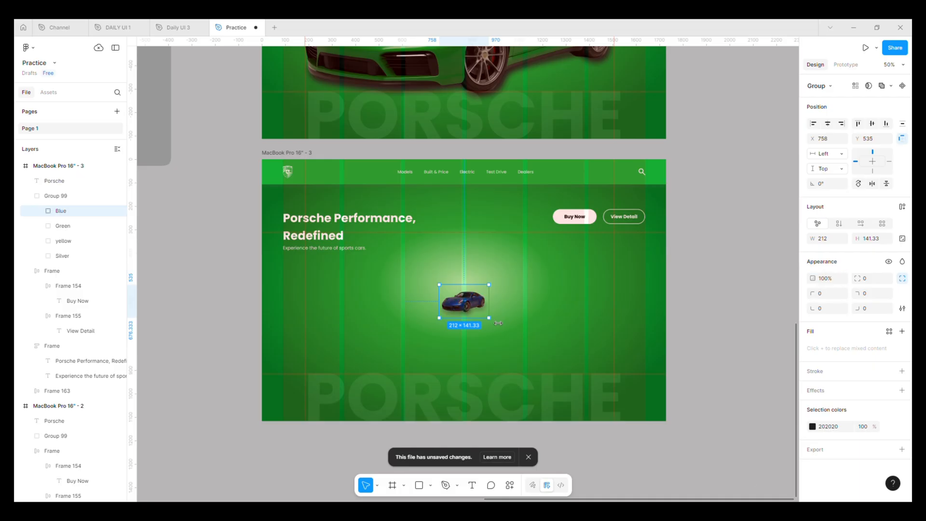
# Scale the Blue car group to about 1511 × 1007 and position it at about X 100, Y 98 as the hero car.
pyautogui.moveTo(498, 323); pyautogui.dragTo(708, 462)
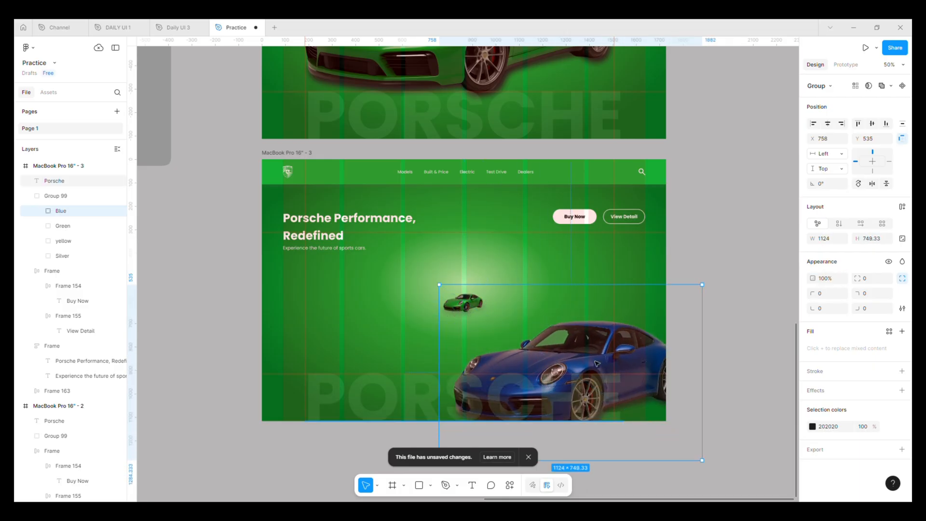
pyautogui.moveTo(597, 364); pyautogui.dragTo(486, 297)
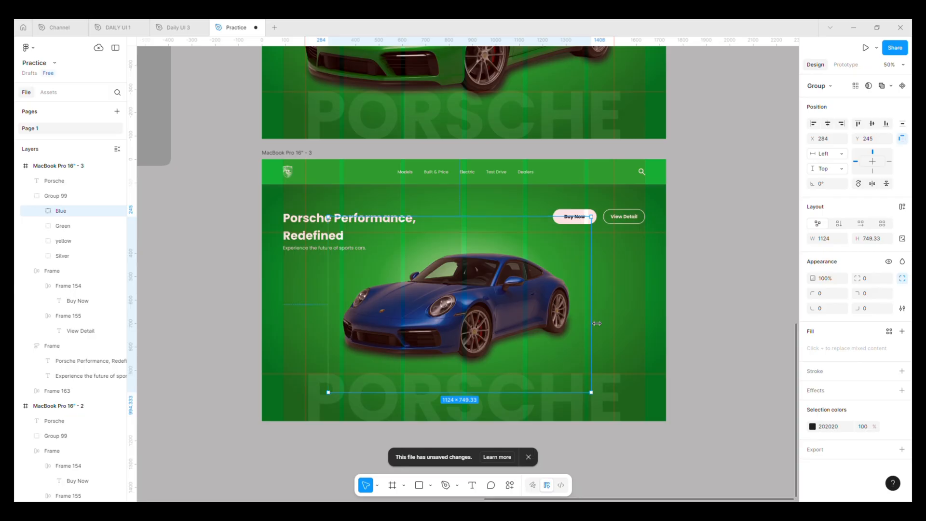
pyautogui.moveTo(594, 322); pyautogui.dragTo(647, 320)
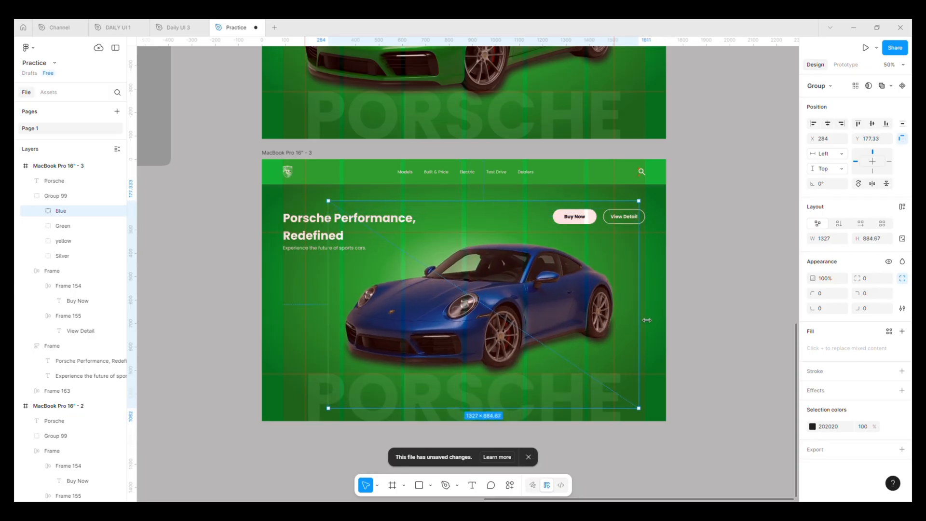
pyautogui.moveTo(337, 295); pyautogui.dragTo(294, 296)
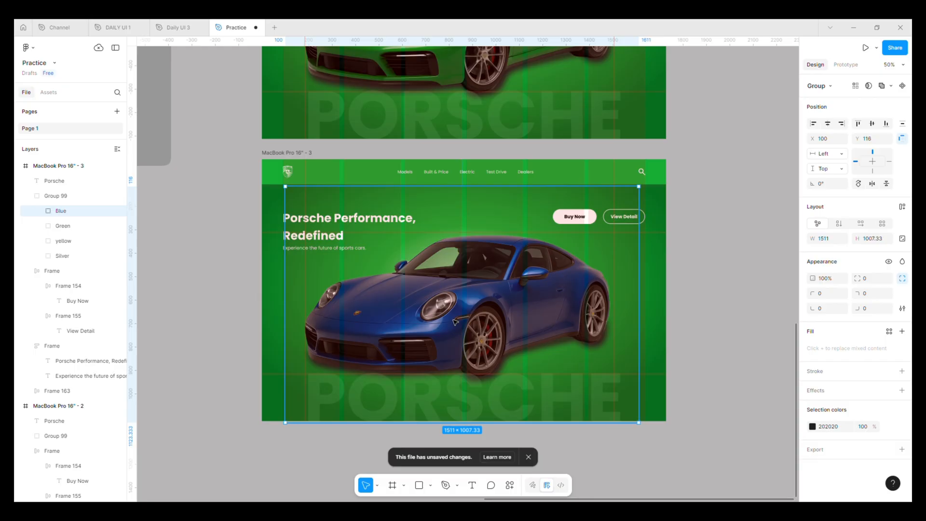
pyautogui.moveTo(455, 322); pyautogui.dragTo(456, 316)
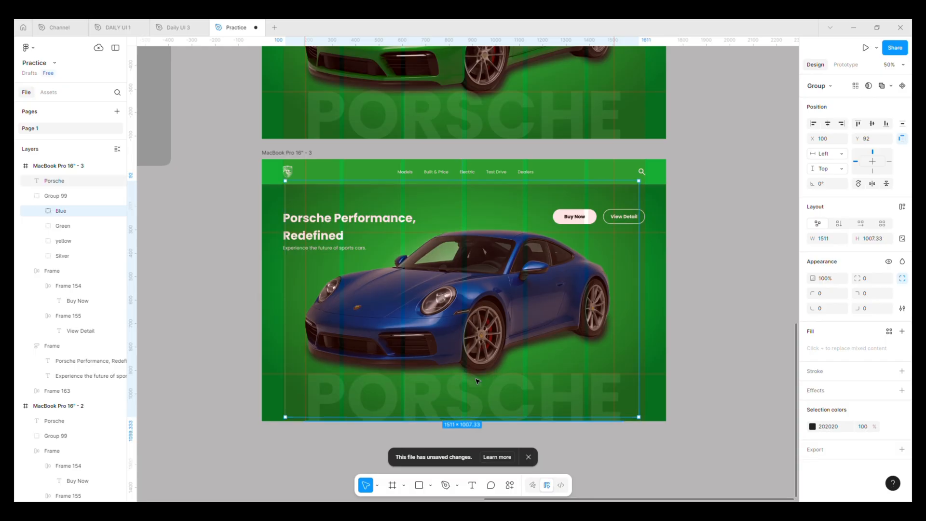
pyautogui.moveTo(502, 400); pyautogui.dragTo(503, 404)
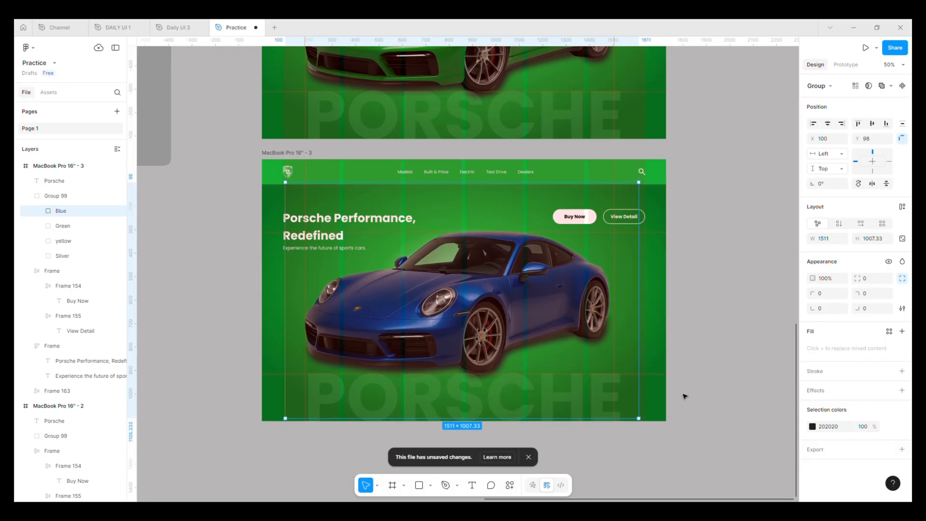
pyautogui.click(63, 226)
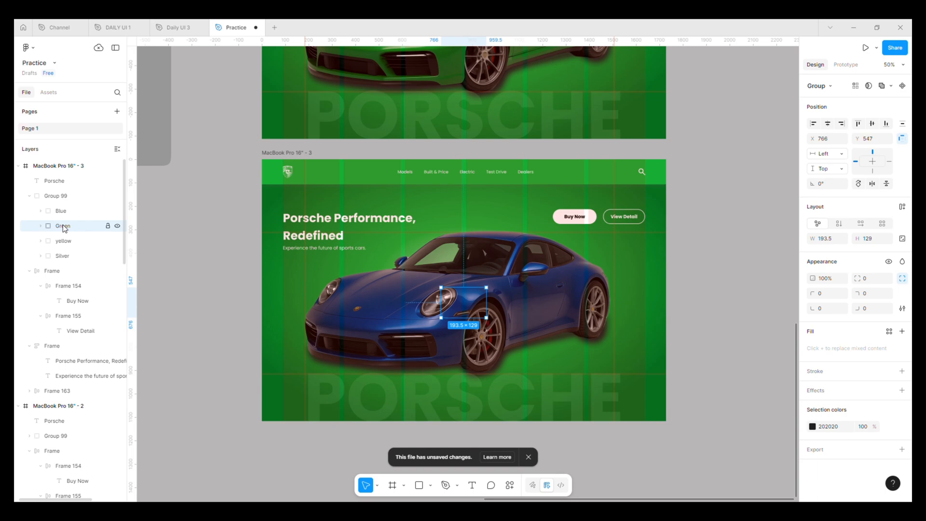
pyautogui.click(63, 241)
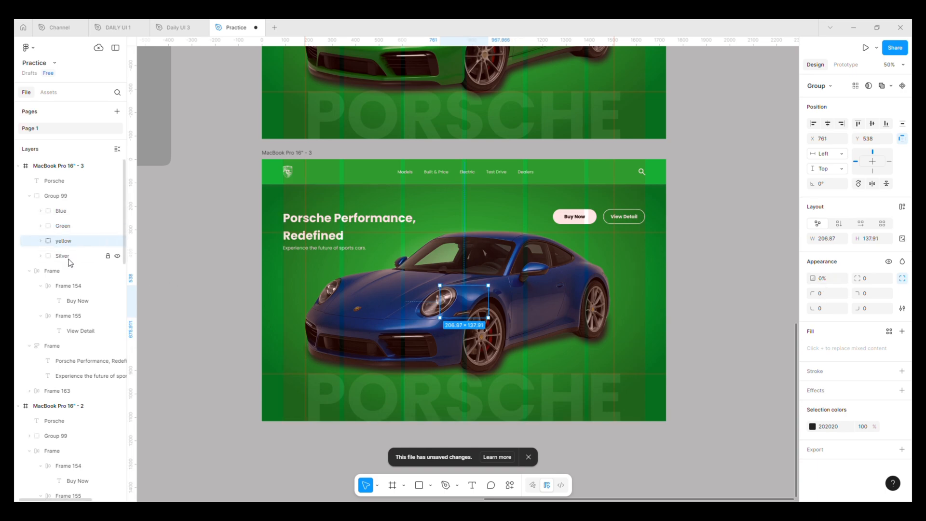
pyautogui.keyDown('shift'); pyautogui.click(62, 255); pyautogui.keyUp('shift')
pyautogui.click(713, 332)
# Copy the fill 064383 from the solid blue palette swatch and apply it to the third frame's navigation bar (Frame 163).
pyautogui.press('-')
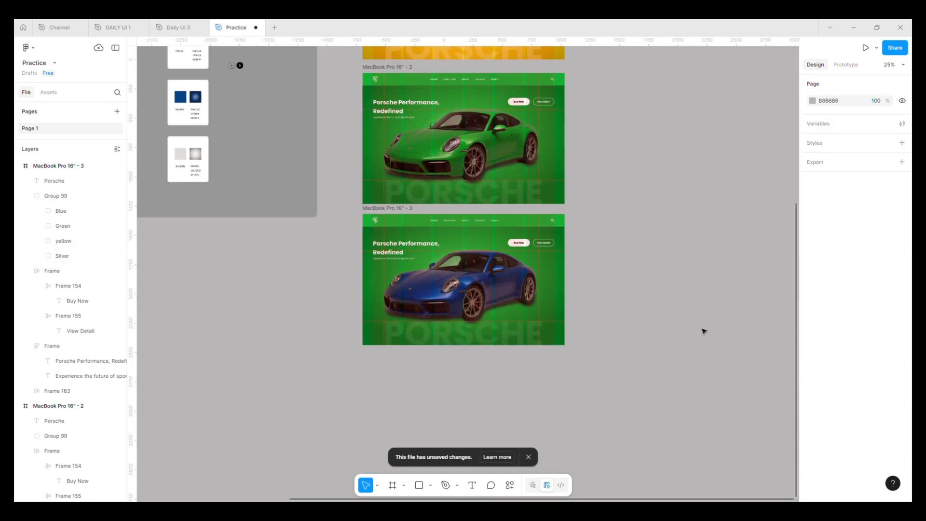
pyautogui.scroll(2, 703, 331)
pyautogui.hscroll(-2, 703, 331)
pyautogui.click(229, 146)
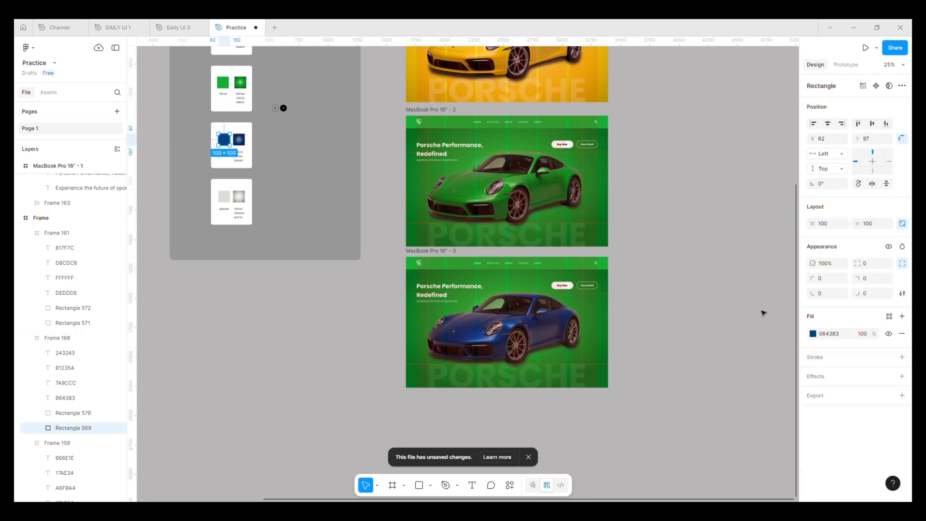
pyautogui.click(838, 334)
pyautogui.hotkey('ctrl', 'c')
pyautogui.press('Escape')
pyautogui.press('Escape')
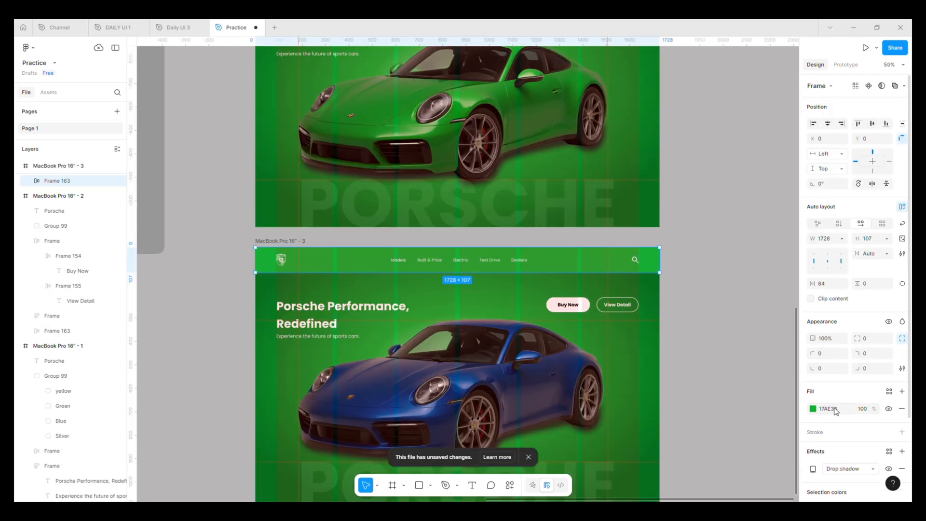
pyautogui.click(836, 409)
pyautogui.hotkey('ctrl', 'v')
pyautogui.click(755, 424)
# Copy the radial gradient fill (7A9CCC, 012354, 243243) from the second swatch on the blue palette card.
pyautogui.moveTo(414, 313); pyautogui.dragTo(704, 342)
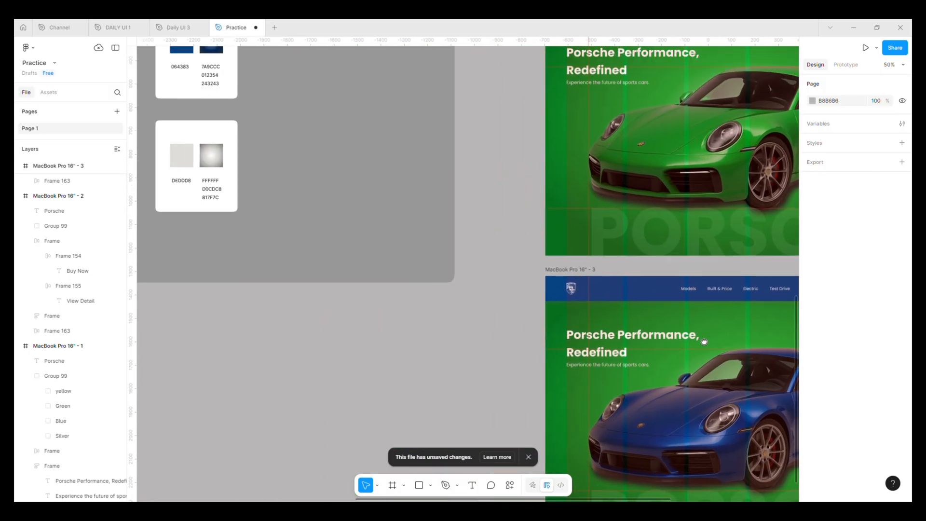
pyautogui.scroll(3, 705, 342)
pyautogui.click(266, 98)
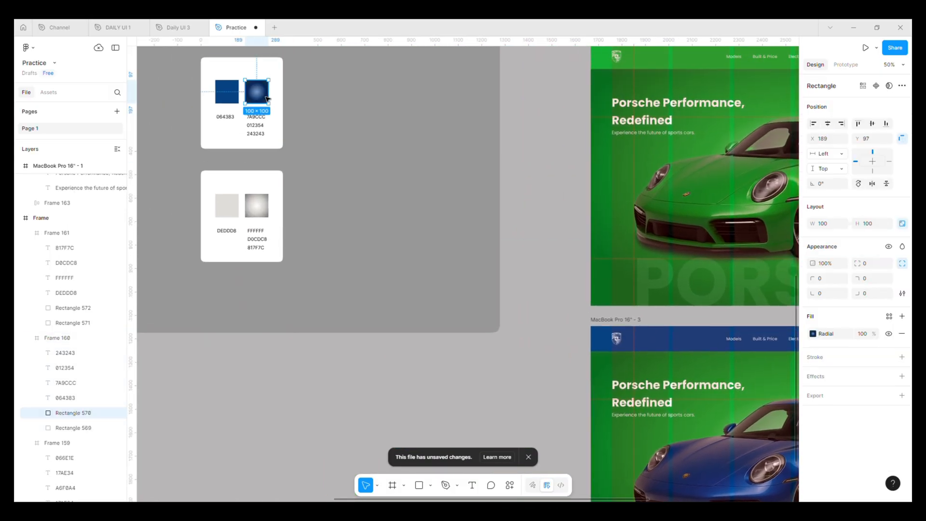
pyautogui.click(813, 334)
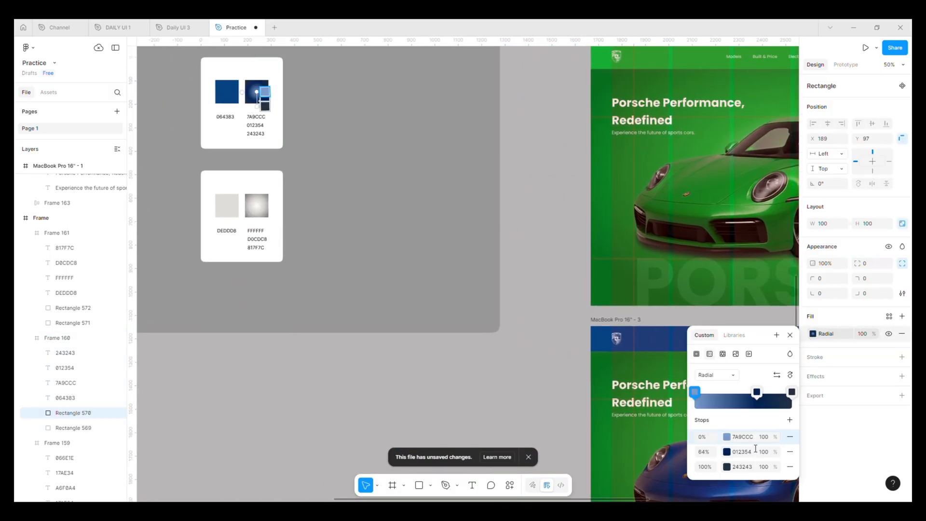
pyautogui.click(874, 343)
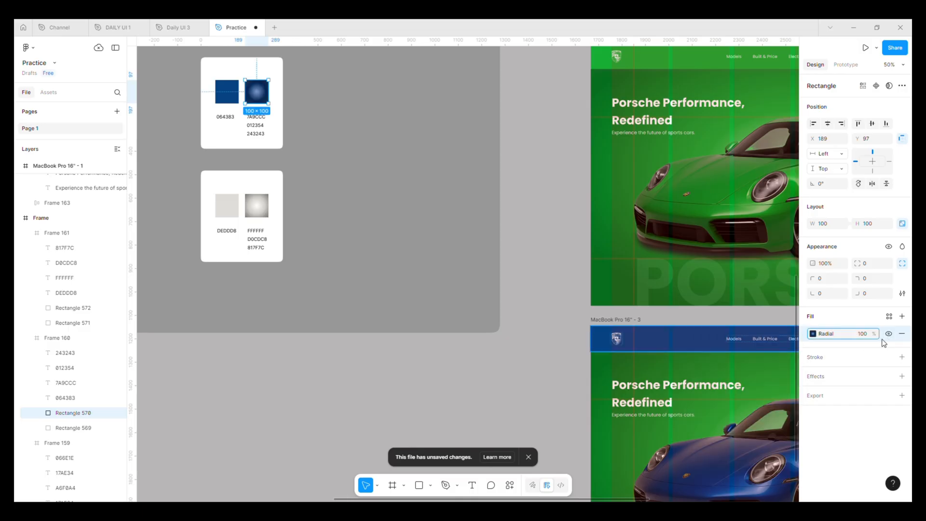
pyautogui.click(701, 394)
# Paste the copied blue radial gradient as the MacBook Pro 16" - 3 frame's fill and remove its green radial fill.
pyautogui.moveTo(724, 400); pyautogui.dragTo(468, 219)
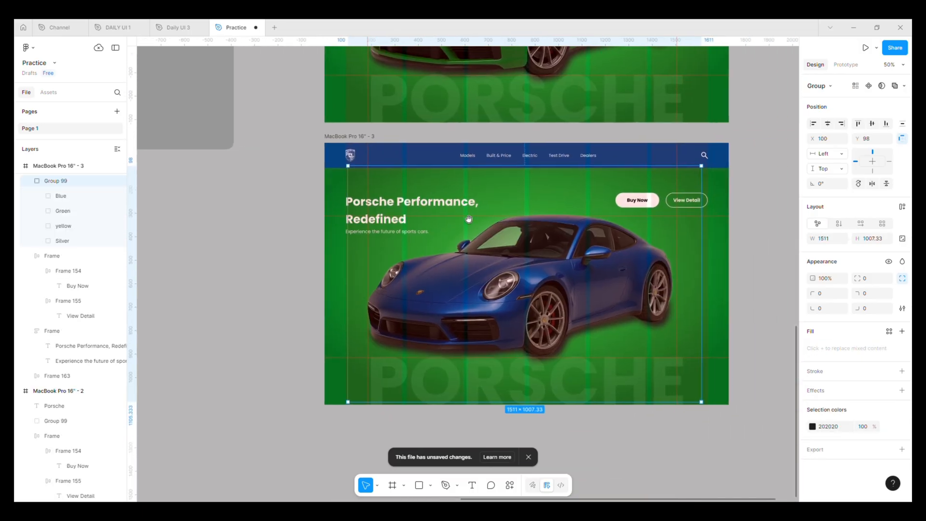
pyautogui.click(355, 137)
pyautogui.click(889, 350)
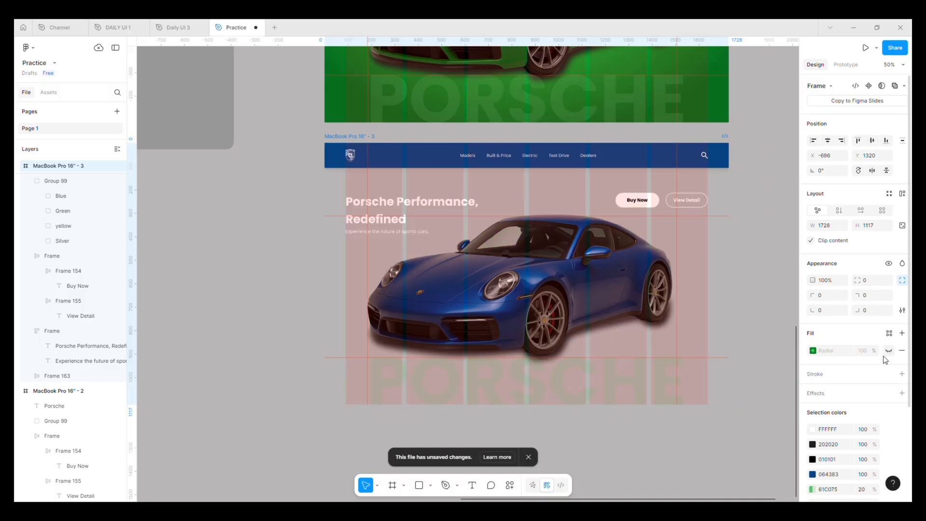
pyautogui.click(888, 351)
pyautogui.hotkey('ctrl', 'v')
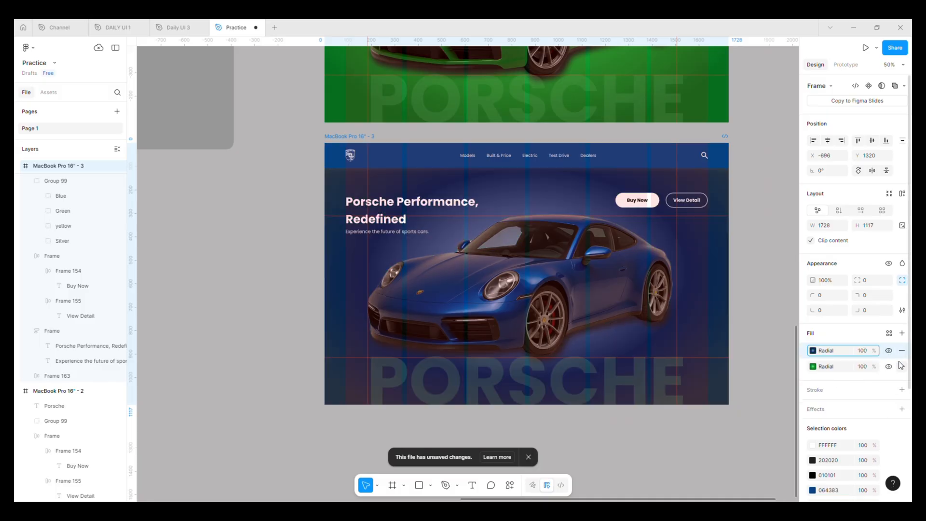
pyautogui.click(903, 366)
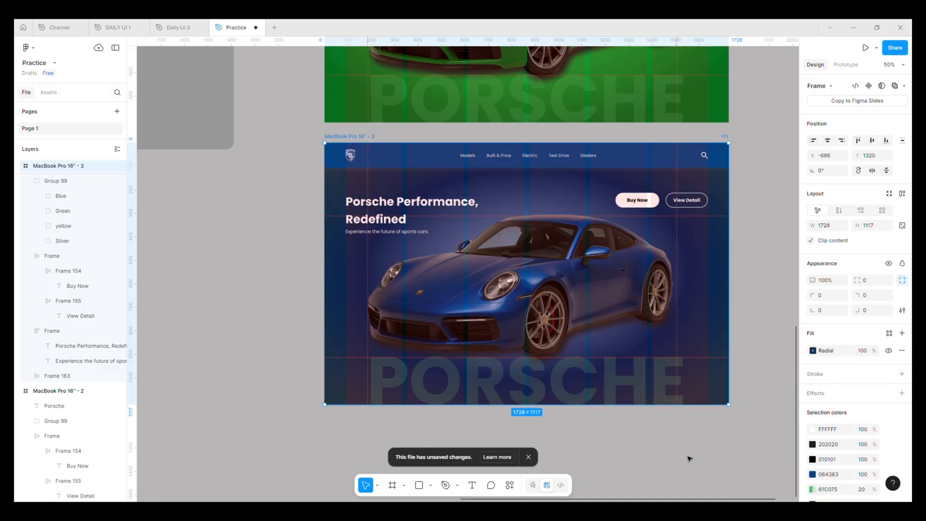
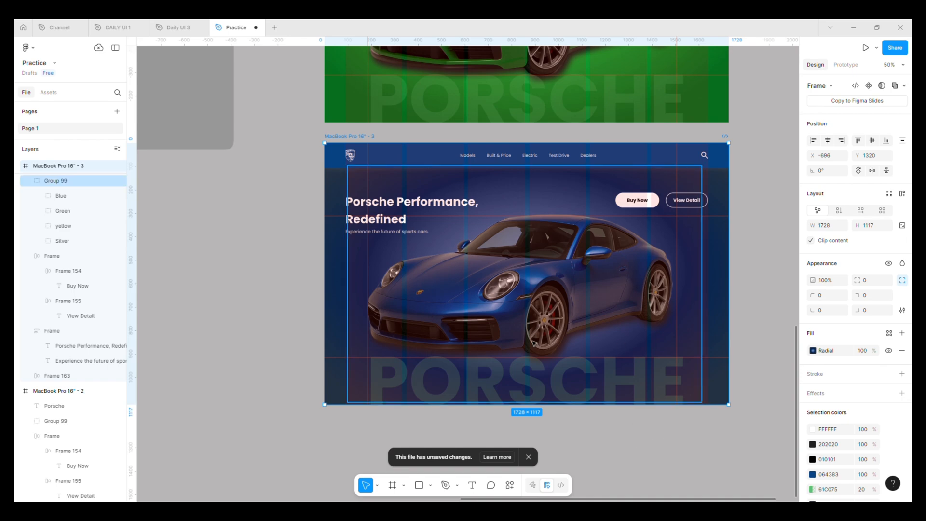
pyautogui.click(601, 425)
pyautogui.press('-')
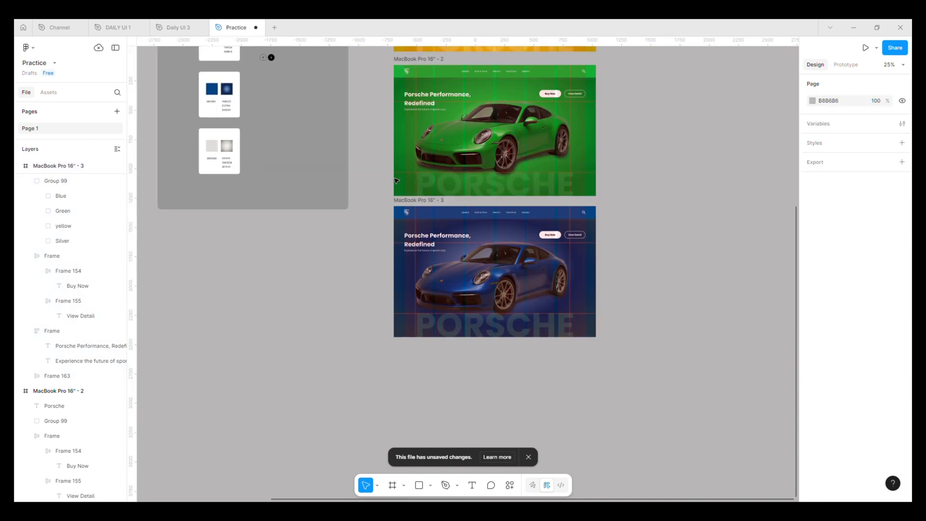
# Hide the 6-column layout guides on the MacBook Pro 16" - 3 and MacBook Pro 16" - 2 frames.
pyautogui.click(419, 200)
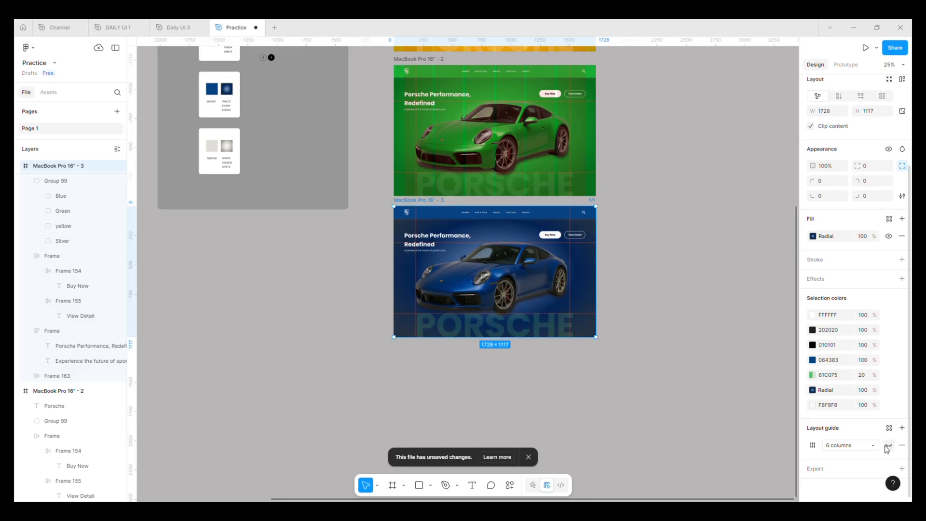
pyautogui.click(417, 59)
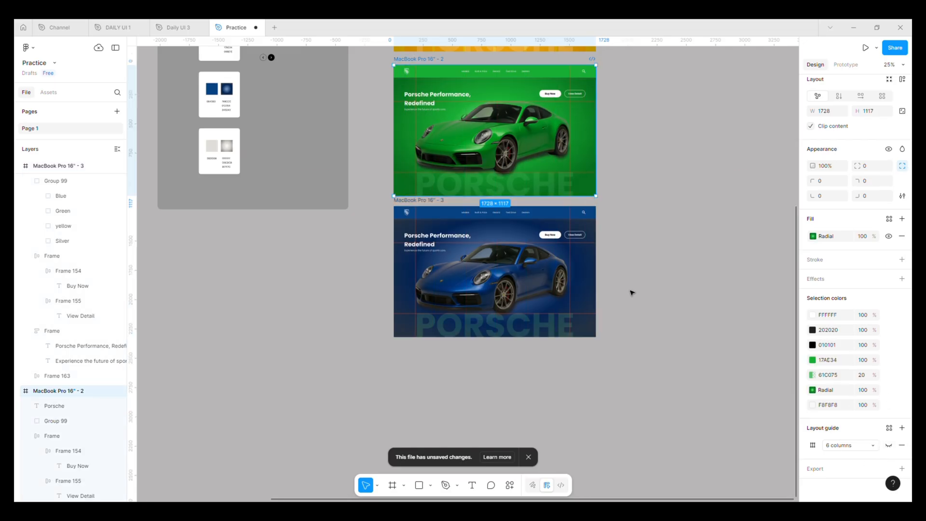
# Recolor the large Porsche text in the blue frame to 476594 at 20% fill opacity.
pyautogui.click(569, 328)
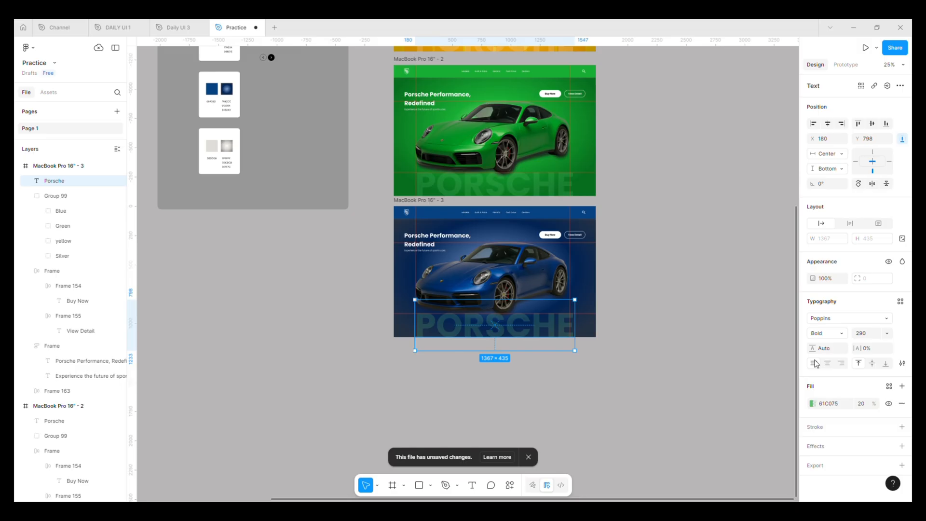
pyautogui.click(812, 403)
pyautogui.click(701, 398)
pyautogui.click(511, 263)
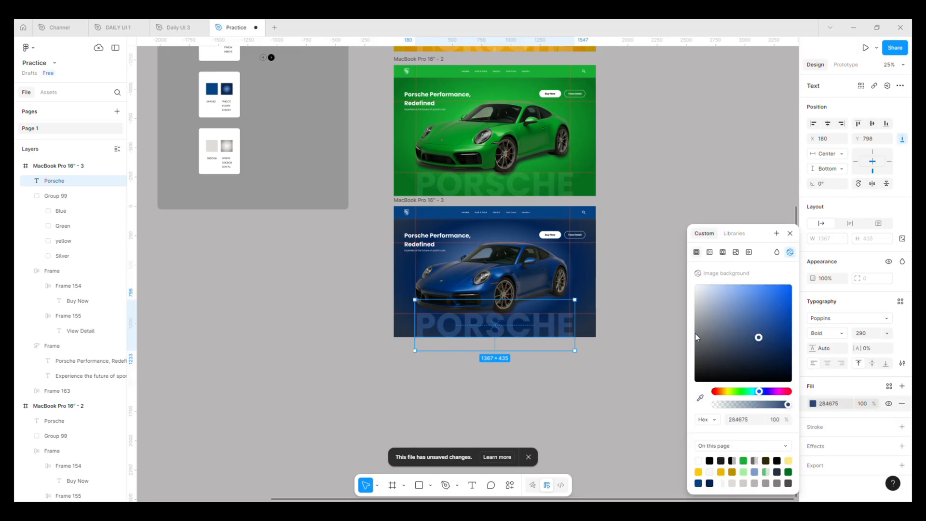
pyautogui.moveTo(763, 347); pyautogui.dragTo(745, 329)
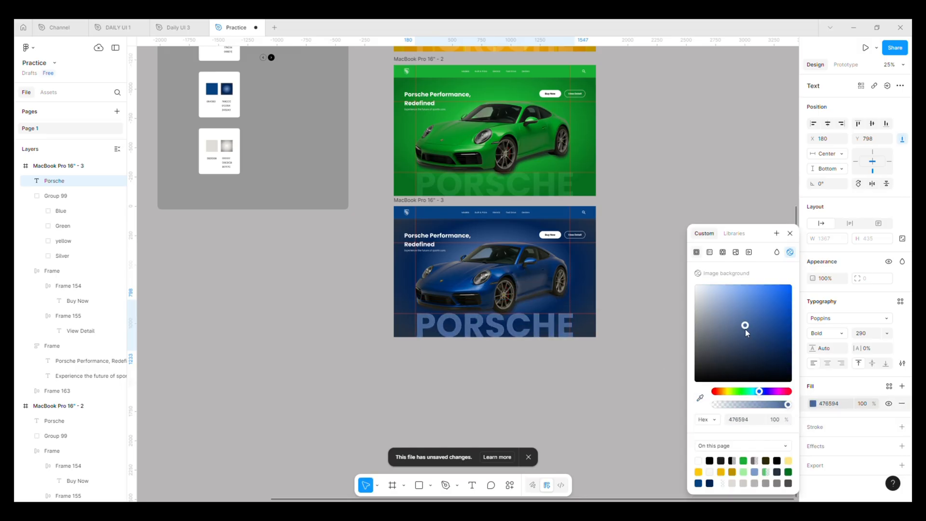
pyautogui.click(863, 404)
pyautogui.write('20')
pyautogui.press('Return')
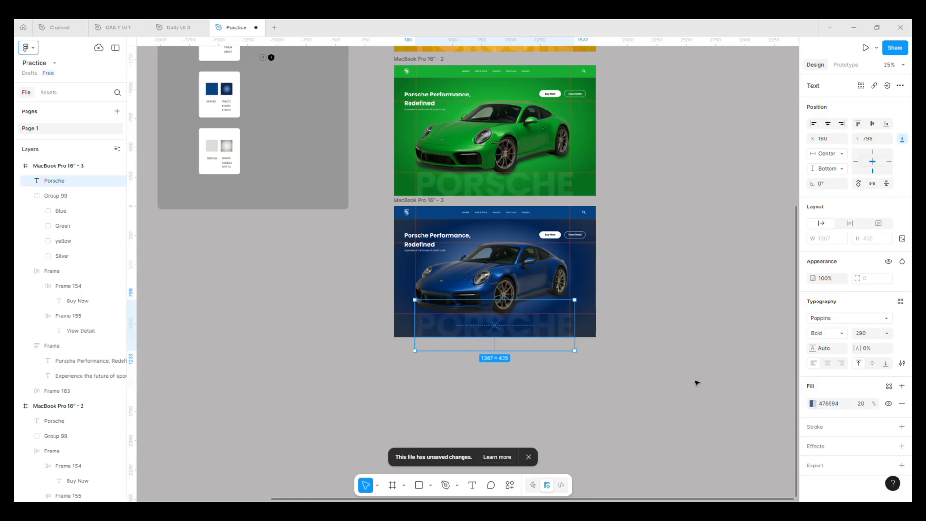
pyautogui.click(697, 383)
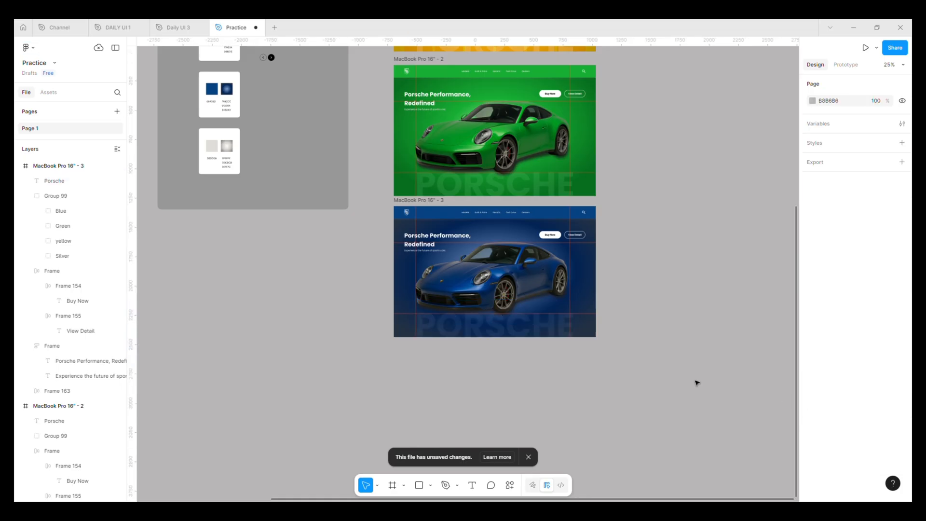
# Examine the blue frame's hero car and the opacity of the hidden car groups inside Group 99.
pyautogui.click(536, 336)
pyautogui.click(662, 338)
pyautogui.click(588, 257)
pyautogui.hscroll(-3, 614, 262)
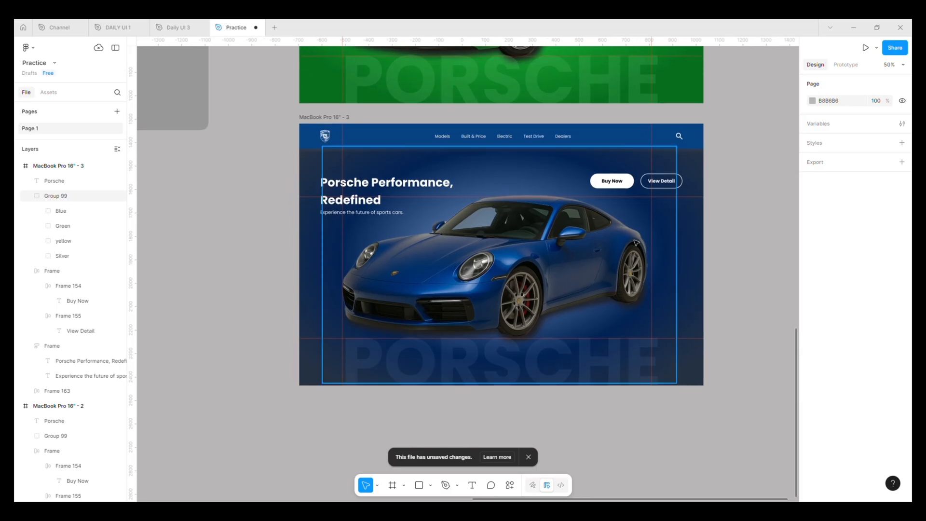
pyautogui.click(589, 259)
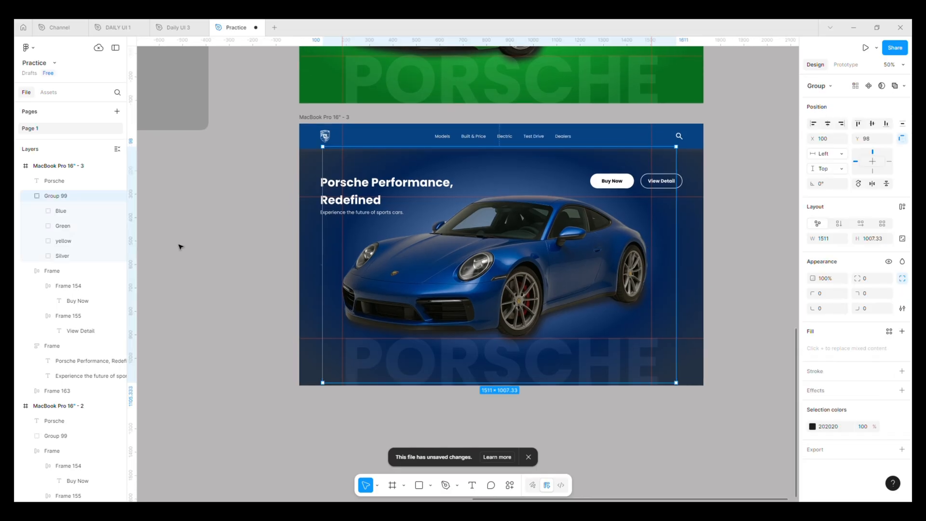
pyautogui.click(271, 266)
pyautogui.press('-')
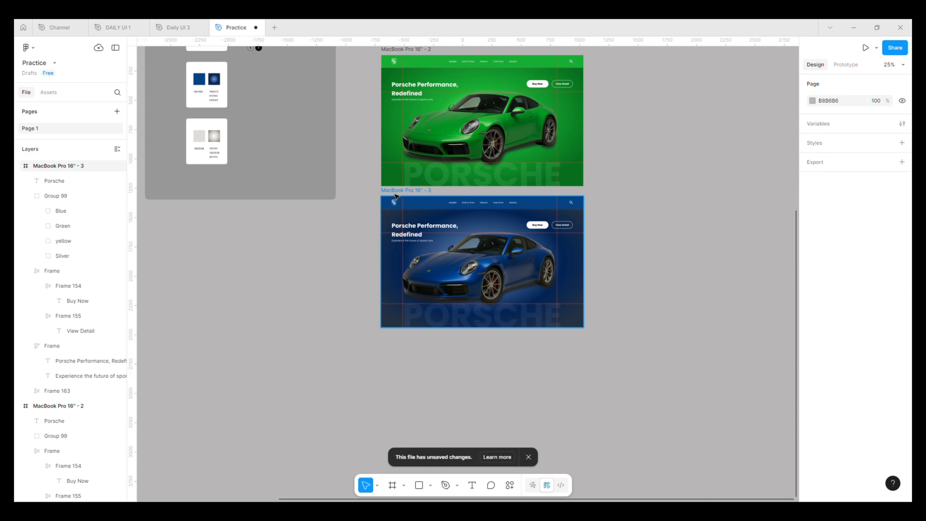
pyautogui.click(397, 196)
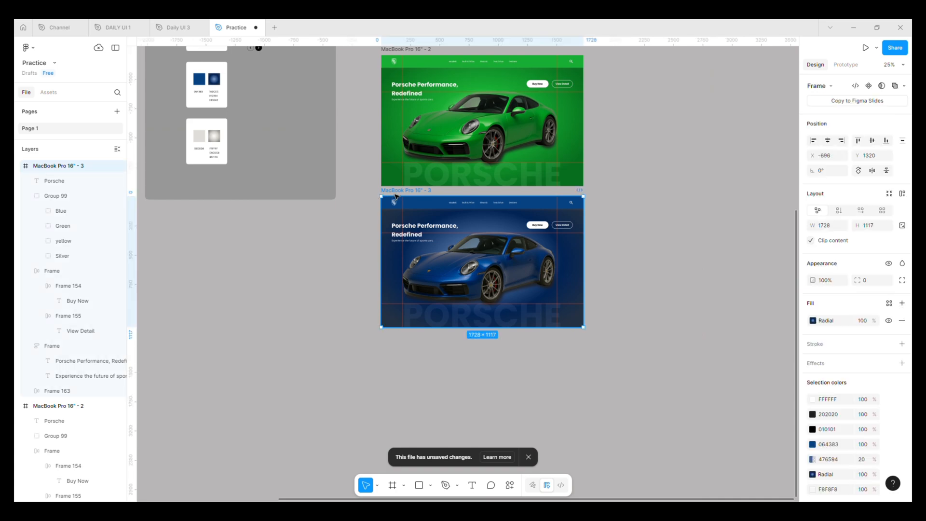
pyautogui.click(57, 213)
pyautogui.click(104, 230)
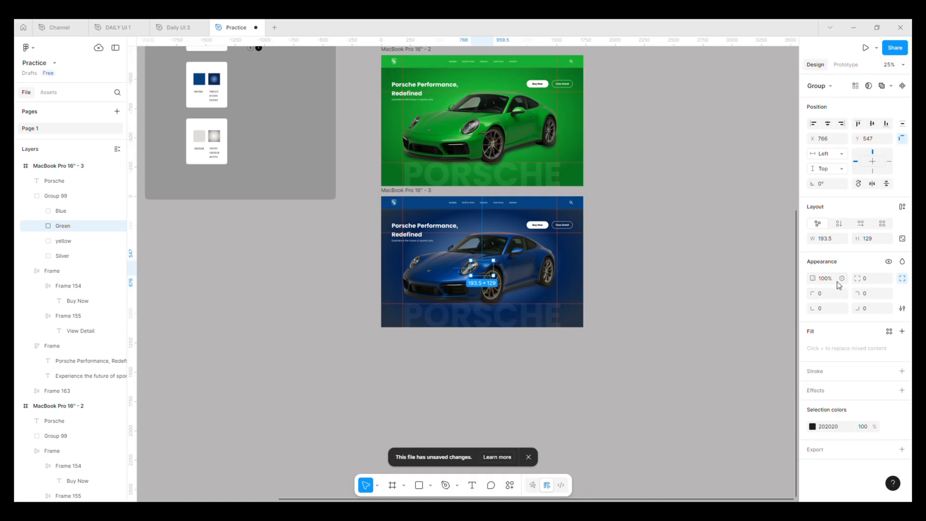
pyautogui.click(91, 241)
pyautogui.click(79, 257)
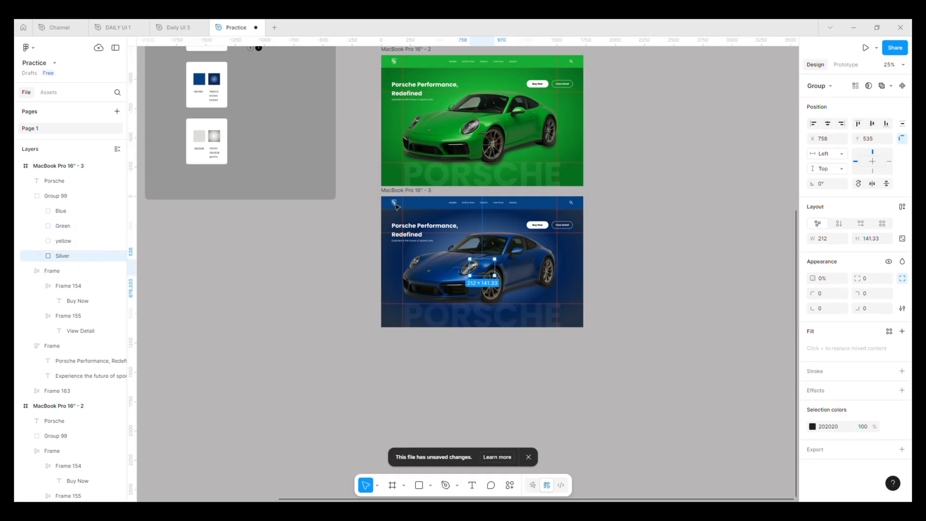
# Duplicate the MacBook Pro 16" - 3 frame directly below the original at X -696, Y 2552.
pyautogui.click(409, 196)
pyautogui.moveTo(408, 198); pyautogui.dragTo(407, 329)
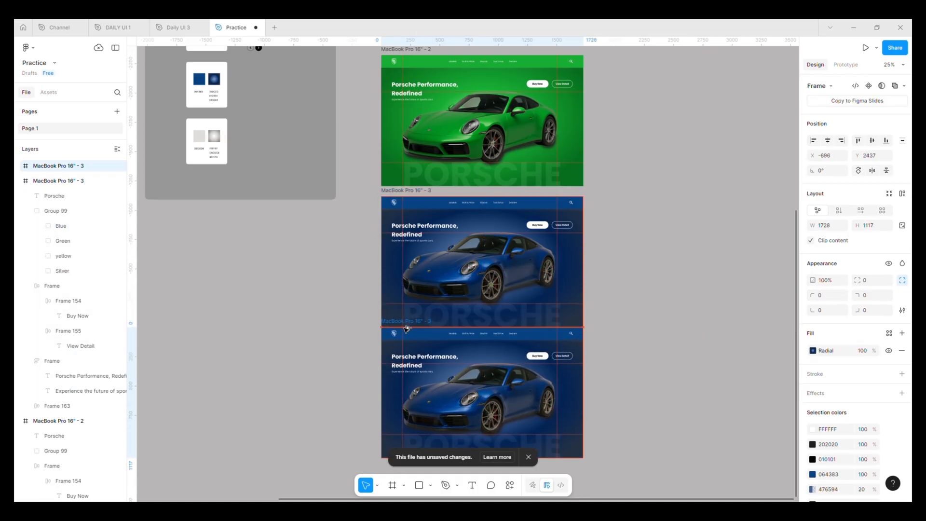
pyautogui.scroll(-3, 496, 380)
pyautogui.scroll(3, 501, 275)
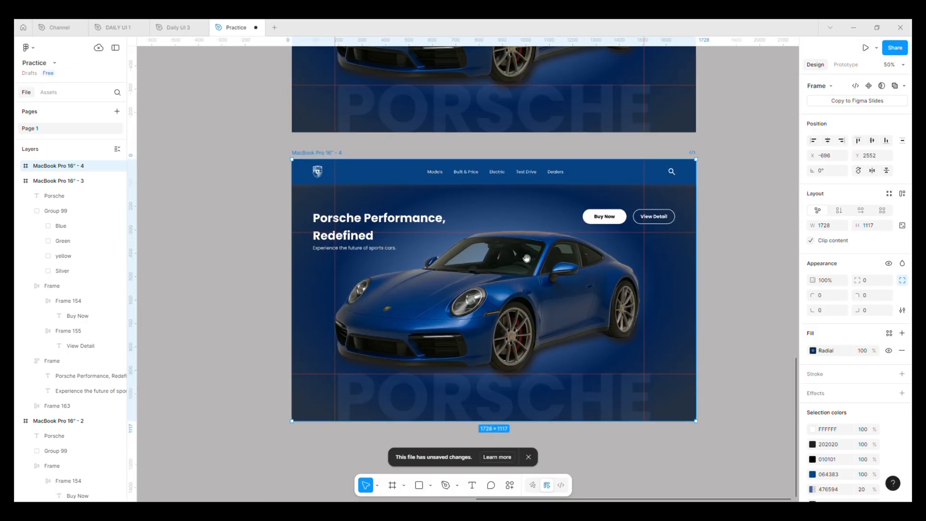
# Collapse the layer trees of the MacBook Pro 16" - 3, - 2 and - 1 frames.
pyautogui.click(18, 181)
pyautogui.click(18, 196)
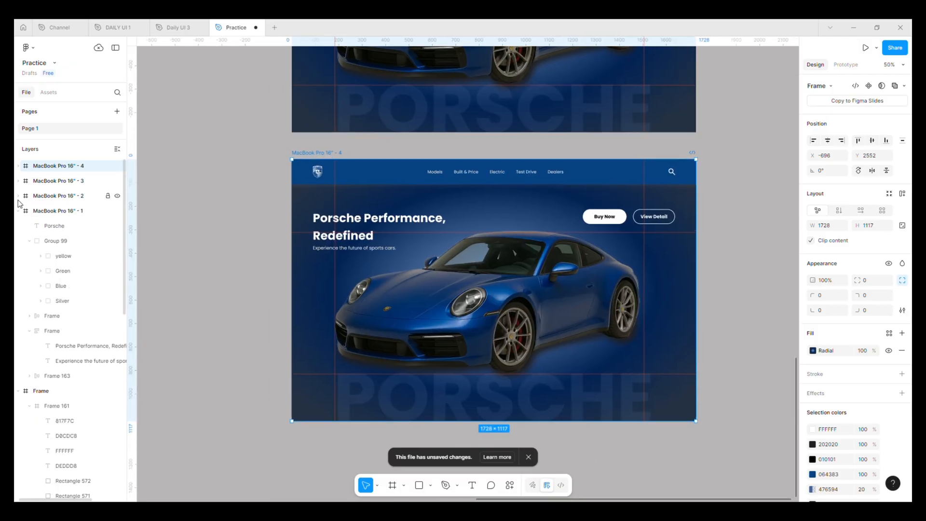
pyautogui.click(18, 211)
# Shrink the Blue car group in the fourth frame to about 216 × 144 at about X 761, Y 532.
pyautogui.click(454, 291)
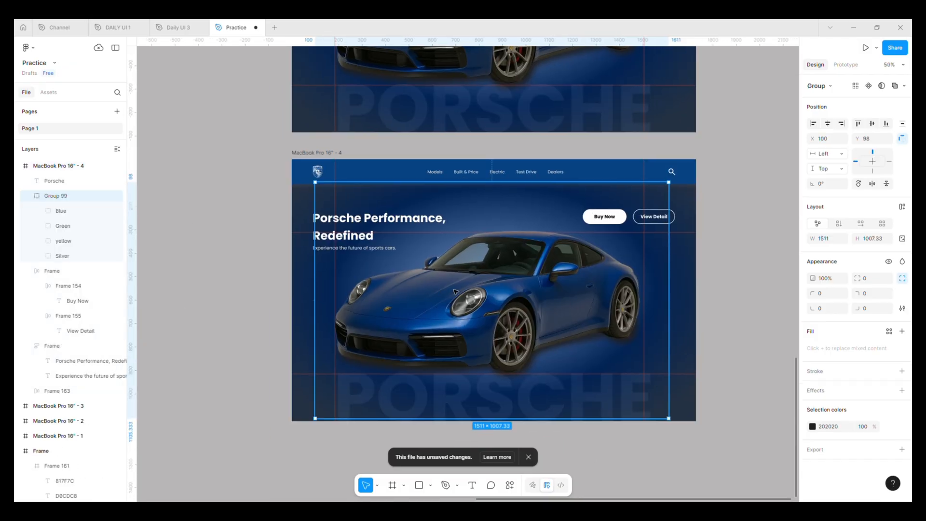
pyautogui.click(59, 210)
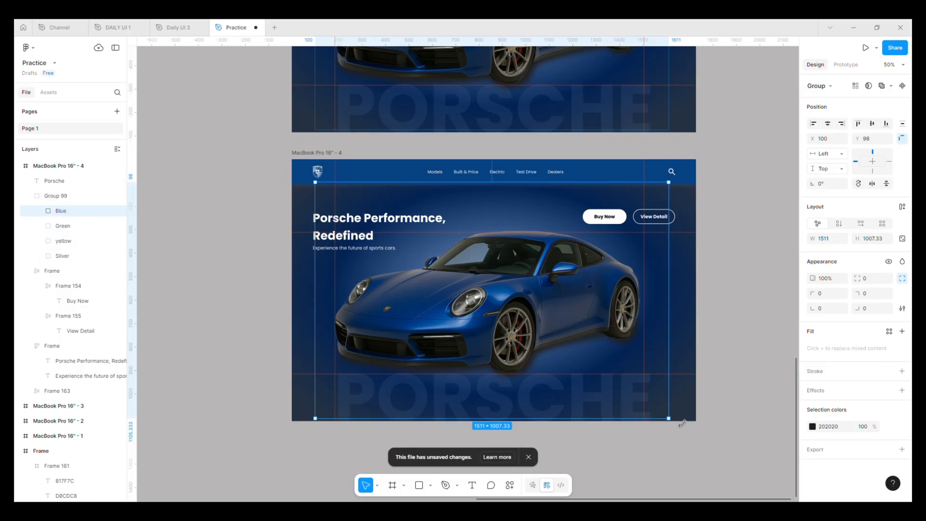
pyautogui.moveTo(677, 426); pyautogui.dragTo(503, 302)
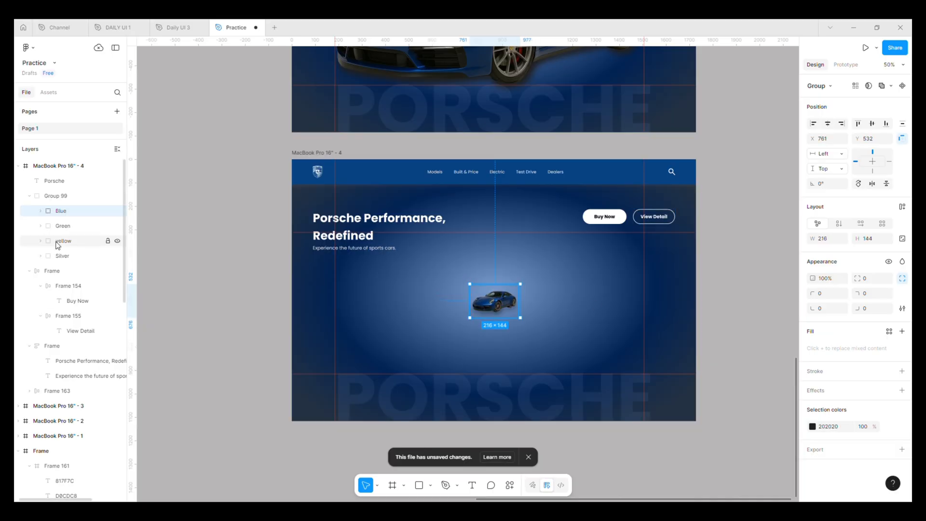
# Set the opacity of the Green car group in the fourth frame to 0%.
pyautogui.click(66, 227)
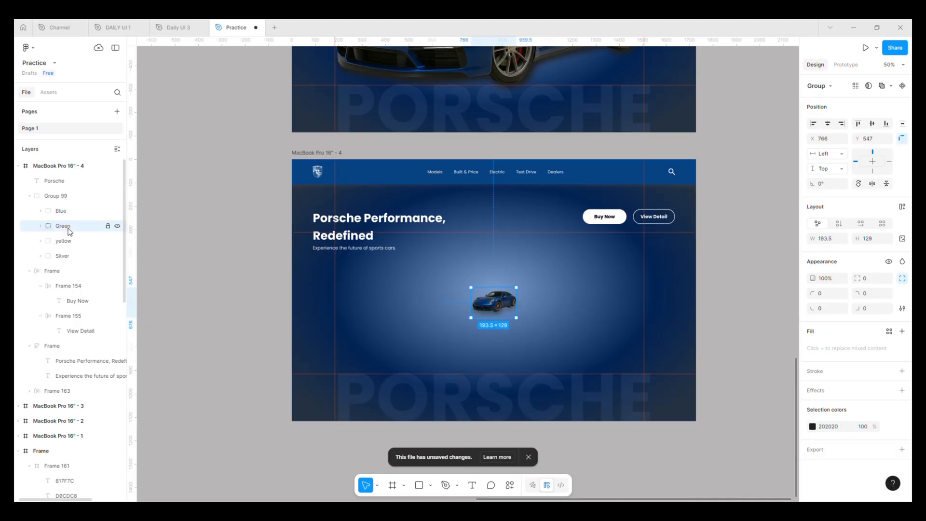
pyautogui.click(826, 279)
pyautogui.write('0')
pyautogui.press('Return')
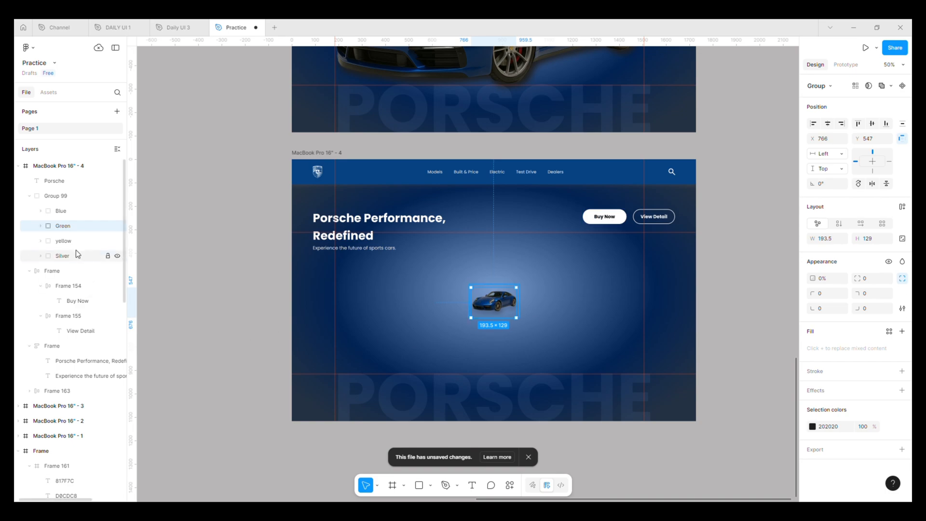
# Move the Silver car group to the front of Group 99 and set its opacity to 100%.
pyautogui.moveTo(76, 250); pyautogui.dragTo(81, 206)
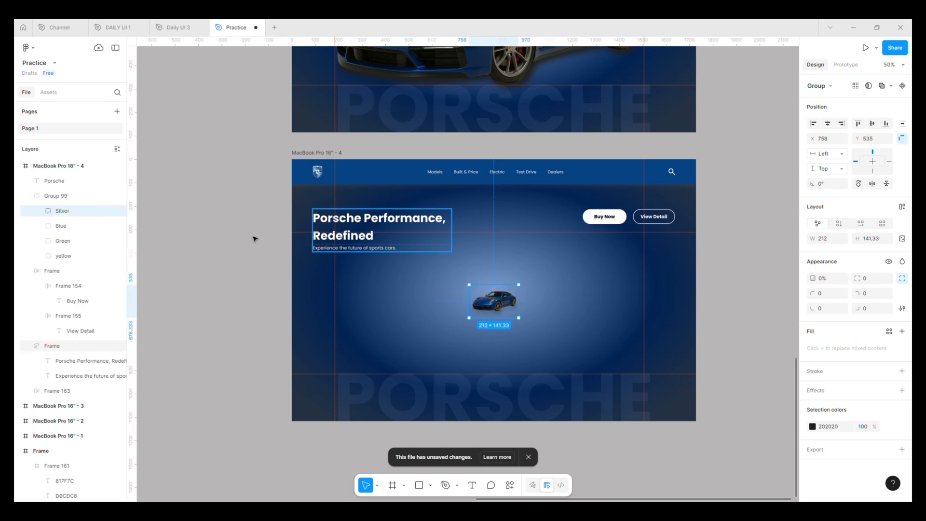
pyautogui.click(824, 280)
pyautogui.write('10')
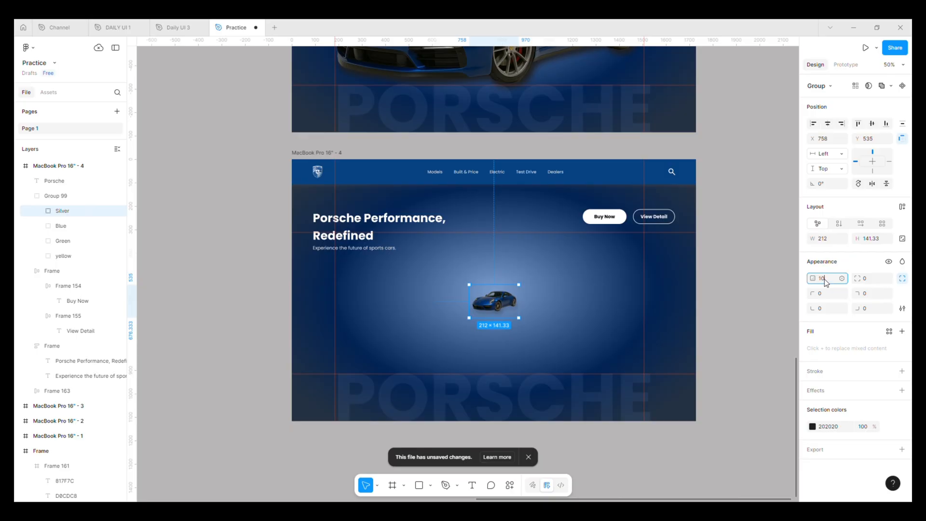
pyautogui.write('0')
pyautogui.press('Return')
# Scale the Silver car group to about 1472 × 981 and place it at about X 108, Y 115 as the hero car.
pyautogui.moveTo(528, 306); pyautogui.dragTo(662, 306)
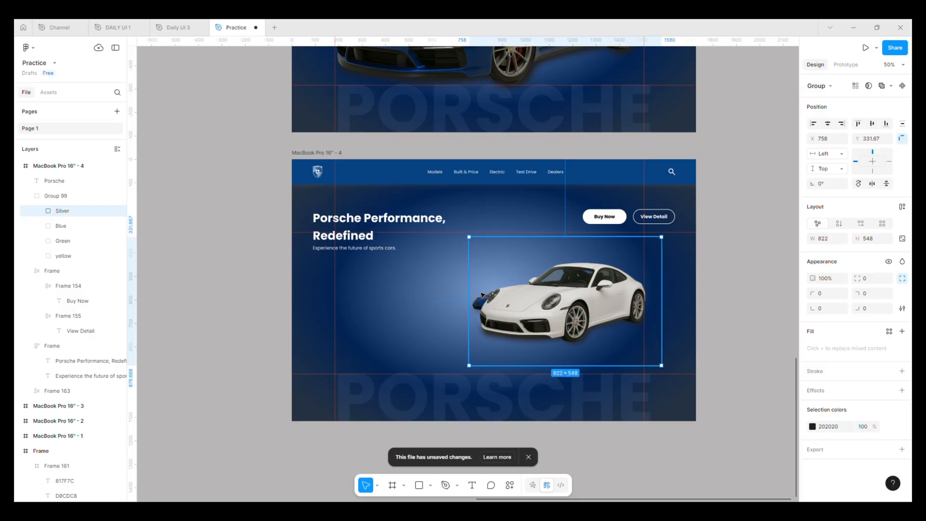
pyautogui.moveTo(470, 261); pyautogui.dragTo(325, 254)
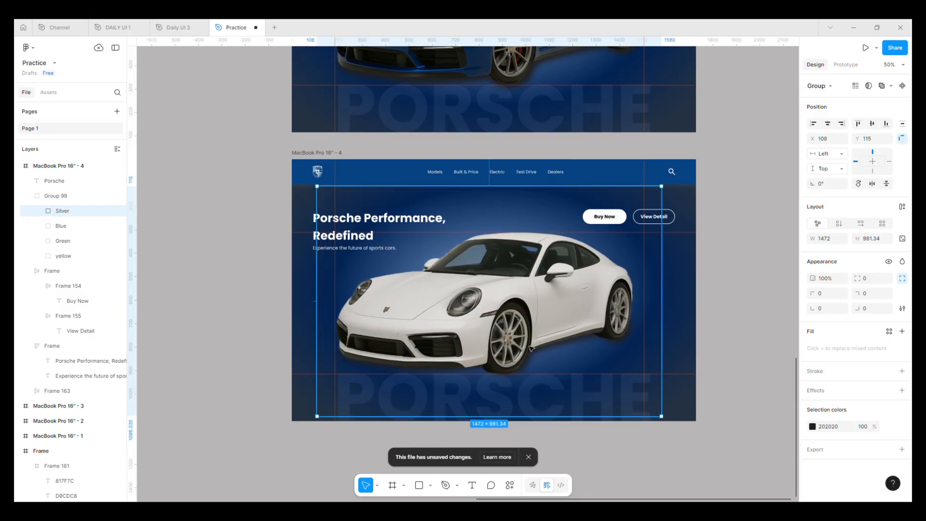
pyautogui.click(712, 367)
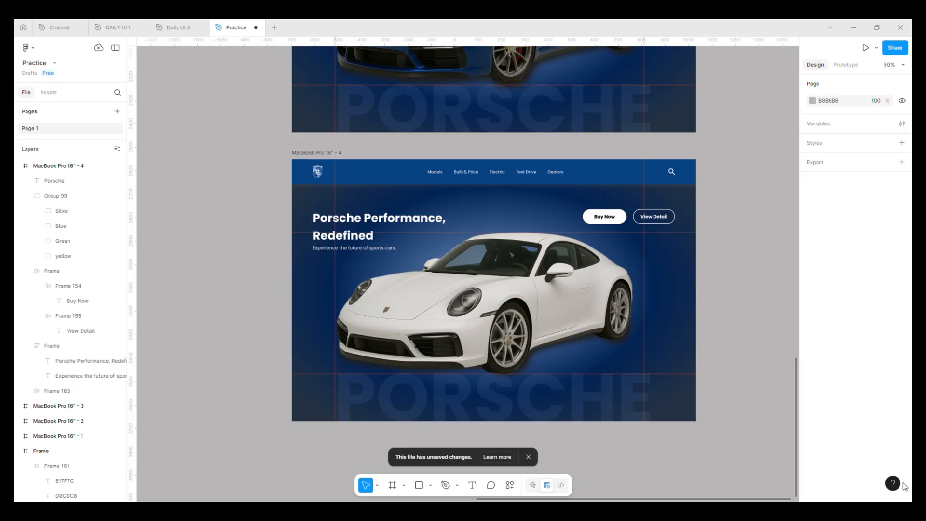
# Check the opacity of the Silver, Blue, Green and yellow car groups in the fourth frame.
pyautogui.click(57, 211)
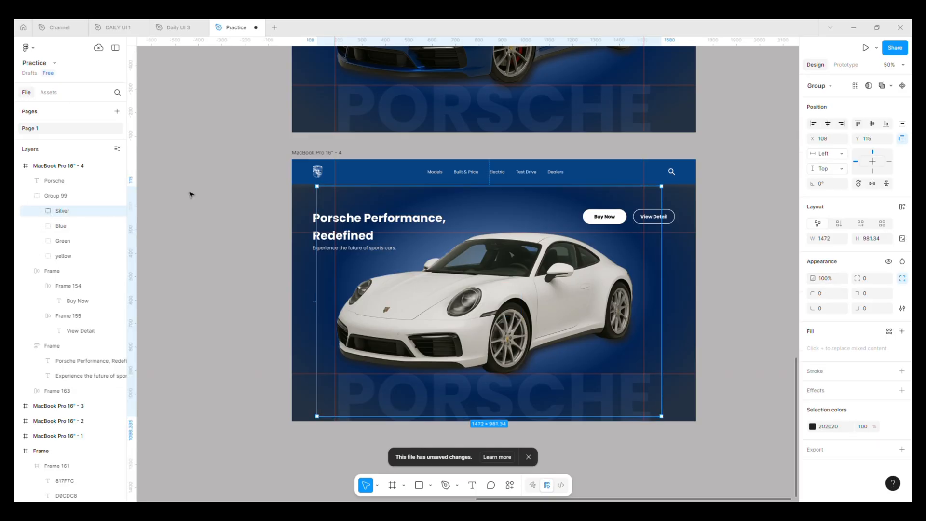
pyautogui.press('Tab')
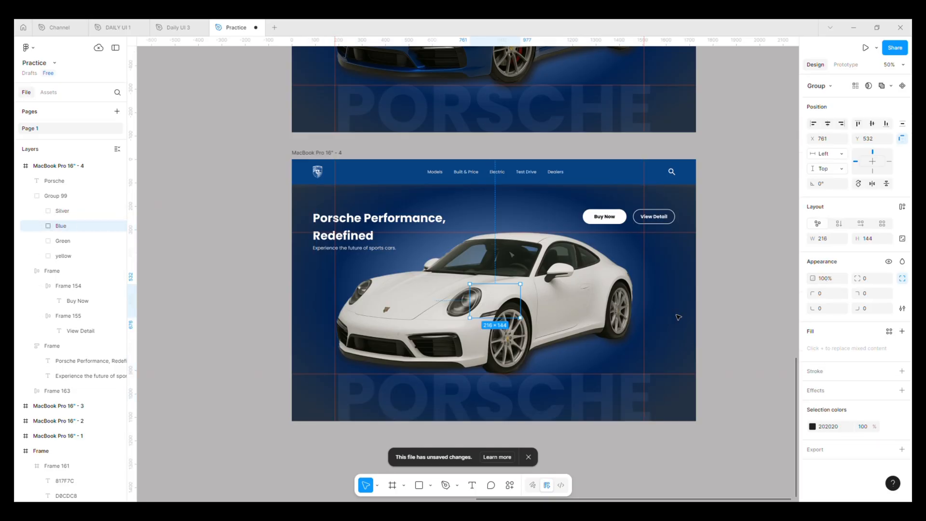
pyautogui.click(75, 243)
pyautogui.keyDown('shift'); pyautogui.click(76, 254); pyautogui.keyUp('shift')
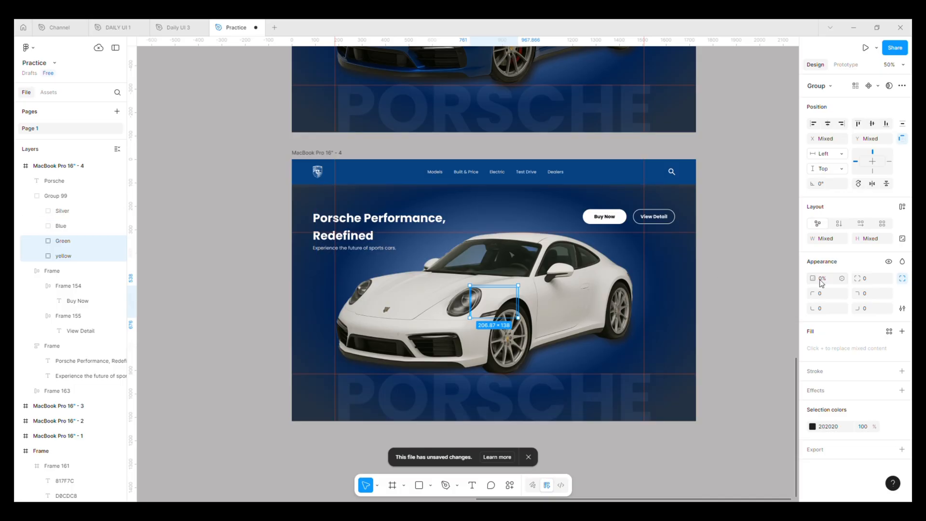
pyautogui.click(745, 321)
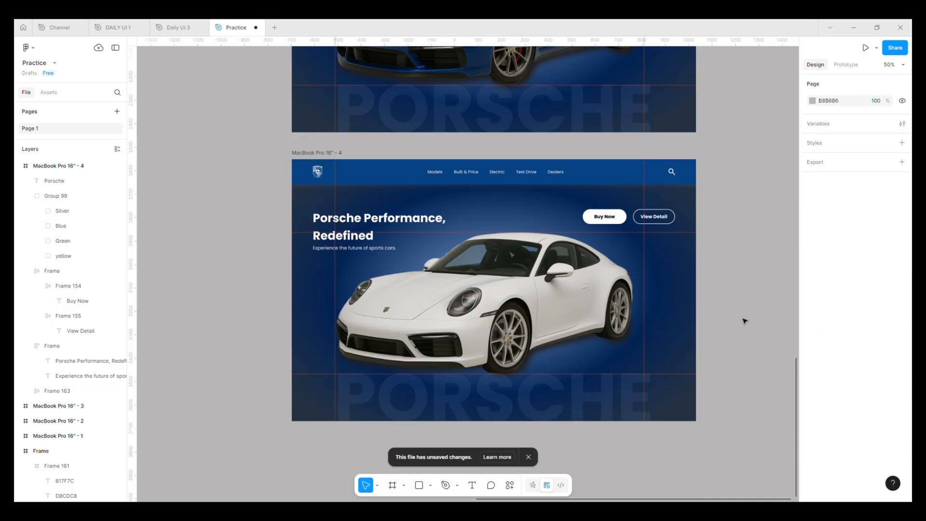
# Copy the fill DEDDD8 from the solid silver palette swatch and return to the fourth frame.
pyautogui.press('-')
pyautogui.scroll(3, 619, 251)
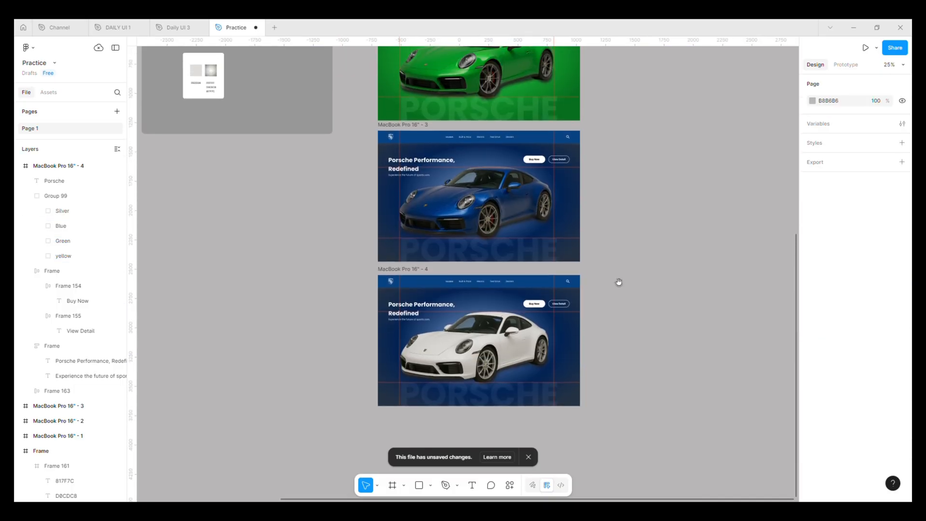
pyautogui.scroll(6, 309, 183)
pyautogui.hscroll(-2, 309, 182)
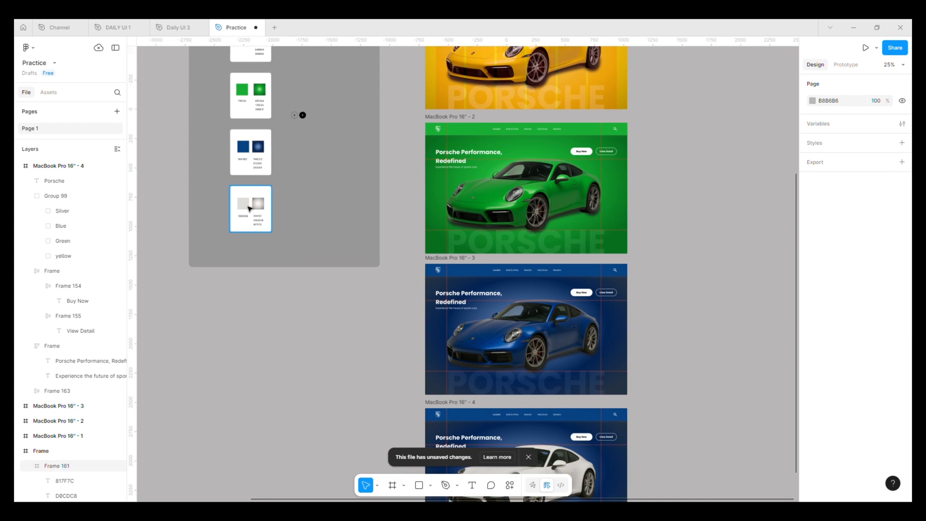
pyautogui.click(248, 207)
pyautogui.scroll(3, 247, 209)
pyautogui.click(247, 208)
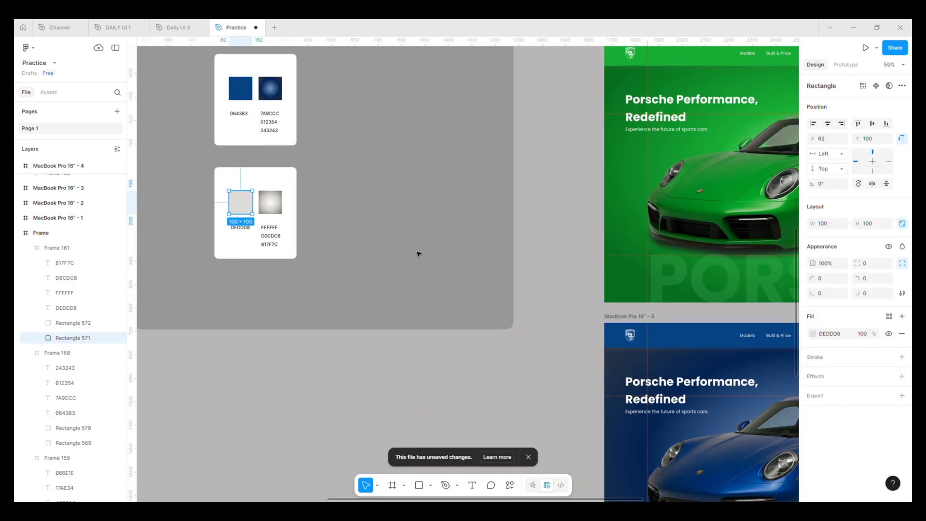
pyautogui.click(842, 336)
pyautogui.click(515, 315)
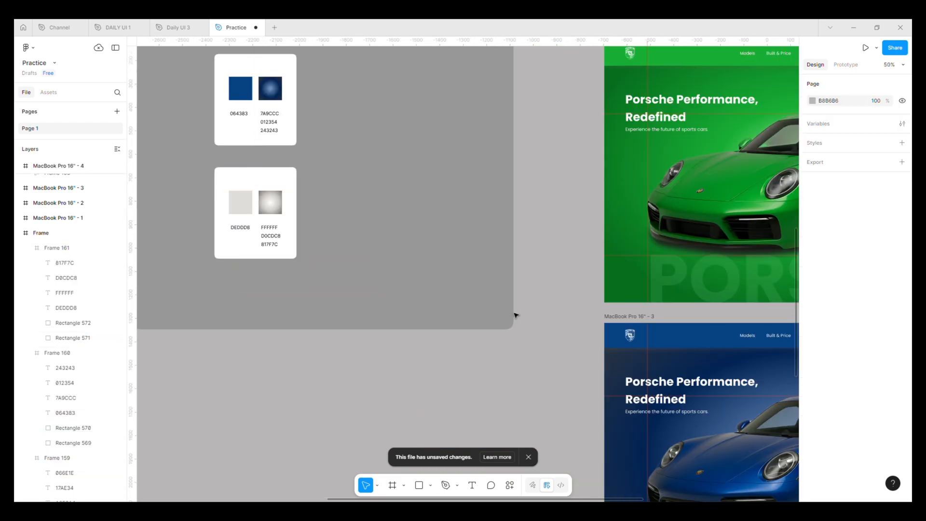
pyautogui.hotkey('ctrl', '-')
pyautogui.scroll(-5, 540, 290)
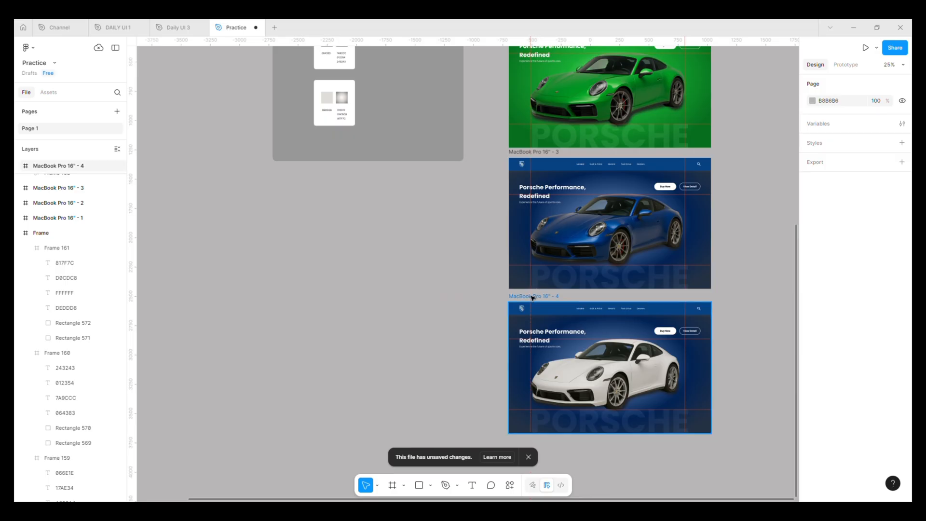
# Set the fill of the navigation bar in the fourth MacBook Pro frame to DEDDD8.
pyautogui.click(534, 296)
pyautogui.click(814, 351)
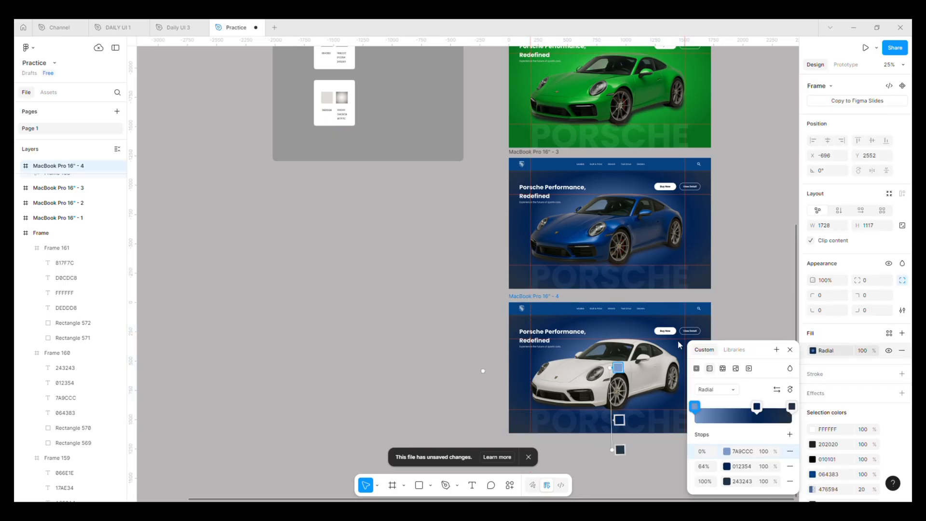
pyautogui.click(557, 315)
pyautogui.click(557, 314)
pyautogui.click(842, 409)
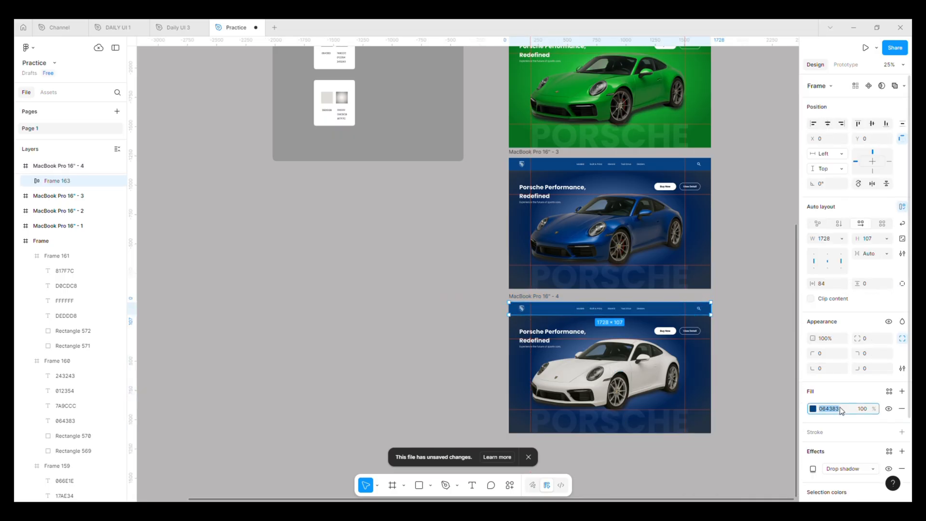
pyautogui.press('Return')
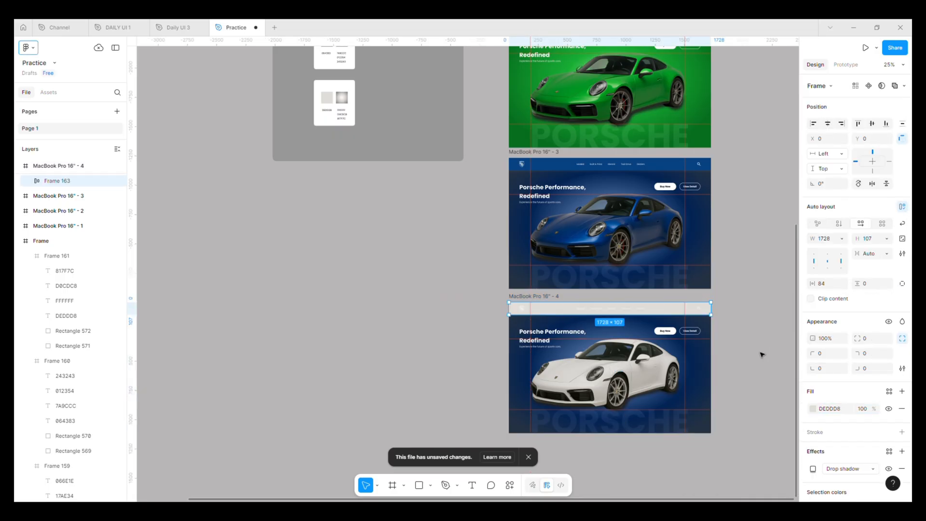
# Copy the radial gradient fill from the silver palette's gradient swatch and apply it as the background of the MacBook Pro 16" - 4 frame.
pyautogui.click(341, 109)
pyautogui.scroll(3, 340, 110)
pyautogui.click(348, 99)
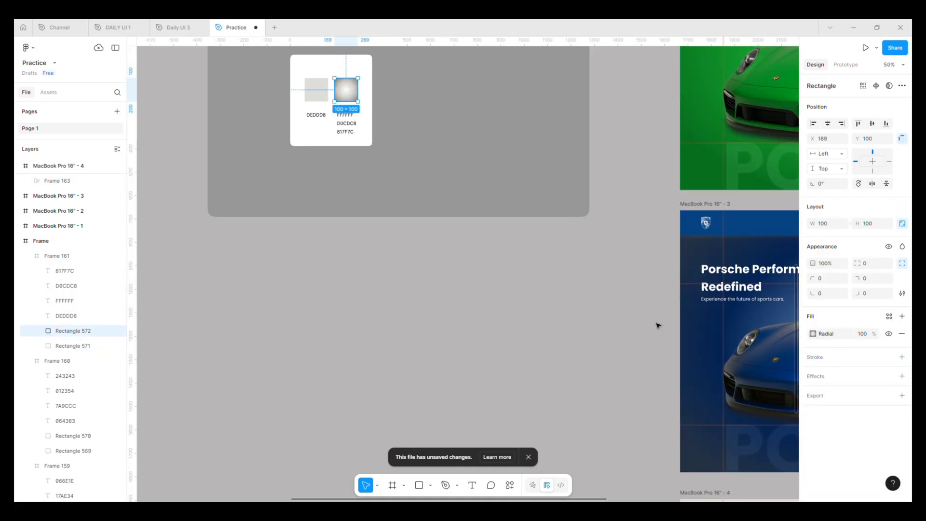
pyautogui.click(811, 336)
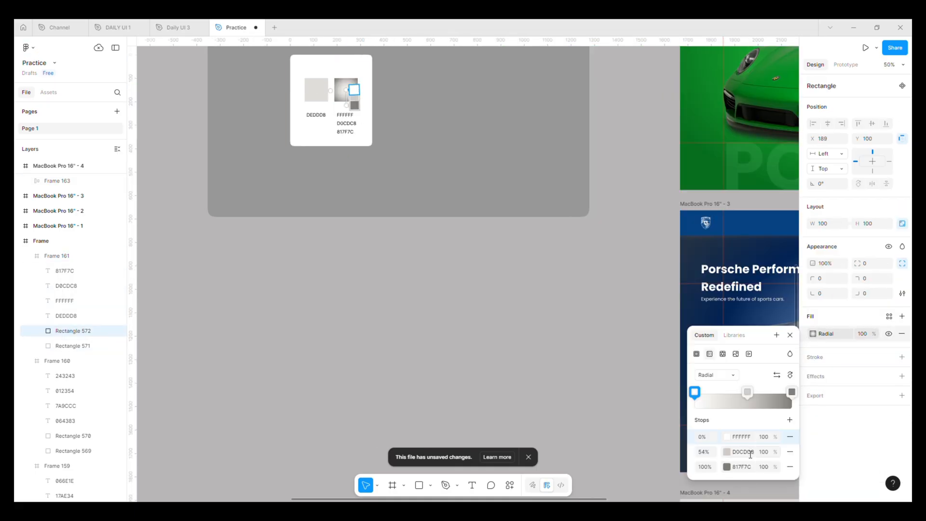
pyautogui.click(886, 344)
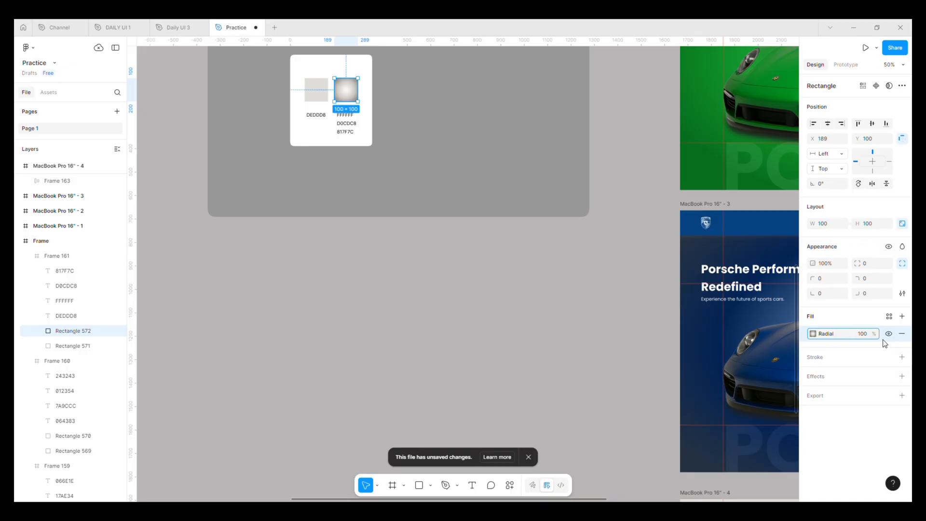
pyautogui.click(680, 351)
pyautogui.scroll(-7, 531, 265)
pyautogui.hscroll(7, 531, 265)
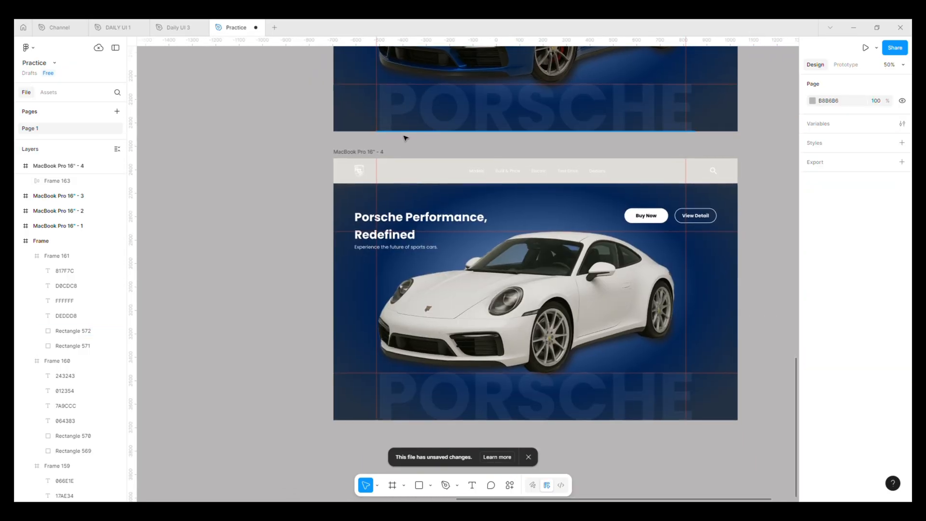
pyautogui.click(377, 157)
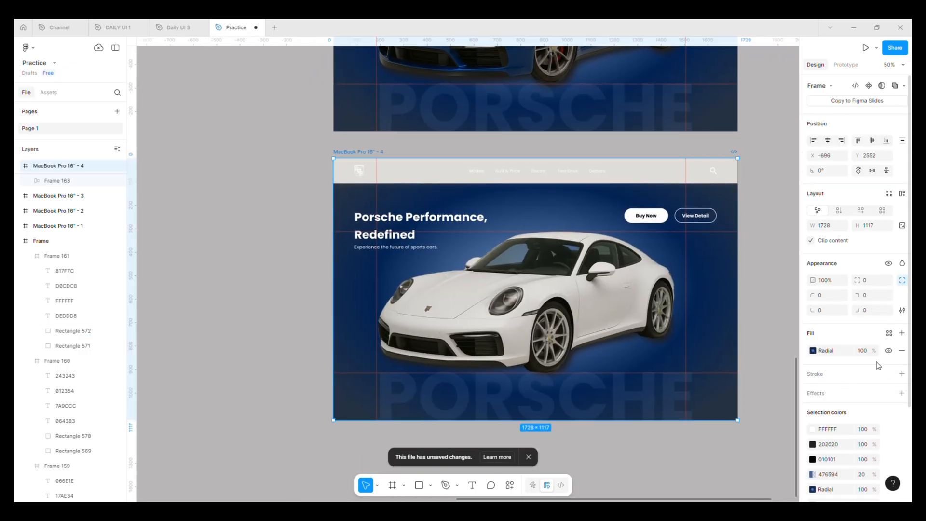
pyautogui.hotkey('ctrl', 'v')
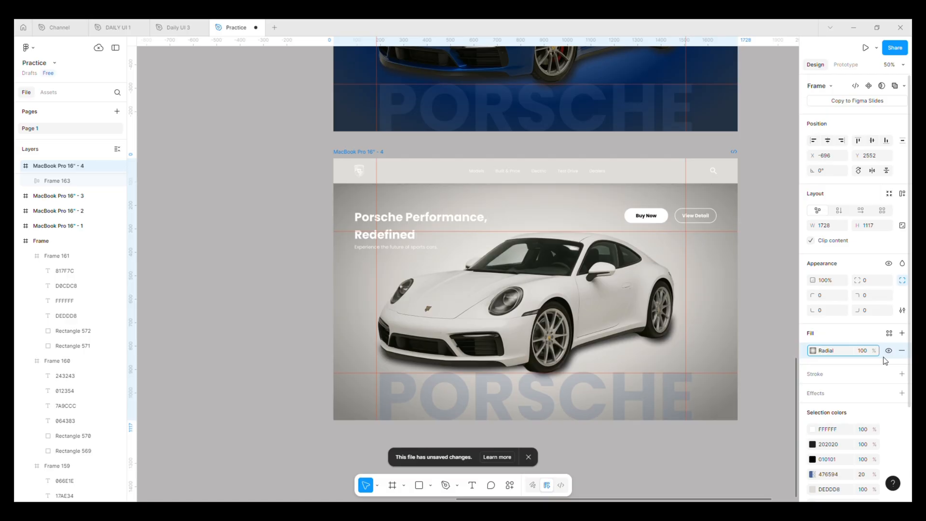
# Recolor the large PORSCHE background text with D9D6D2 sampled from the car's body and set its fill opacity to 20%.
pyautogui.click(564, 406)
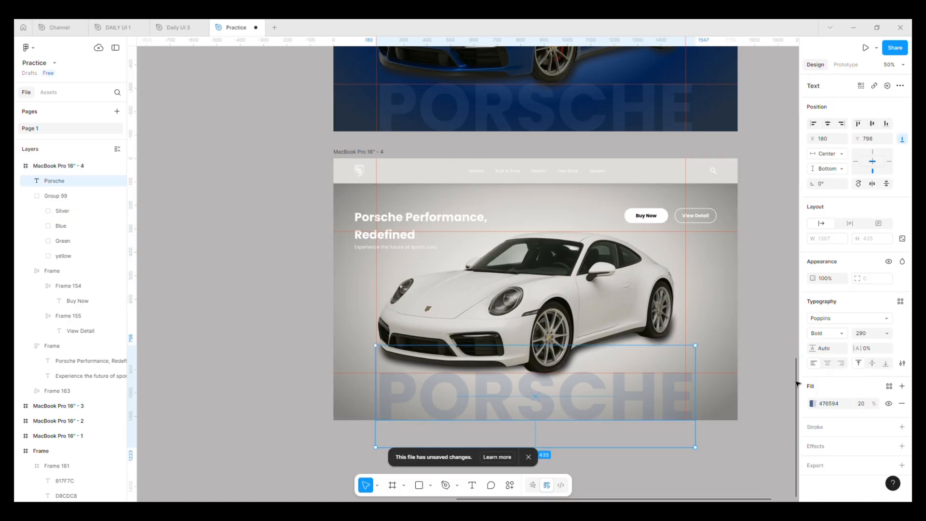
pyautogui.click(813, 404)
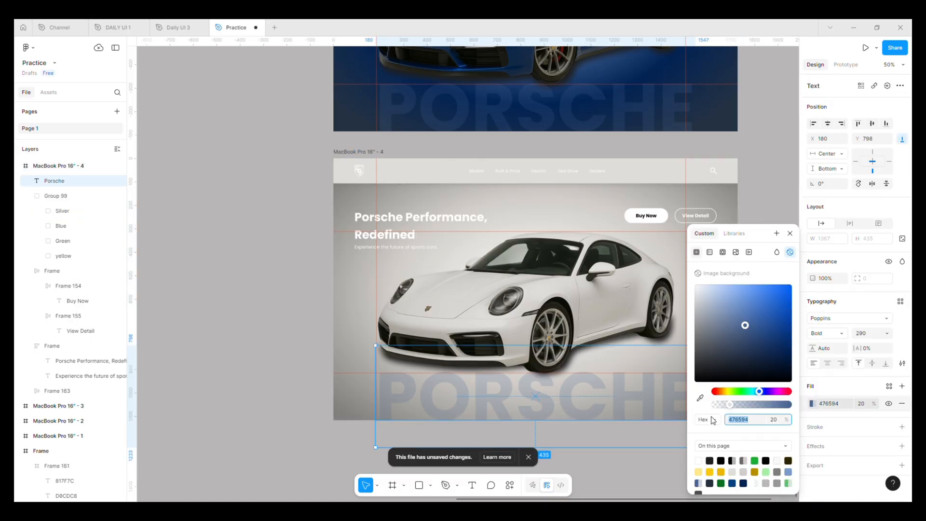
pyautogui.click(700, 398)
pyautogui.click(471, 291)
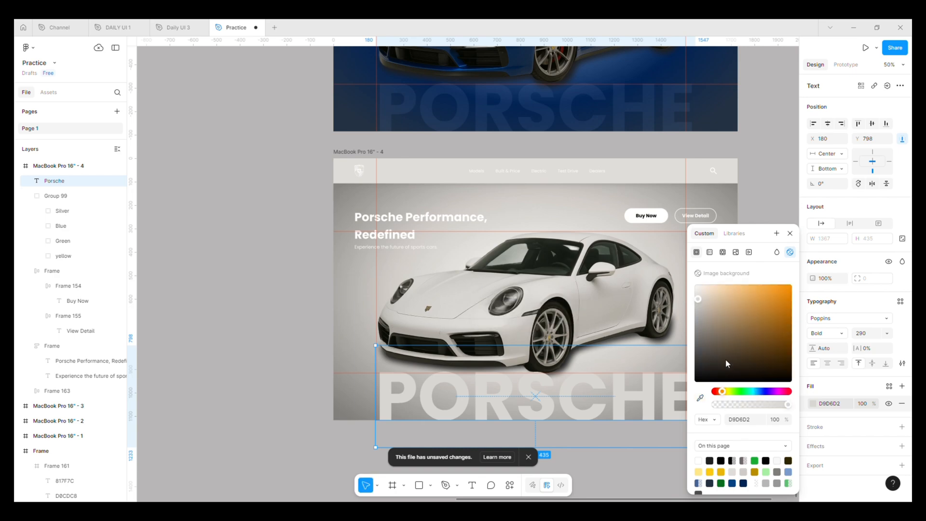
pyautogui.click(869, 407)
pyautogui.write('2')
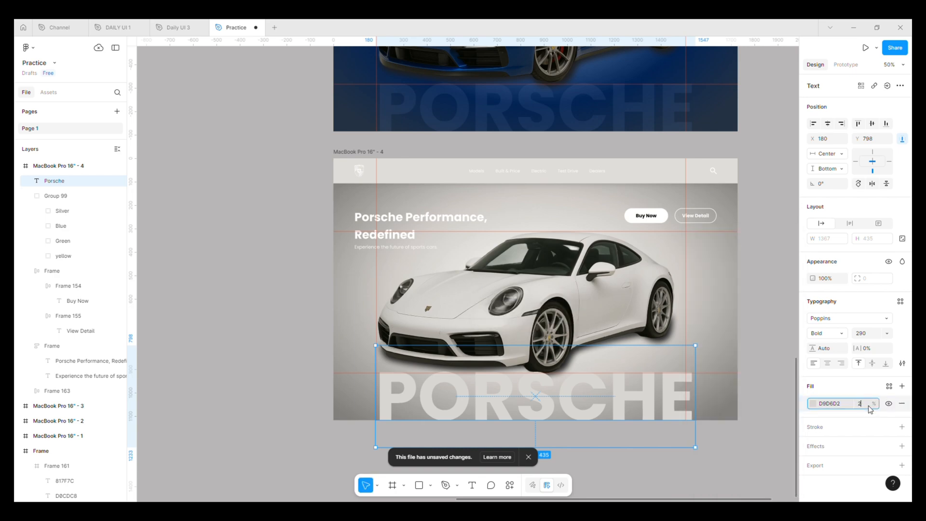
pyautogui.write('0')
pyautogui.press('Return')
# Lighten the fill of the large PORSCHE background text to FEFEFE.
pyautogui.click(813, 406)
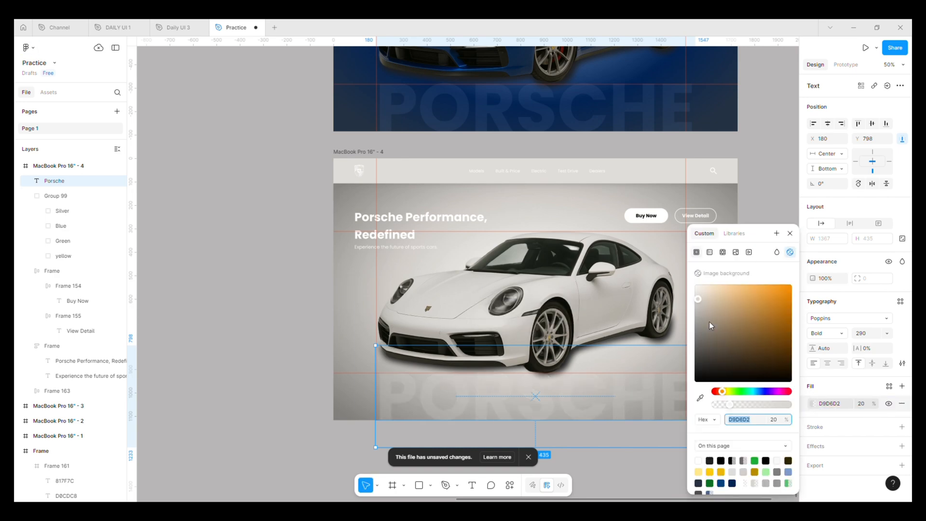
pyautogui.click(696, 299)
pyautogui.moveTo(692, 316); pyautogui.dragTo(682, 289)
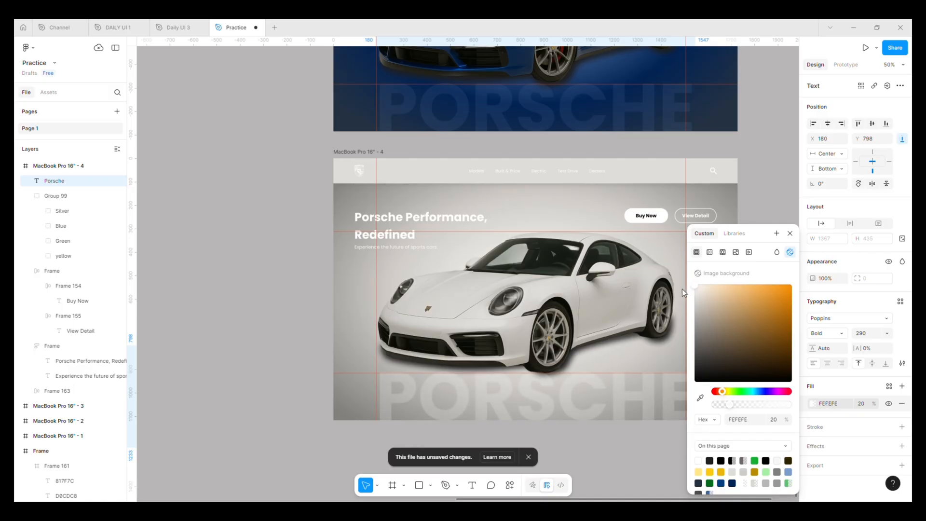
pyautogui.click(269, 264)
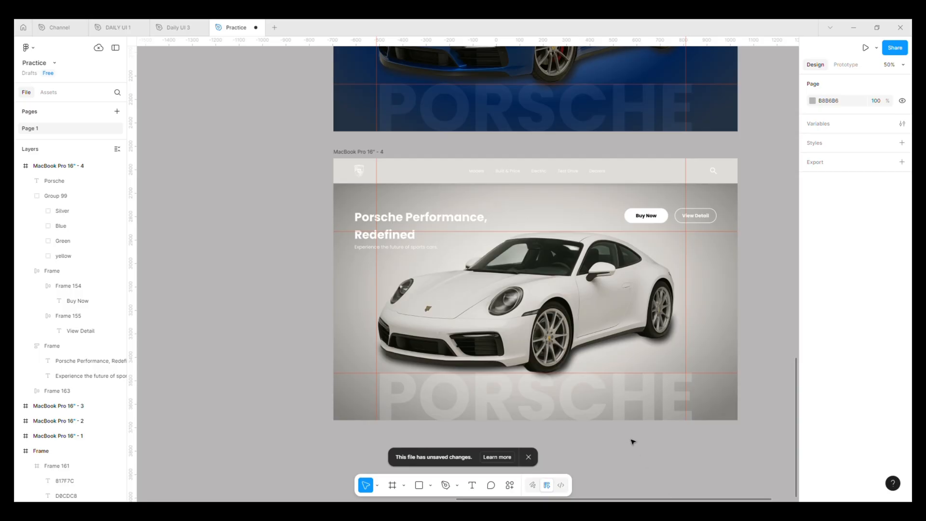
pyautogui.press('-')
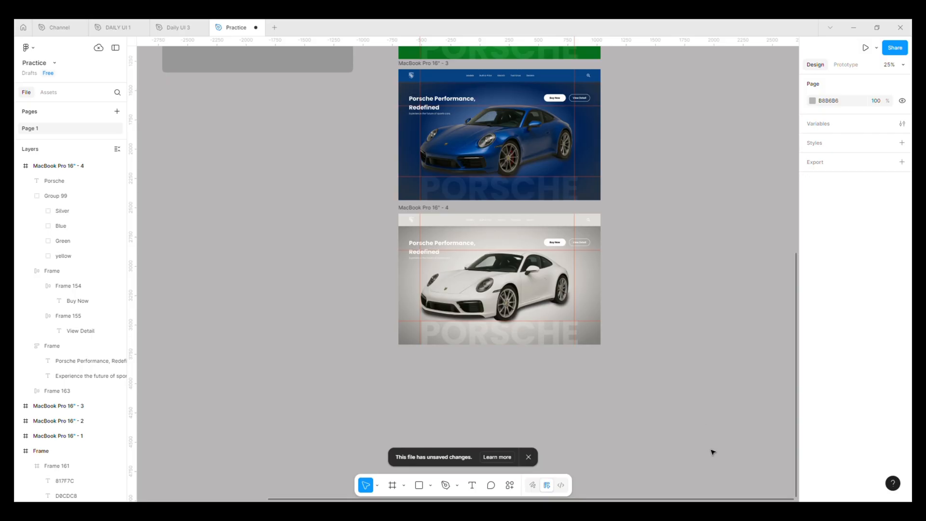
pyautogui.moveTo(670, 222); pyautogui.dragTo(662, 406)
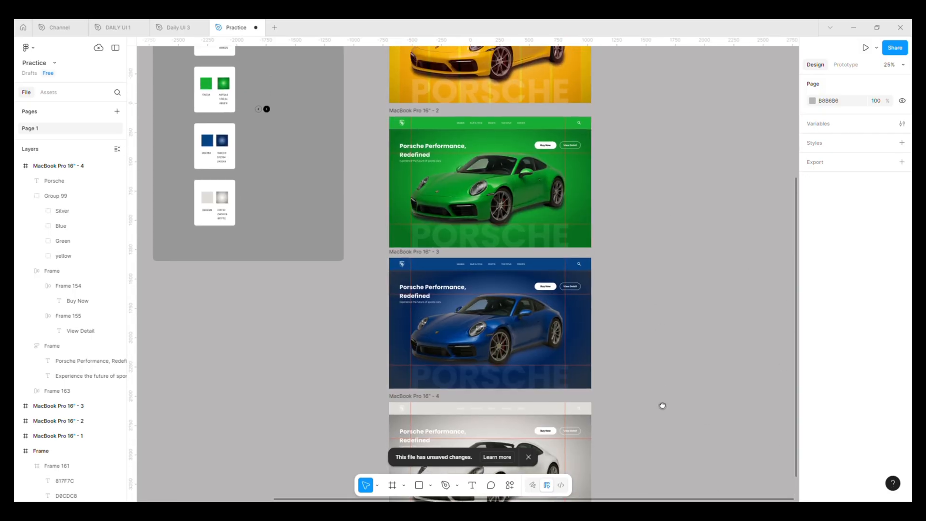
pyautogui.moveTo(657, 292); pyautogui.dragTo(614, 217)
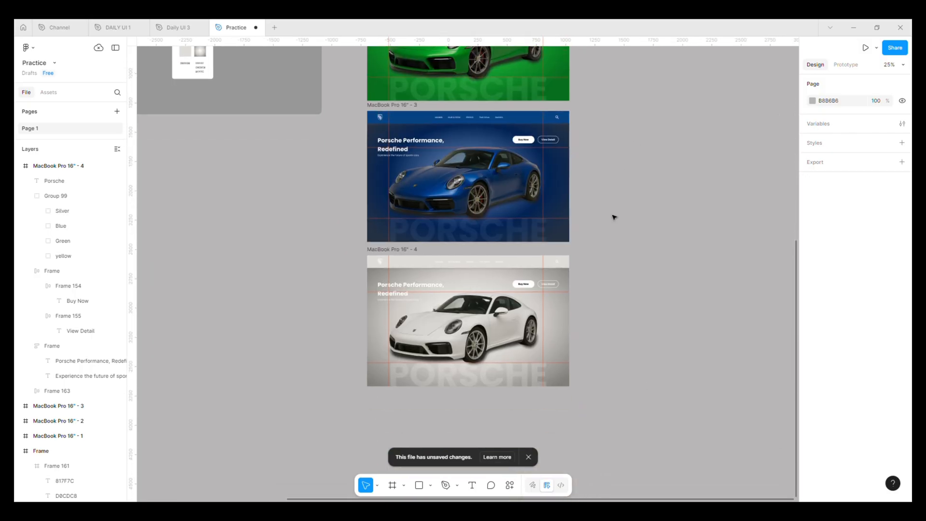
# Change both text colors of the headline and tagline block in the fourth frame to 010101.
pyautogui.click(506, 278)
pyautogui.moveTo(368, 306); pyautogui.dragTo(465, 283)
pyautogui.click(465, 285)
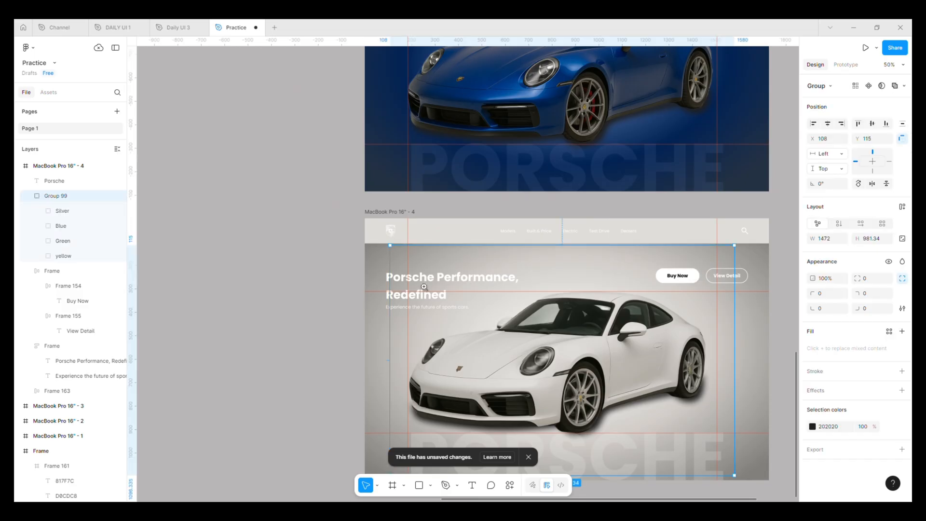
pyautogui.scroll(2, 466, 290)
pyautogui.click(29, 271)
pyautogui.click(30, 285)
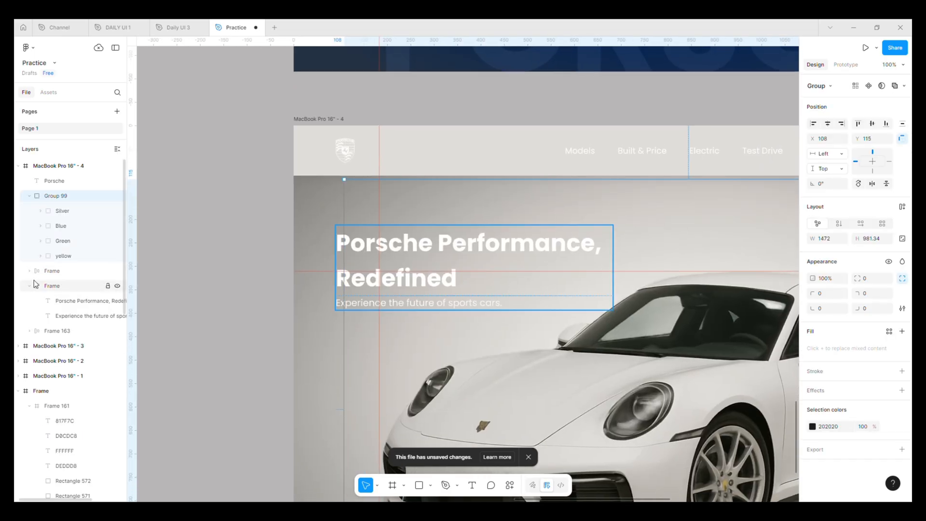
pyautogui.click(40, 287)
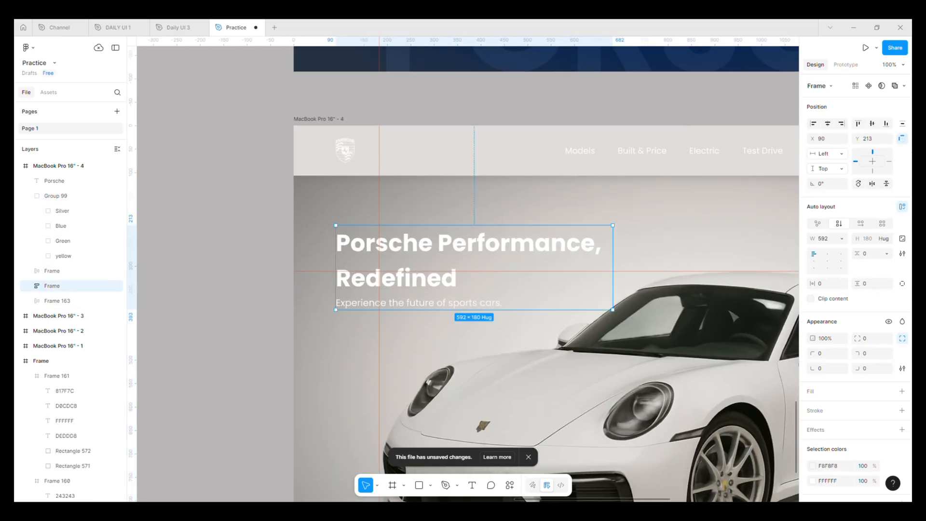
pyautogui.scroll(-1, 848, 470)
pyautogui.click(841, 429)
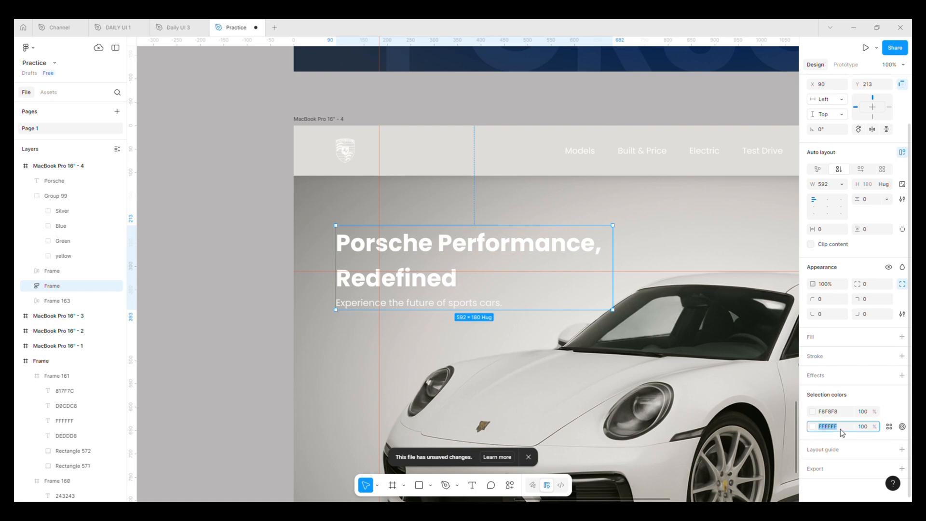
pyautogui.write('010101')
pyautogui.press('Return')
pyautogui.click(837, 429)
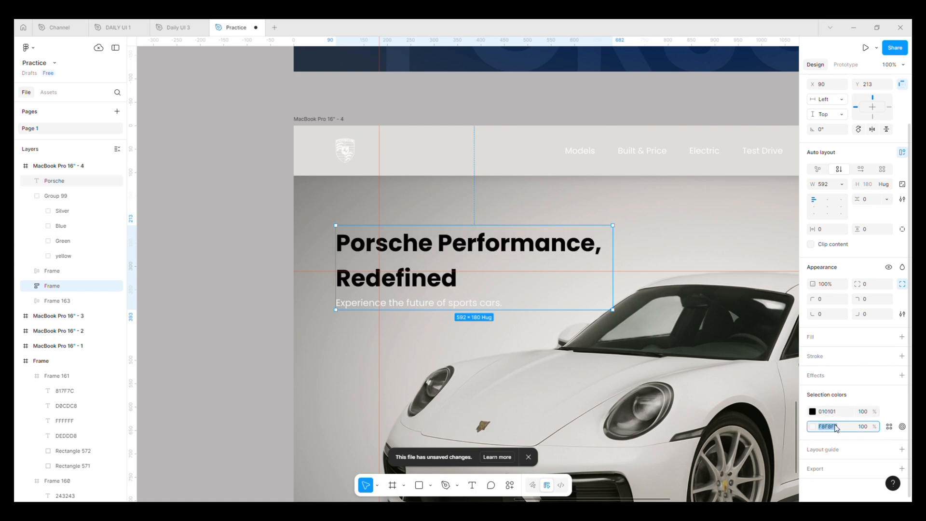
pyautogui.press('Return')
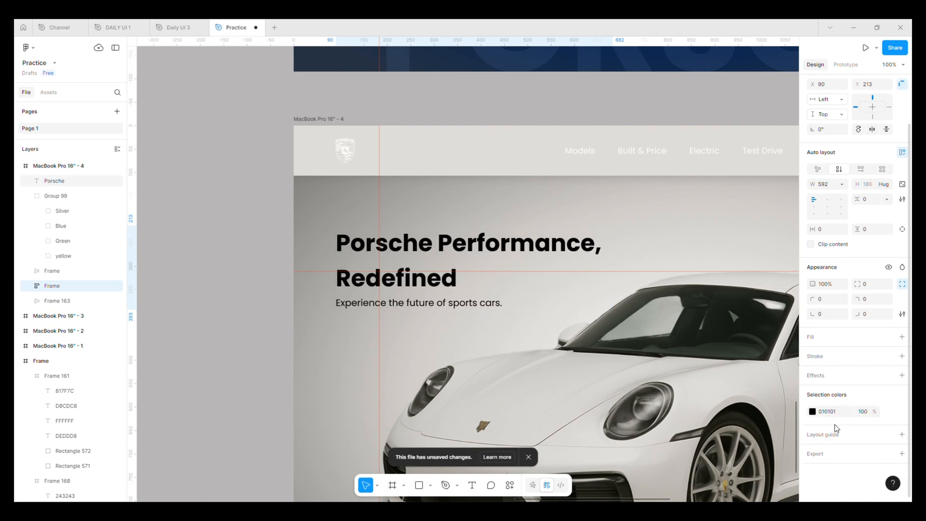
# Set the fill of the tagline "Experience the future of sports cars." to gray 696969.
pyautogui.click(812, 411)
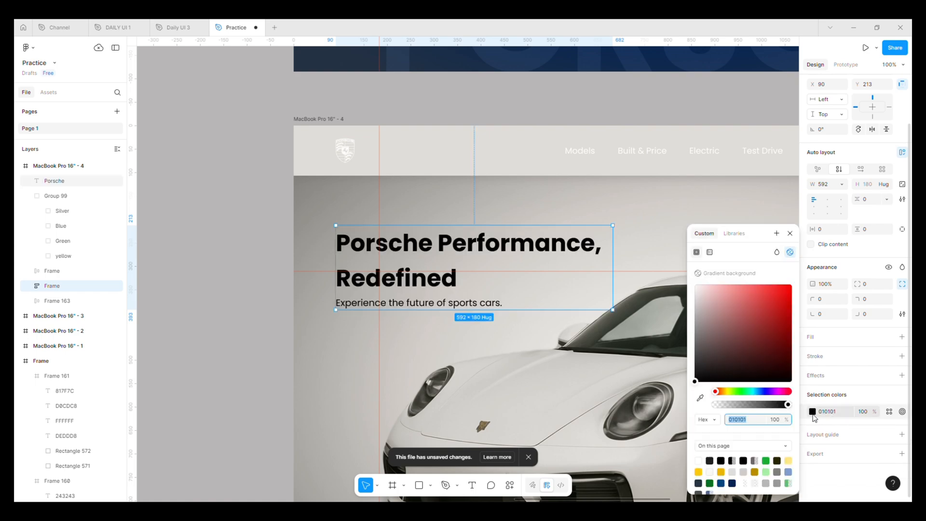
pyautogui.click(29, 287)
pyautogui.click(87, 315)
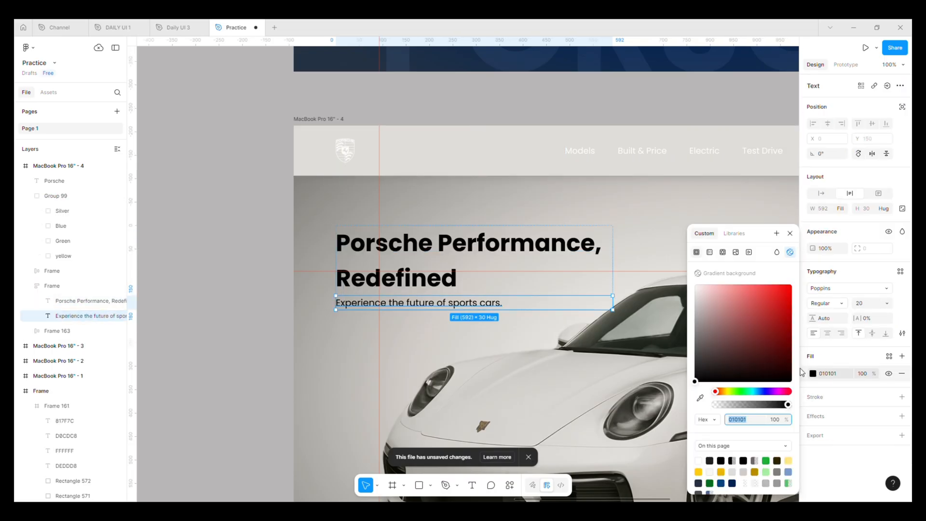
pyautogui.moveTo(702, 381); pyautogui.dragTo(694, 349)
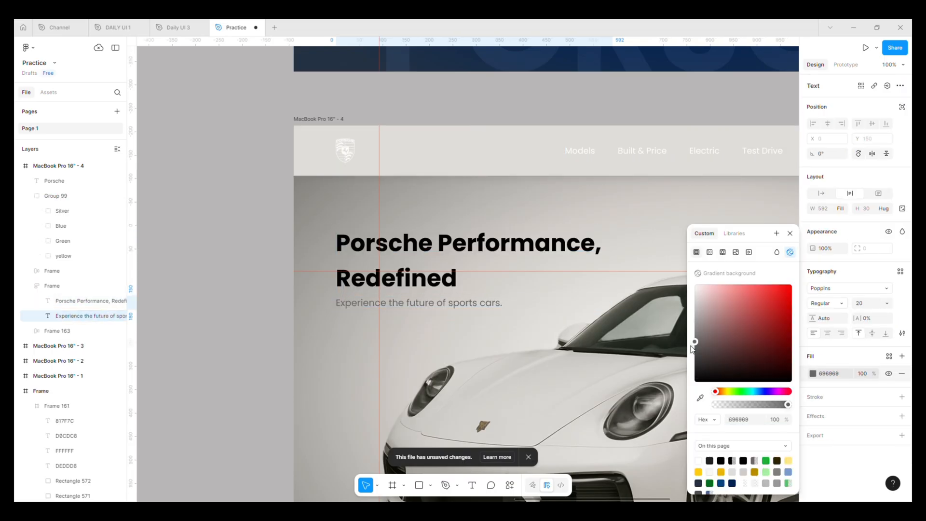
pyautogui.click(270, 309)
# Change the Buy Now label's text fill to FFFFFF in the fourth frame.
pyautogui.moveTo(666, 319); pyautogui.dragTo(142, 260)
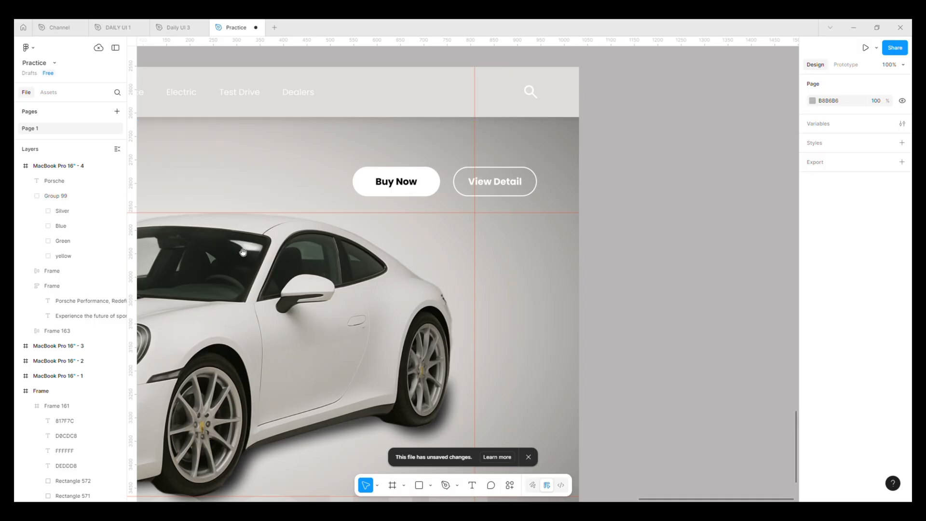
pyautogui.click(30, 271)
pyautogui.click(42, 286)
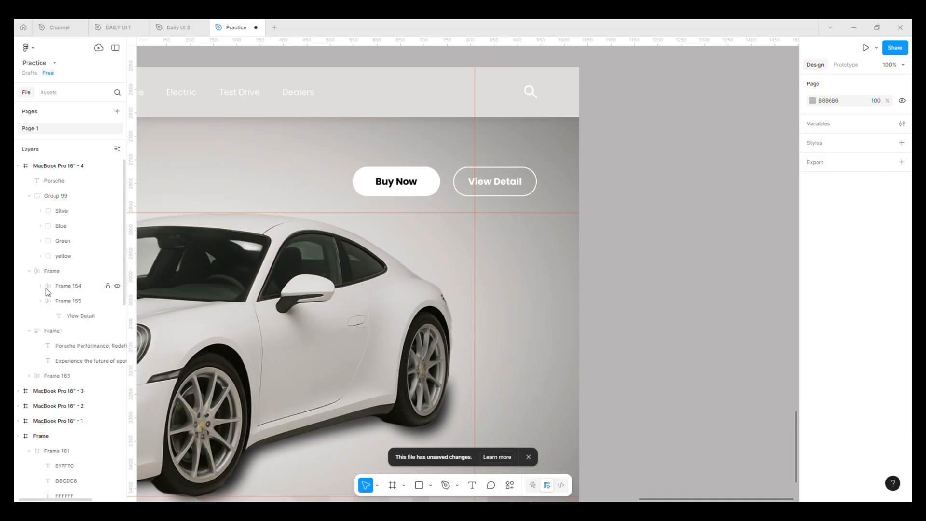
pyautogui.click(53, 287)
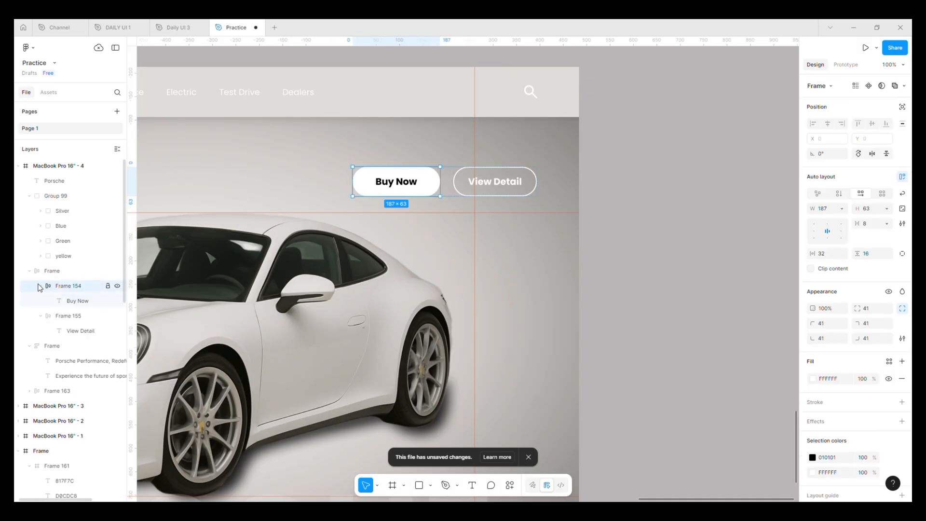
pyautogui.click(41, 286)
pyautogui.click(52, 303)
pyautogui.click(835, 375)
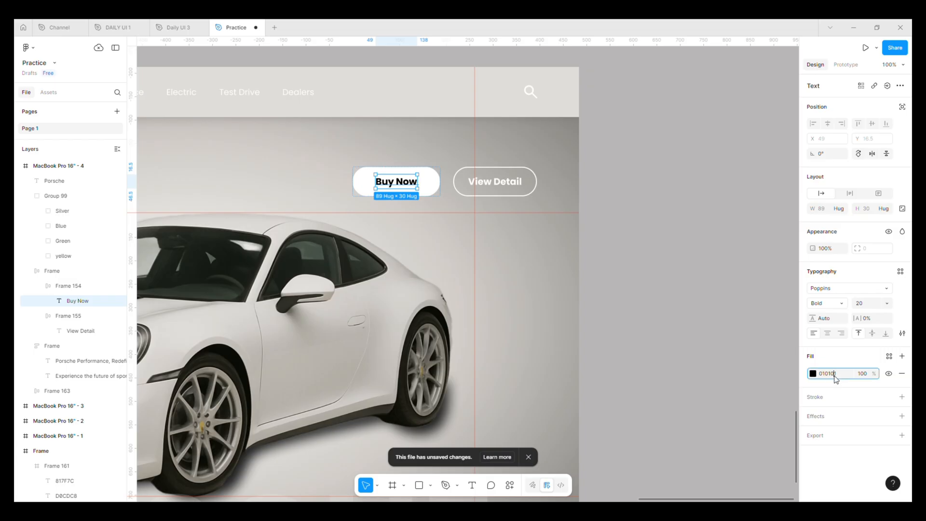
pyautogui.write('f')
pyautogui.press('Return')
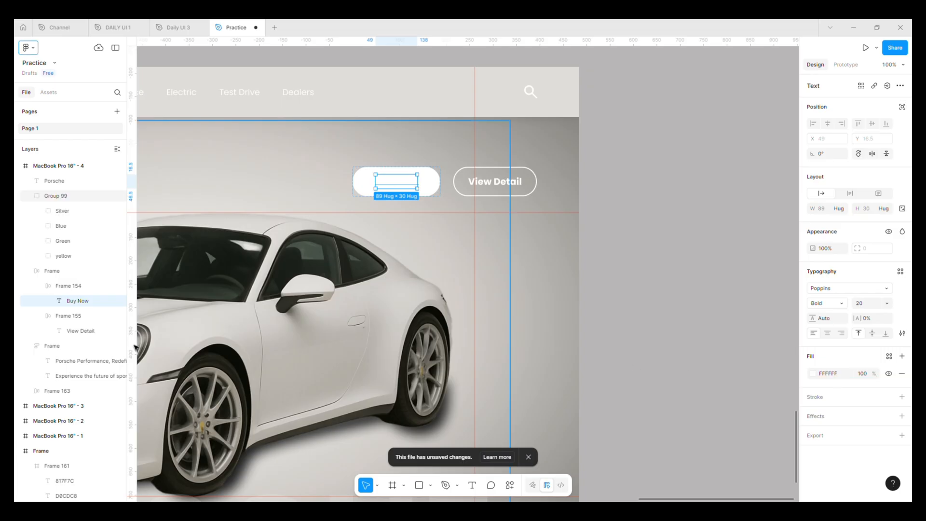
# Set the background fill of the Buy Now button, Frame 154, to 010101.
pyautogui.click(57, 286)
pyautogui.click(842, 379)
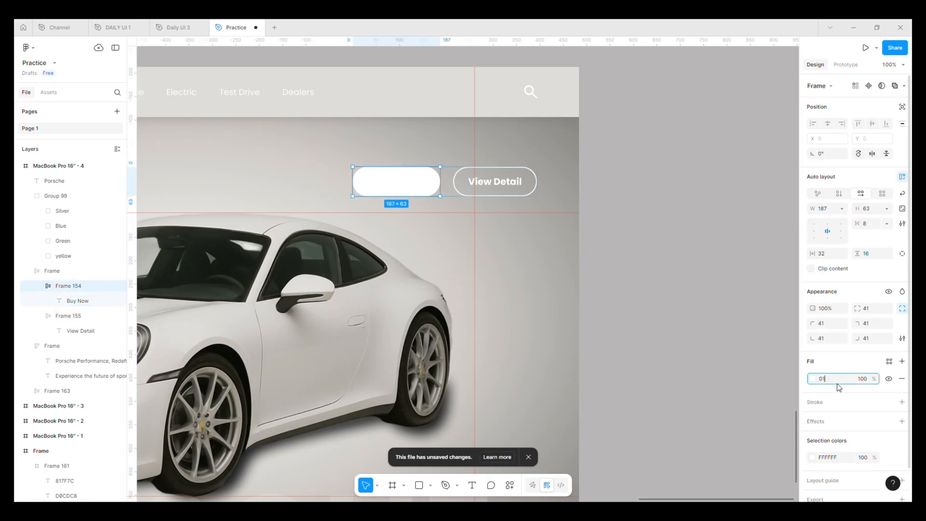
pyautogui.press('Return')
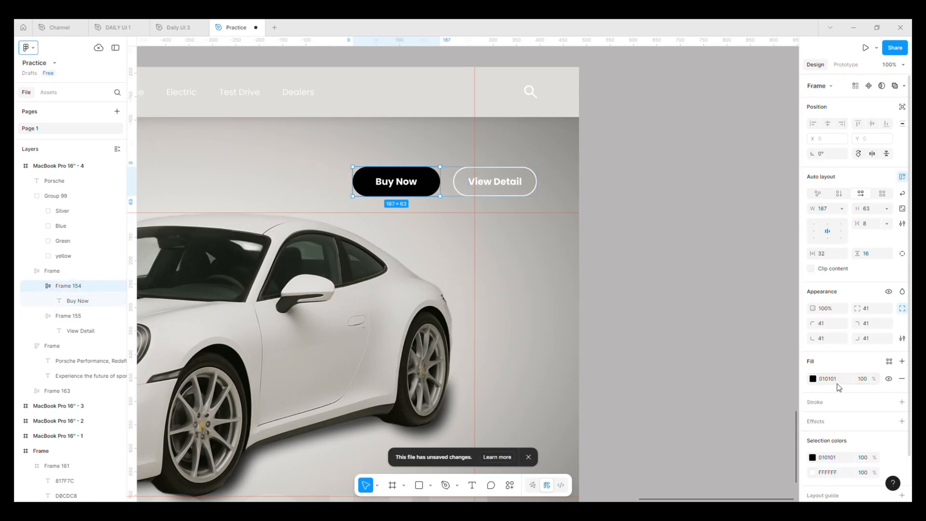
# Set both the outline stroke and the text of the View Detail button in the fourth frame to 010101.
pyautogui.click(525, 193)
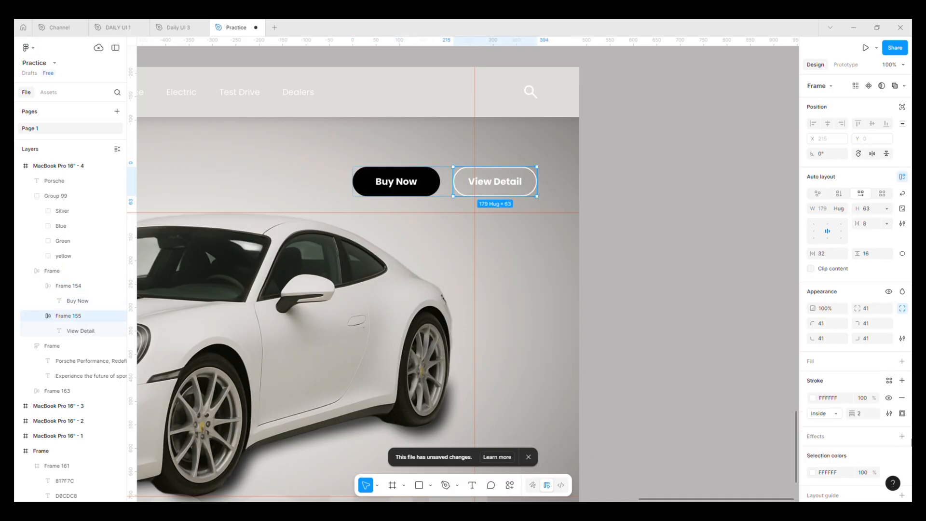
pyautogui.click(836, 402)
pyautogui.write('01')
pyautogui.press('Return')
pyautogui.scroll(-2, 842, 400)
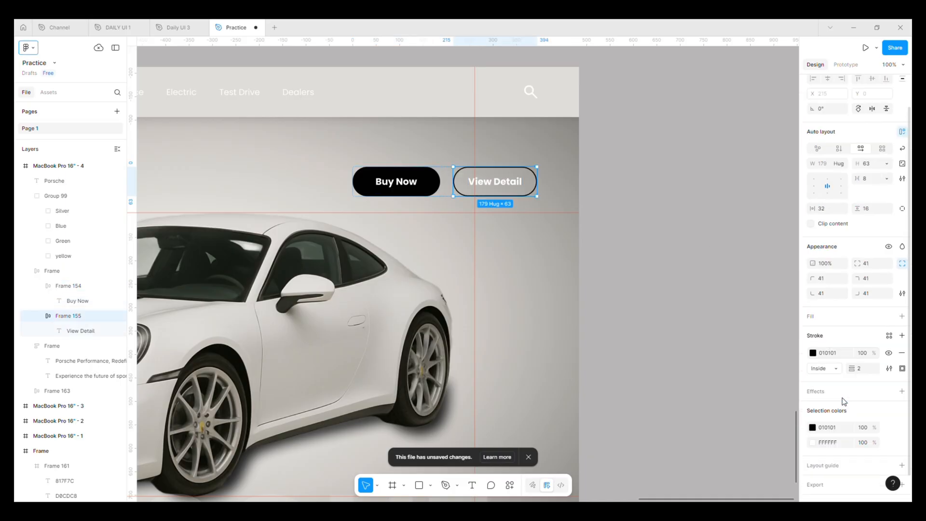
pyautogui.click(837, 427)
pyautogui.press('Return')
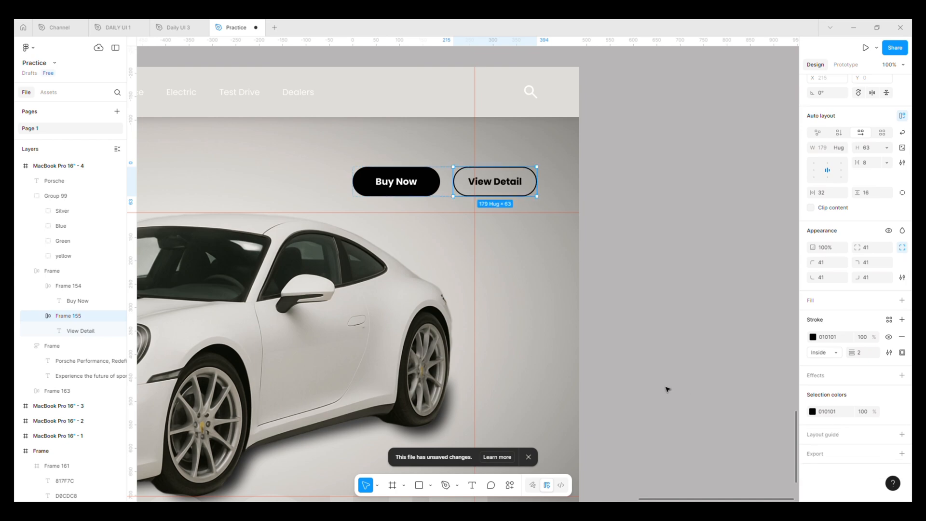
pyautogui.click(653, 381)
# Move the previous/next arrow pair from beside the color swatch cards to the yellow frame's lower-right area at X 1512, Y 912.
pyautogui.hotkey('ctrl', '-')
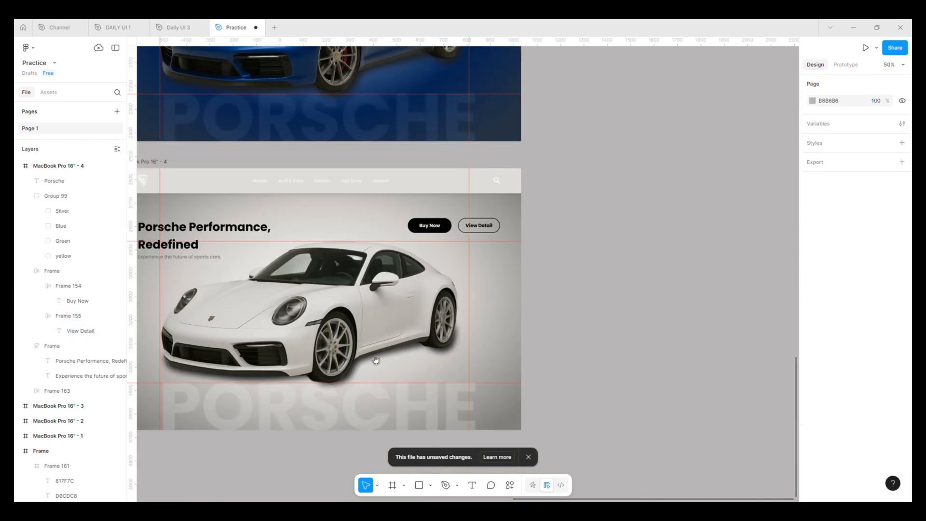
pyautogui.moveTo(376, 360); pyautogui.dragTo(526, 349)
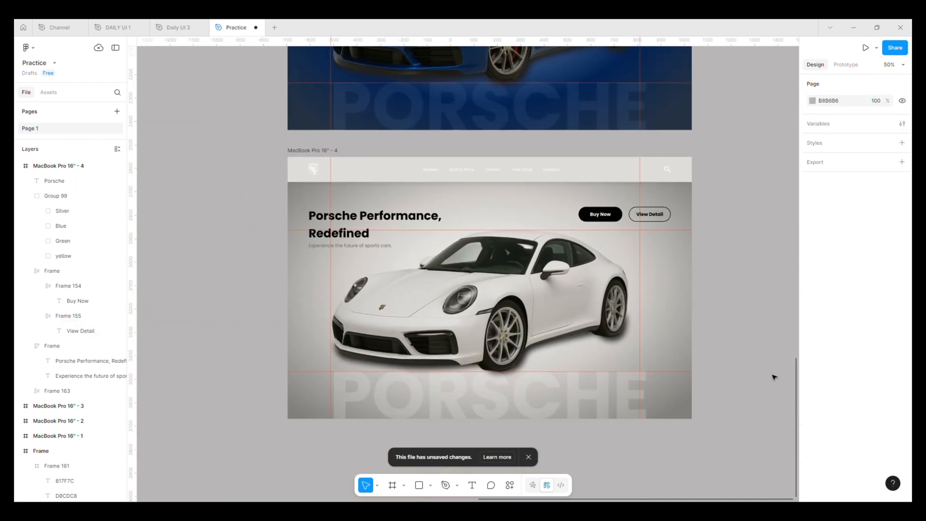
pyautogui.hotkey('ctrl', '-')
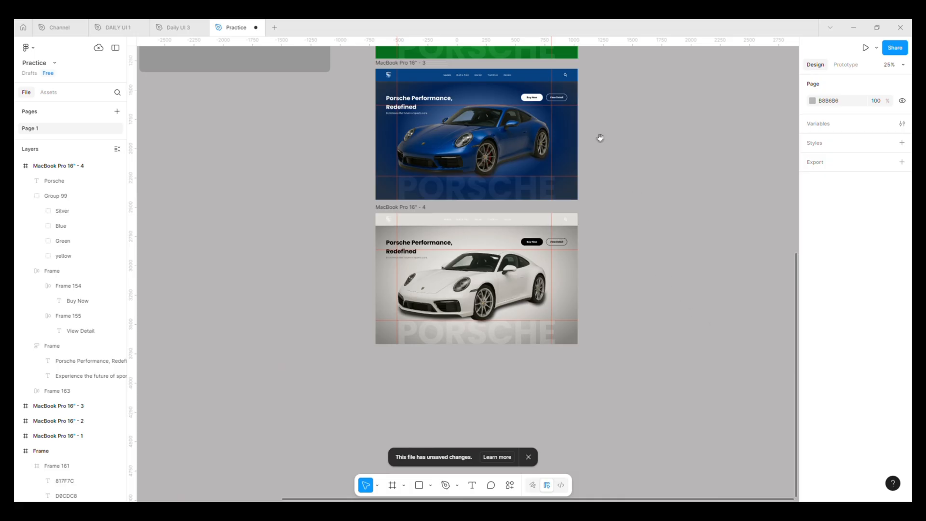
pyautogui.scroll(7, 606, 389)
pyautogui.click(220, 300)
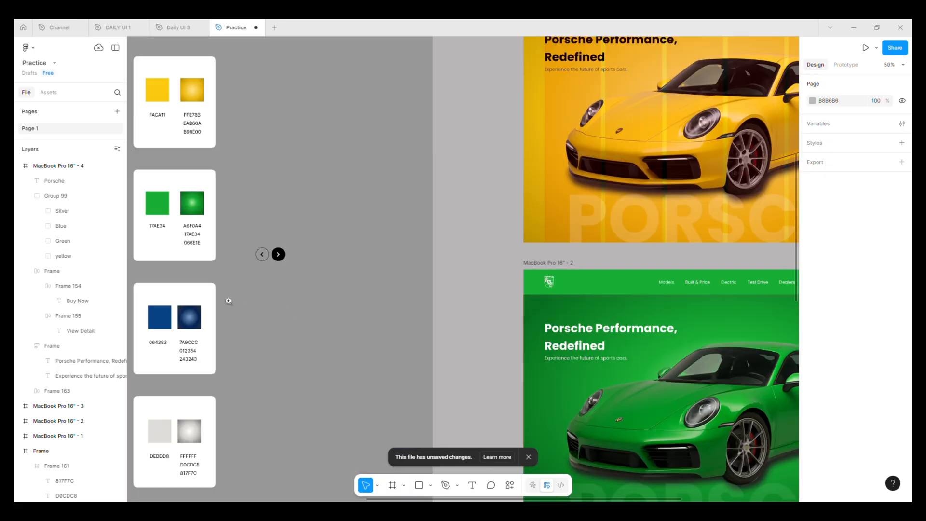
pyautogui.click(267, 256)
pyautogui.hscroll(5, 259, 290)
pyautogui.moveTo(133, 276); pyautogui.dragTo(750, 224)
pyautogui.hscroll(3, 750, 223)
pyautogui.moveTo(638, 266); pyautogui.dragTo(688, 315)
pyautogui.scroll(5, 639, 262)
pyautogui.press('alt')
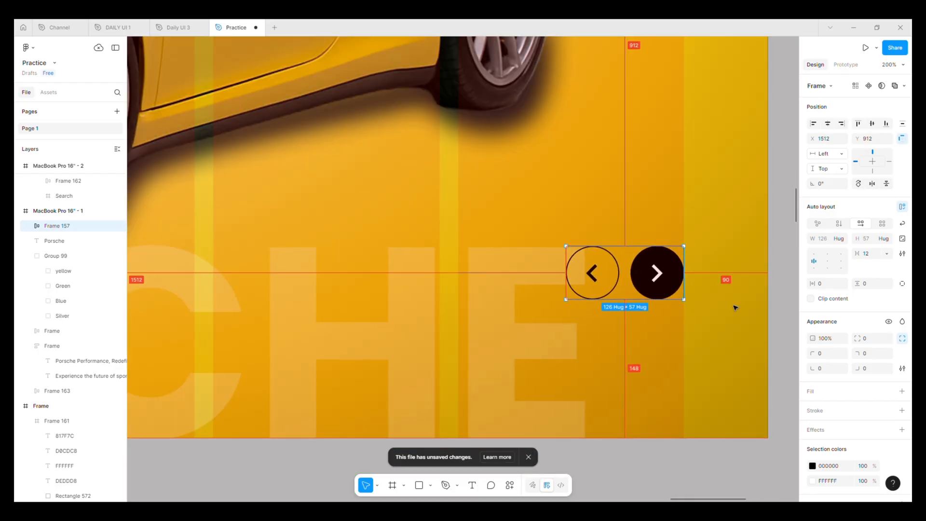
pyautogui.hotkey('shift', '0')
pyautogui.press('alt')
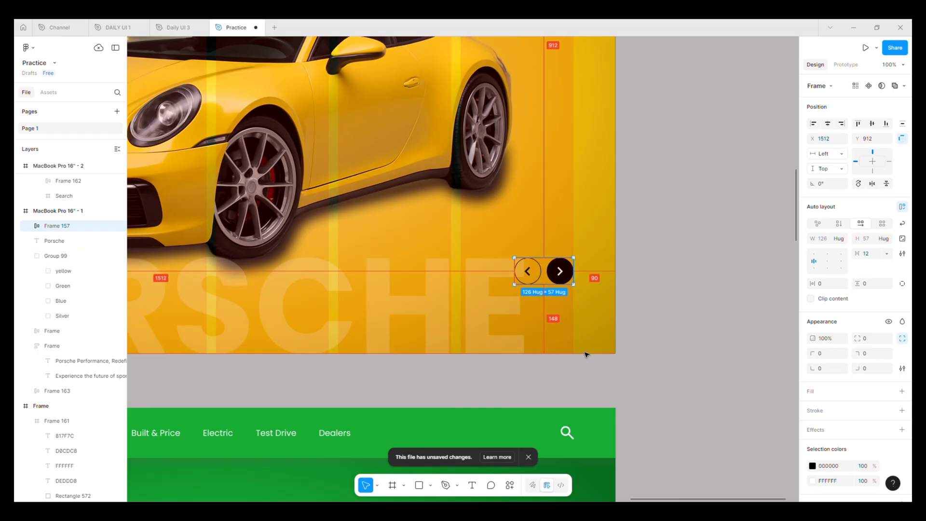
pyautogui.click(634, 376)
# Copy the yellow frame's arrow pair into the green frame, MacBook Pro 16" - 2, at X 1512, Y 912.
pyautogui.hotkey('ctrl', '-')
pyautogui.scroll(-3, 521, 307)
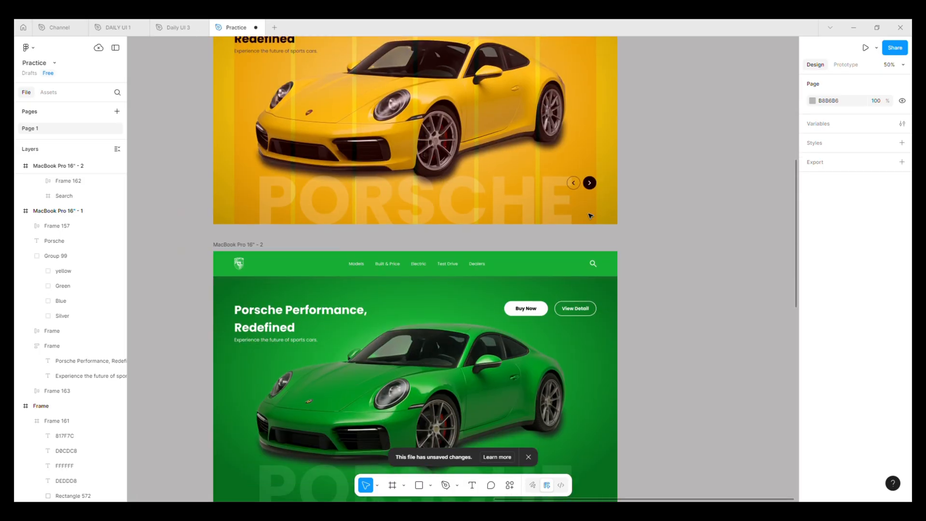
pyautogui.click(583, 187)
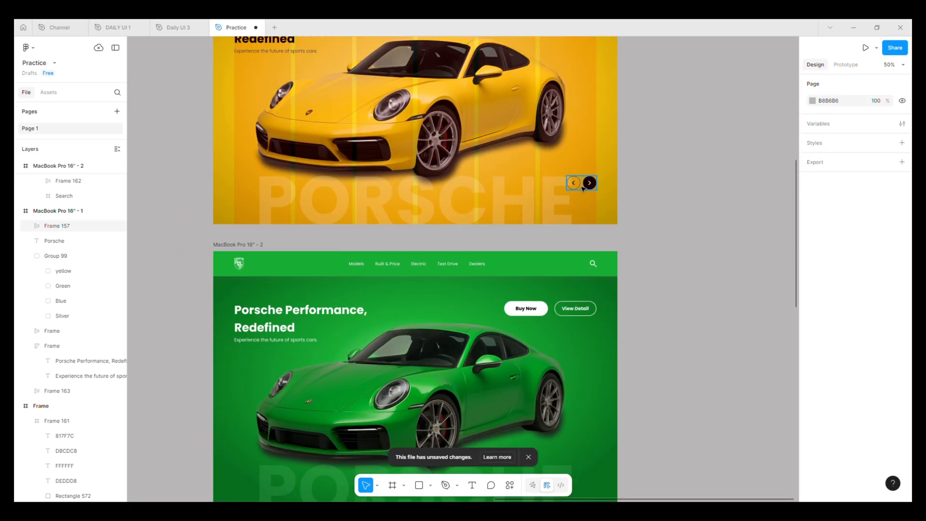
pyautogui.click(258, 249)
pyautogui.hotkey('ctrl', 'v')
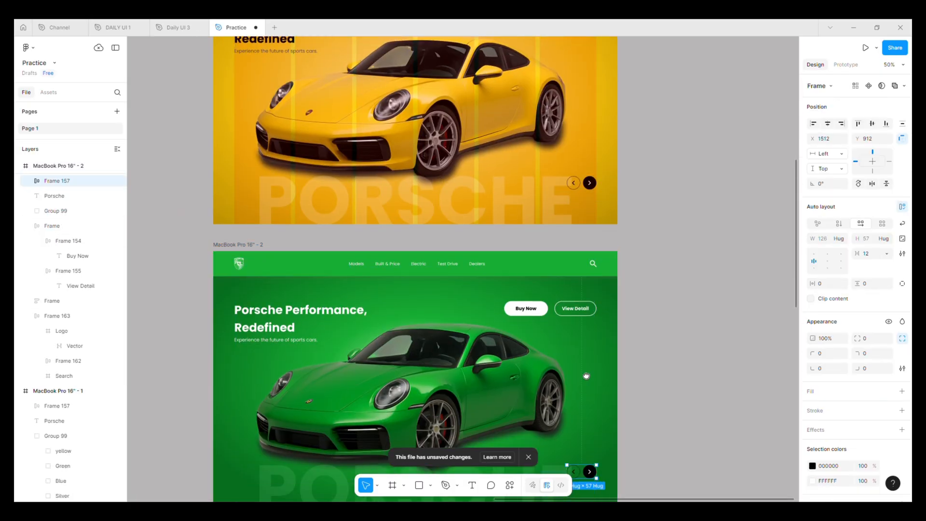
pyautogui.scroll(-3, 612, 298)
pyautogui.scroll(3, 611, 319)
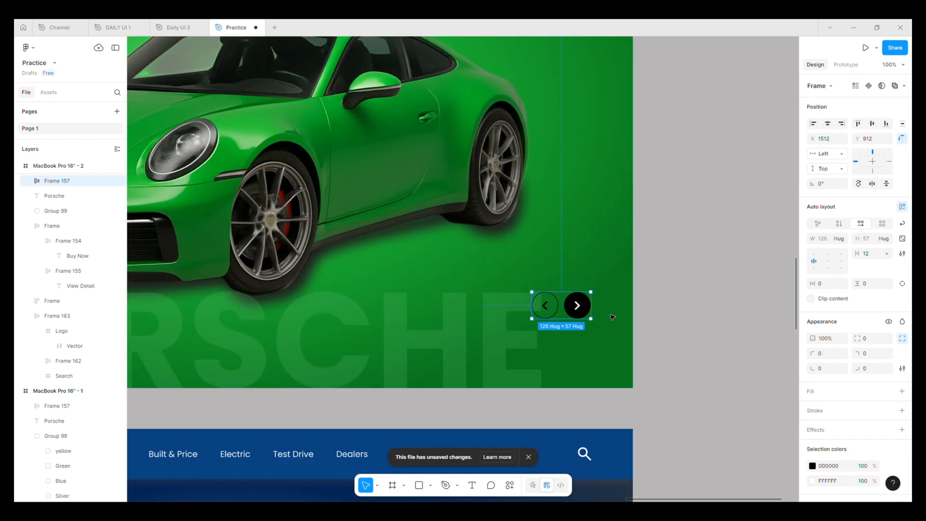
# Paste the arrow pair into the blue frame, MacBook Pro 16" - 3, at X 1512, Y 912.
pyautogui.hotkey('ctrl', '-')
pyautogui.moveTo(609, 436); pyautogui.dragTo(709, 258)
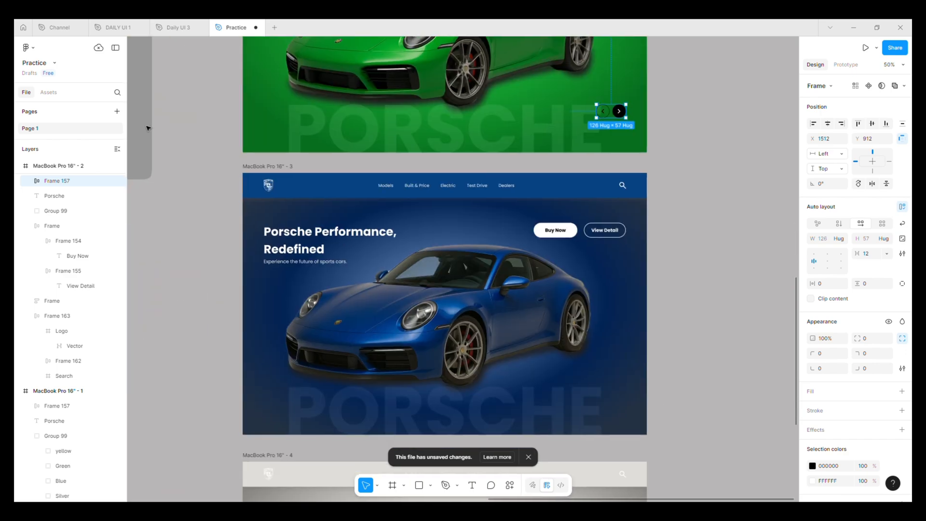
pyautogui.click(261, 167)
pyautogui.hotkey('ctrl', 'v')
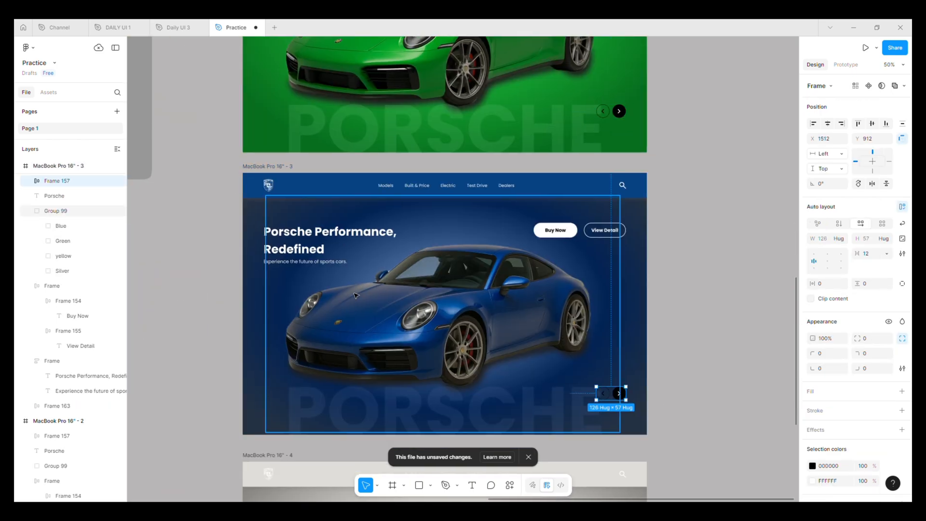
pyautogui.scroll(5, 641, 420)
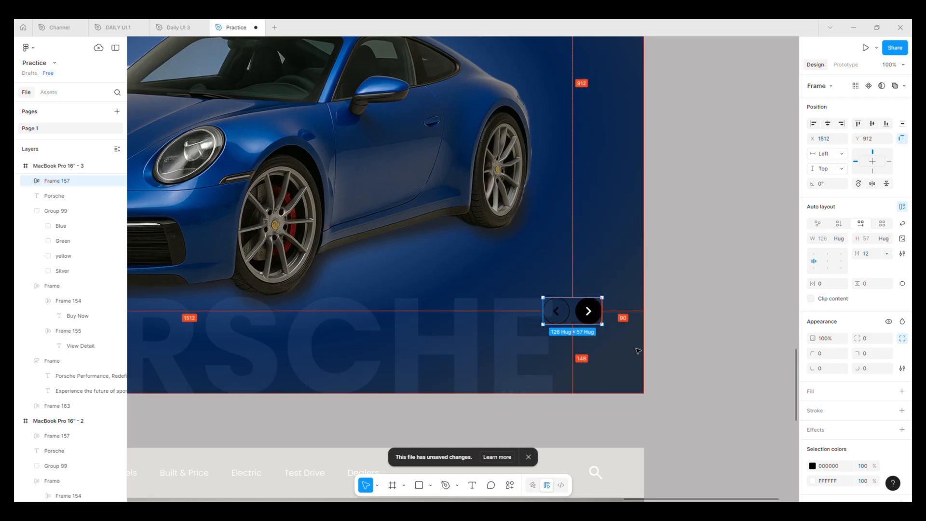
pyautogui.click(680, 401)
# Paste the arrow pair into the silver frame, MacBook Pro 16" - 4, at X 1512, Y 912.
pyautogui.hotkey('ctrl', '-')
pyautogui.scroll(-3, 517, 408)
pyautogui.hscroll(-2, 518, 407)
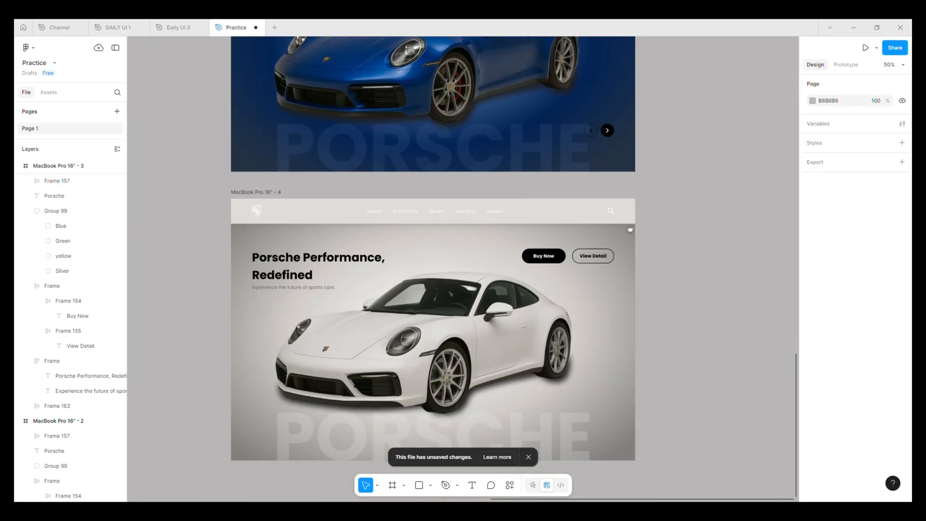
pyautogui.click(629, 380)
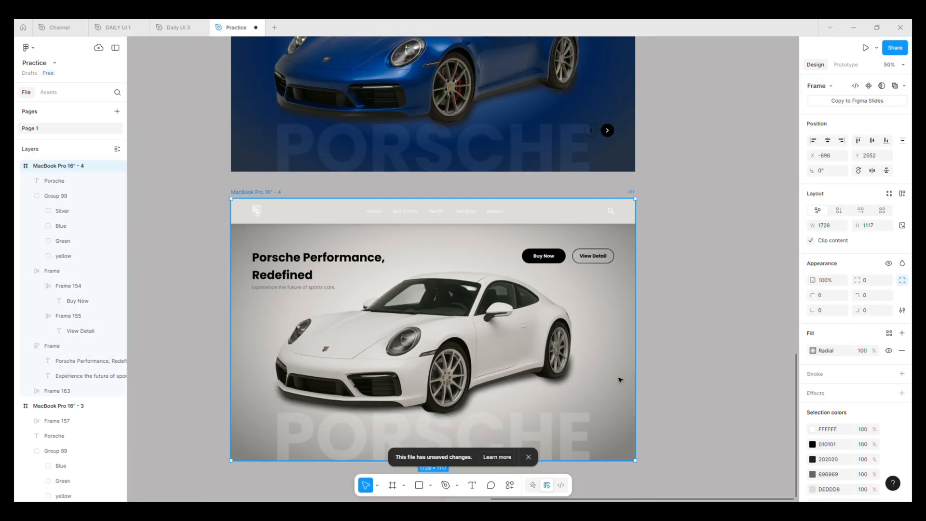
pyautogui.hotkey('ctrl', 'v')
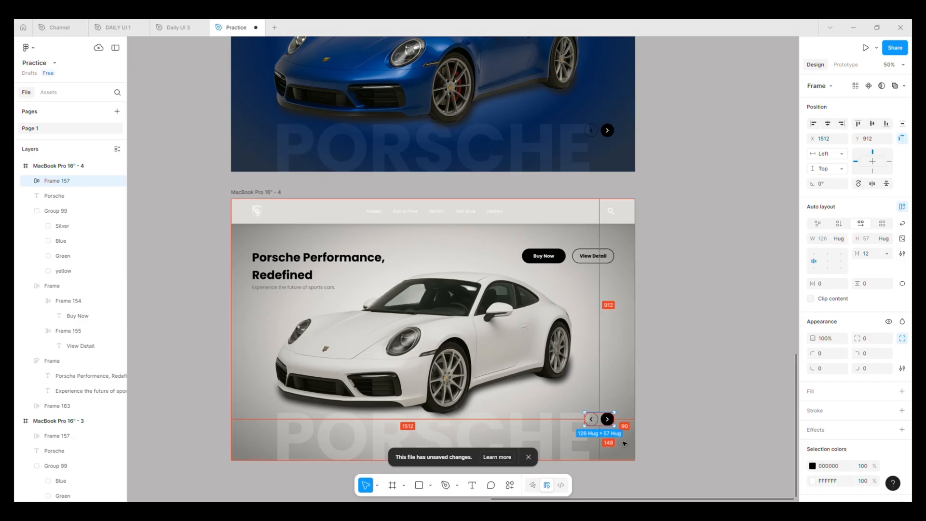
pyautogui.click(667, 447)
# Select the previous-arrow button, Group 98, inside Frame 157 of the blue frame.
pyautogui.hotkey('ctrl', '-')
pyautogui.moveTo(610, 227); pyautogui.dragTo(599, 297)
pyautogui.click(555, 319)
pyautogui.click(555, 319)
pyautogui.click(502, 312)
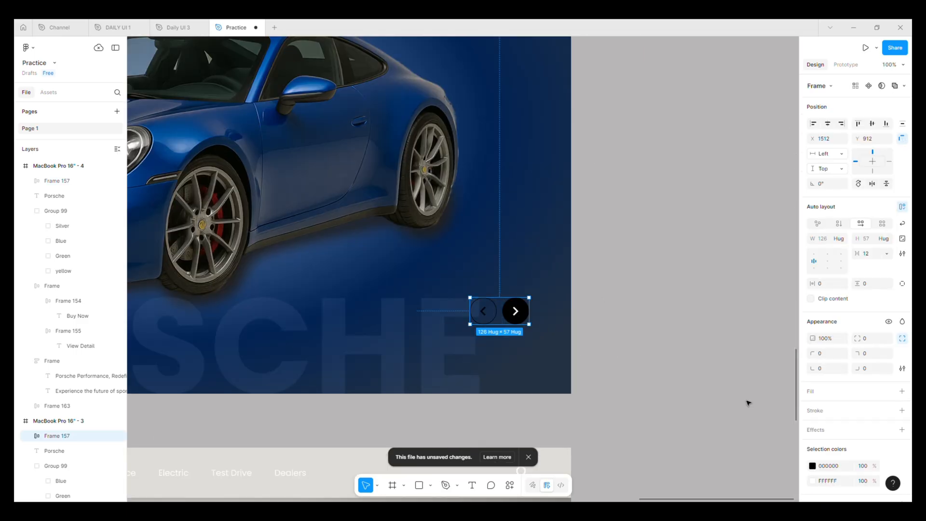
pyautogui.click(837, 417)
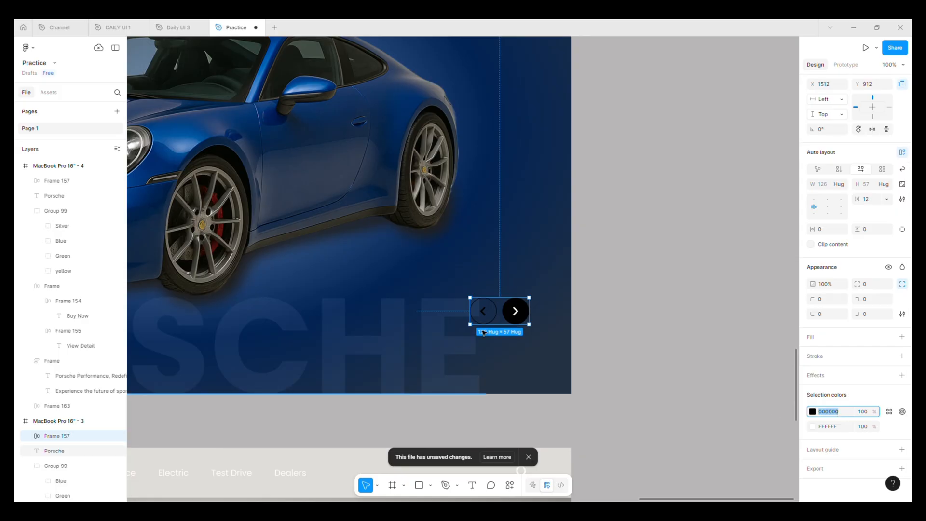
pyautogui.scroll(-3, 30, 347)
pyautogui.click(30, 343)
pyautogui.click(40, 357)
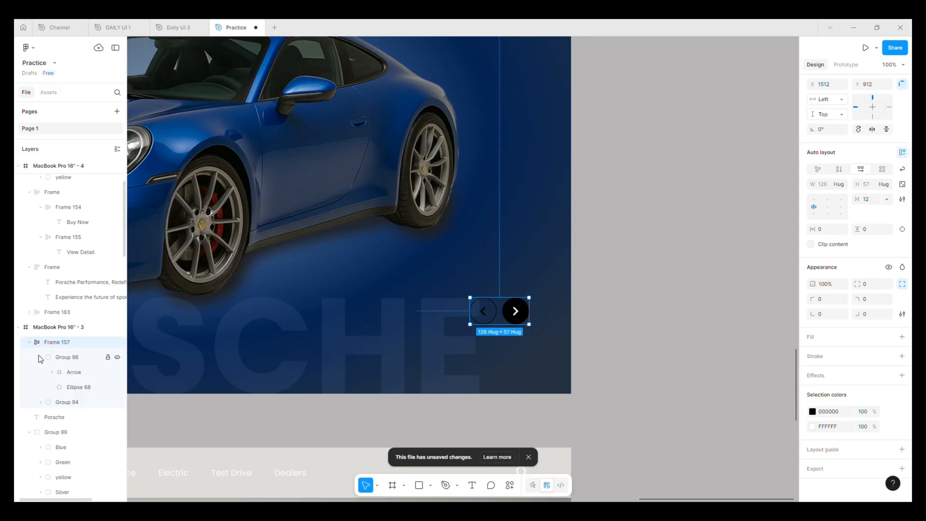
pyautogui.click(67, 357)
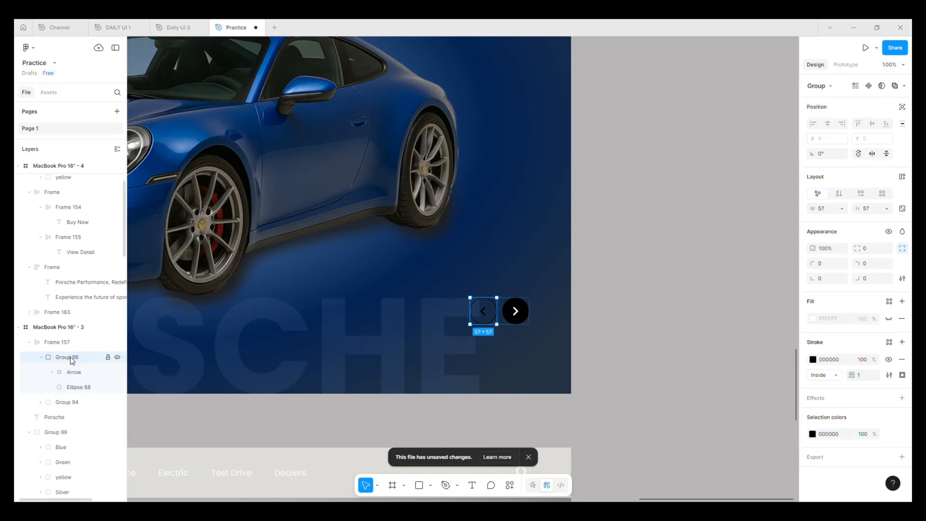
pyautogui.click(840, 363)
pyautogui.write('f')
pyautogui.press('Escape')
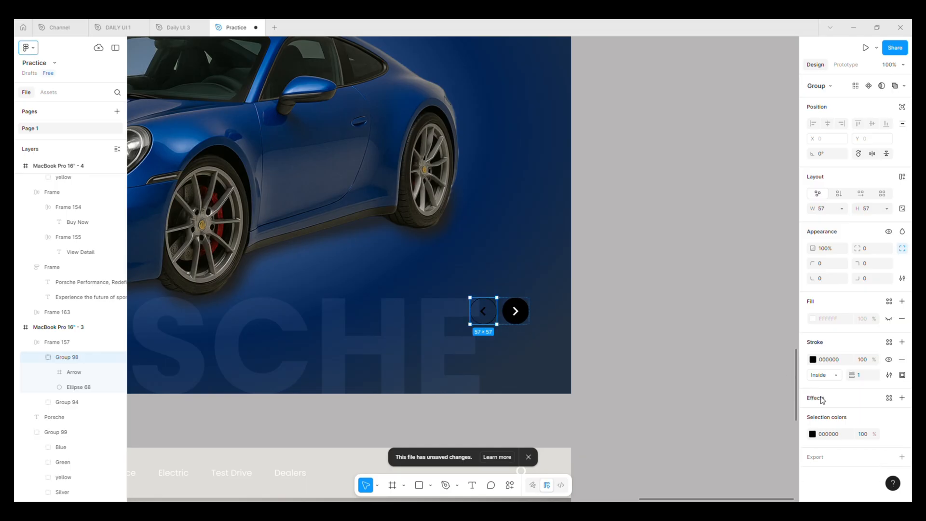
# Change the selection color of the blue frame's previous-arrow button, covering its arrow and outline, to FFFFFF.
pyautogui.click(826, 435)
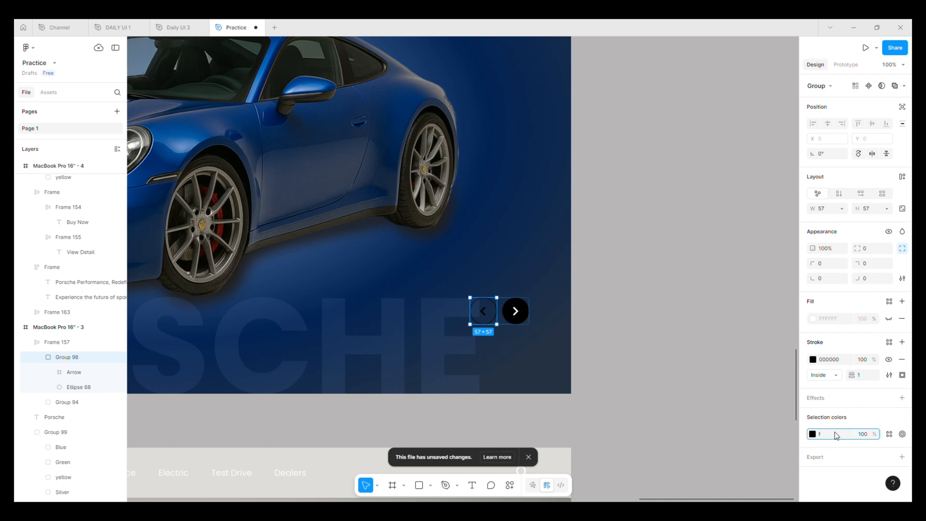
pyautogui.write('f')
pyautogui.press('Return')
# Change the black circle of the blue frame's next-arrow button, Group 94, to FFFFFF.
pyautogui.press('Tab')
pyautogui.click(838, 396)
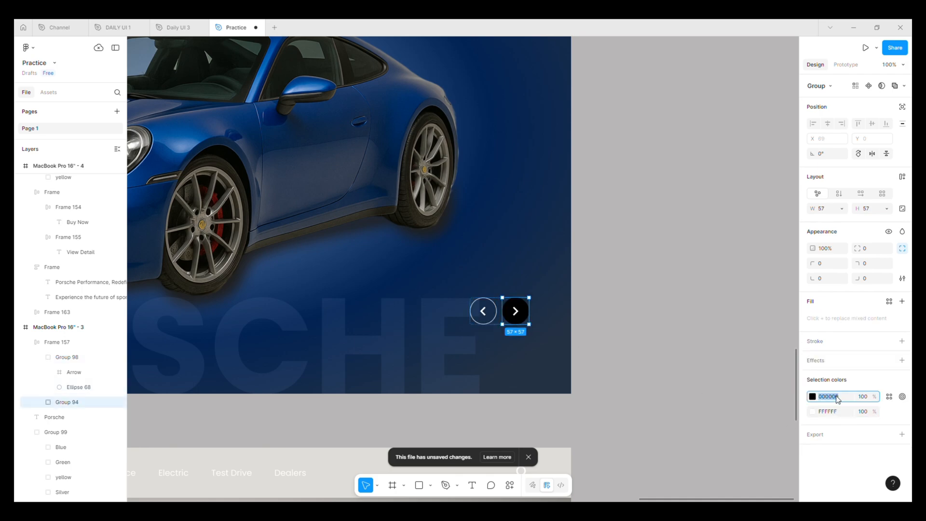
pyautogui.write('f')
pyautogui.press('Return')
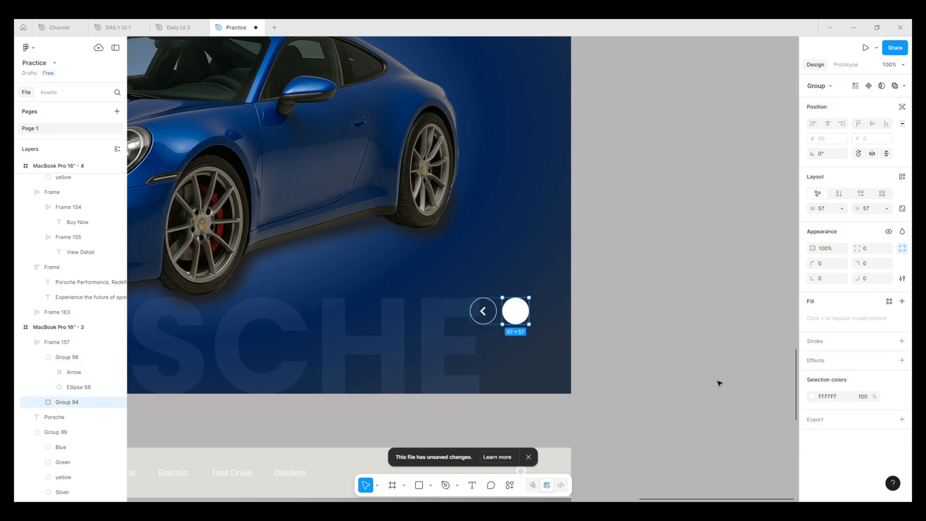
# Set the arrow icon inside the blue frame's next-arrow button to 010101.
pyautogui.doubleClick(518, 314)
pyautogui.click(826, 443)
pyautogui.write('01')
pyautogui.press('Return')
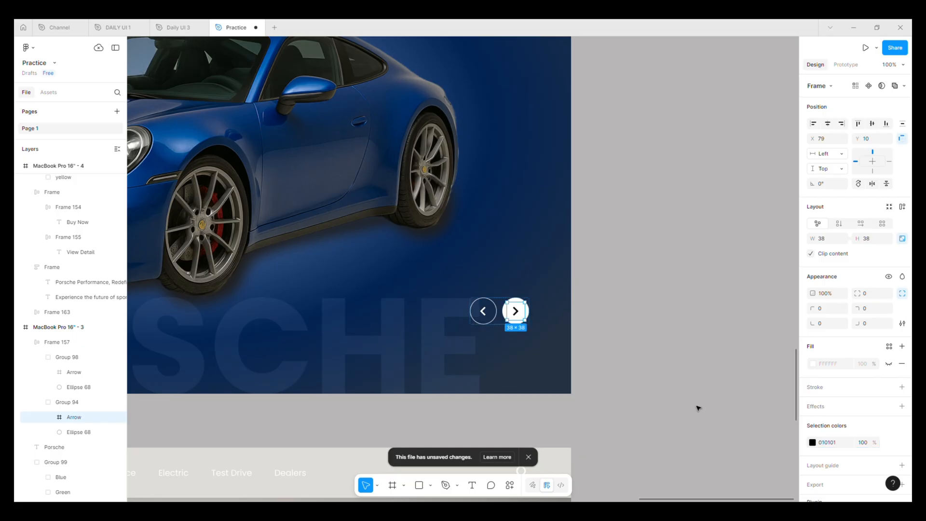
pyautogui.click(719, 407)
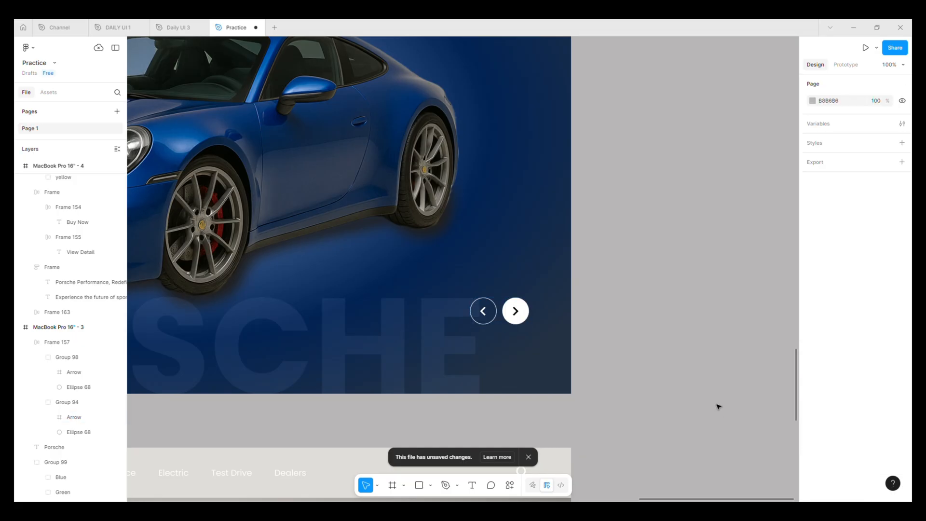
# Add a prototype connection from the yellow frame's next-arrow button to the green frame, MacBook Pro 16" - 2.
pyautogui.hotkey('shift', '1')
pyautogui.scroll(-2, 519, 227)
pyautogui.scroll(5, 520, 228)
pyautogui.click(517, 193)
pyautogui.hotkey('shift', 'e')
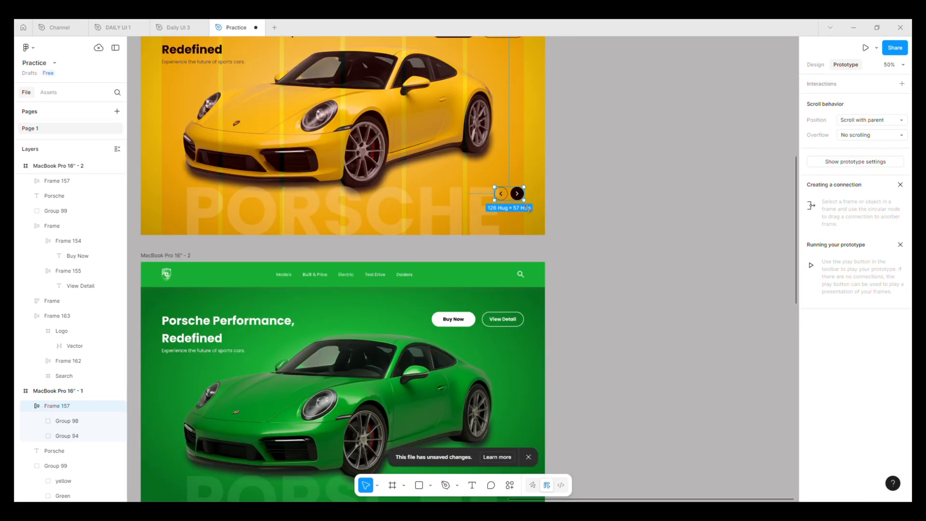
pyautogui.click(518, 194)
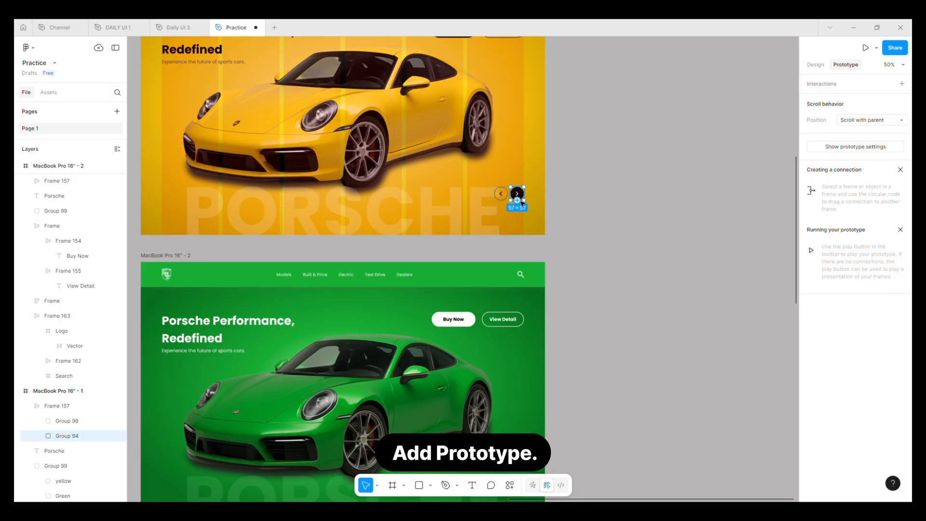
pyautogui.moveTo(517, 200); pyautogui.dragTo(353, 331)
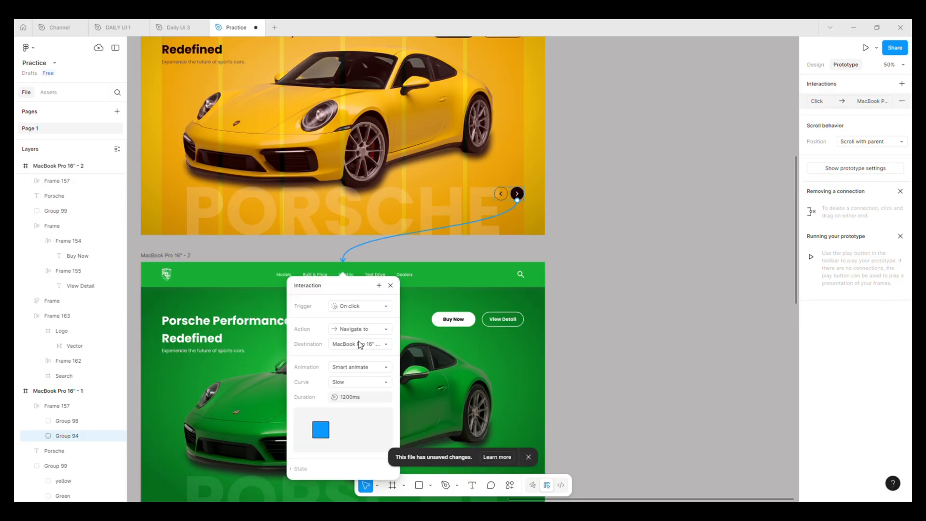
# Set the yellow-to-green interaction's animation to Smart animate with the Slow curve and a 600 ms duration.
pyautogui.click(364, 368)
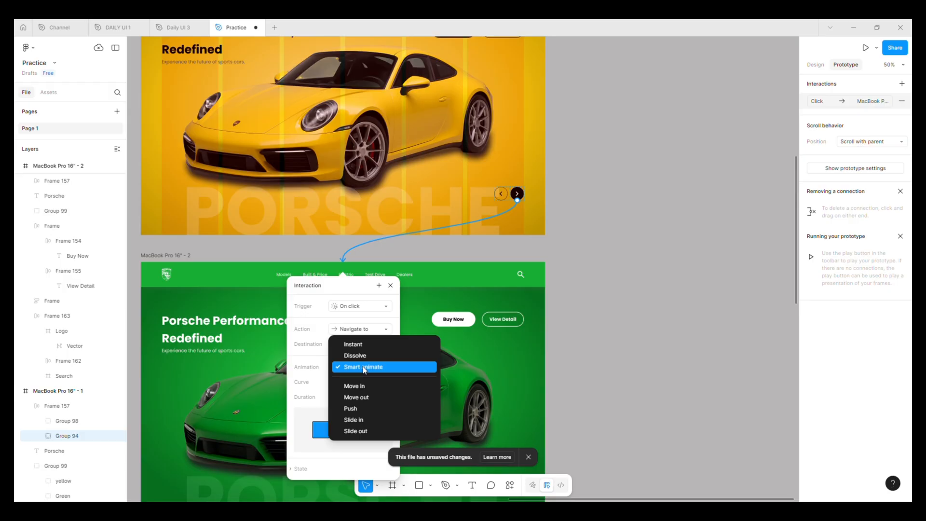
pyautogui.click(363, 368)
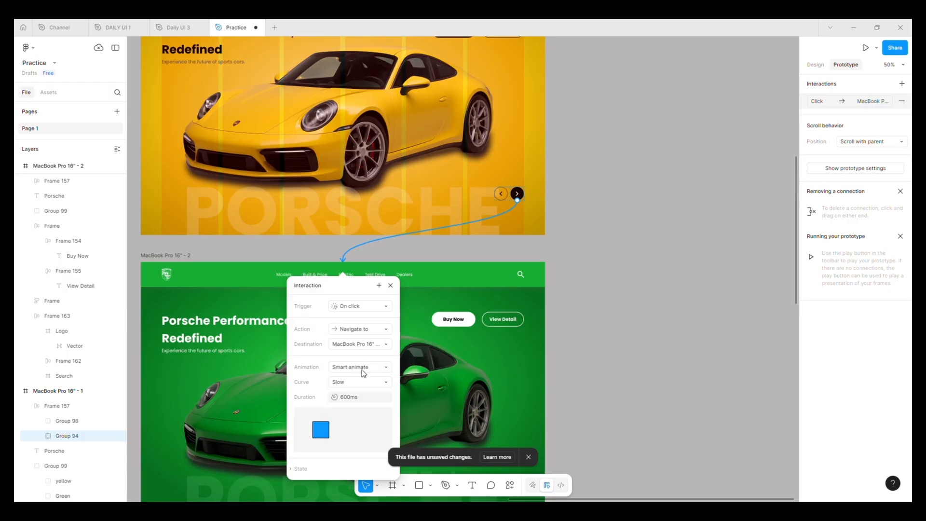
pyautogui.click(354, 380)
pyautogui.click(354, 380)
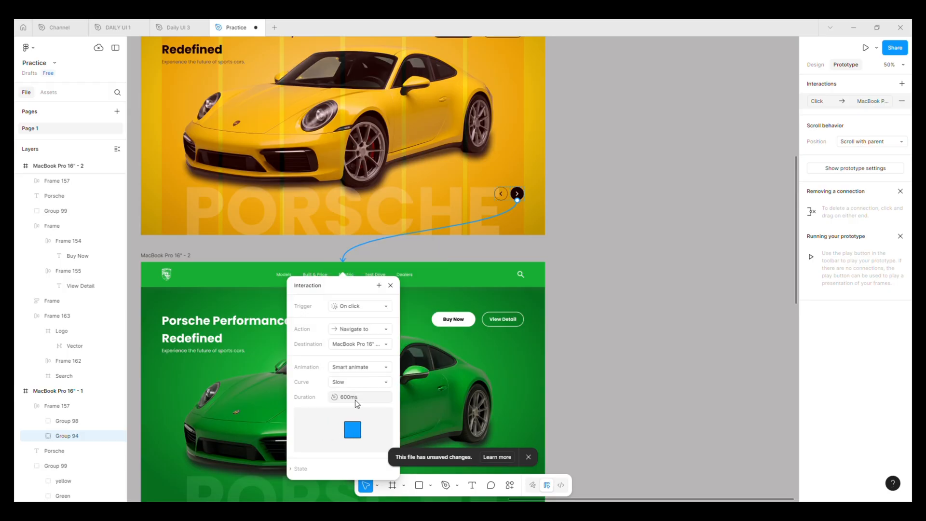
# Set the yellow-to-green interaction's animation duration to 1200 ms.
pyautogui.click(356, 403)
pyautogui.write('1200')
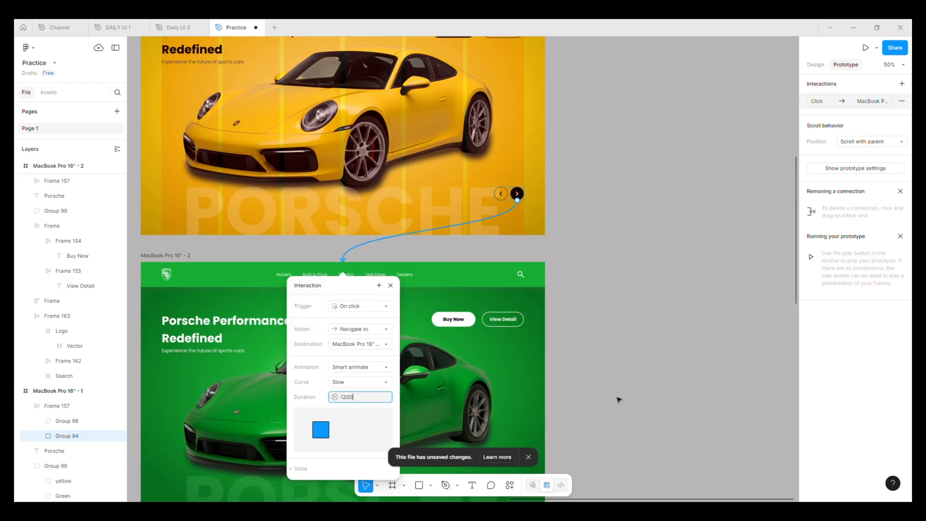
pyautogui.press('Return')
pyautogui.click(571, 381)
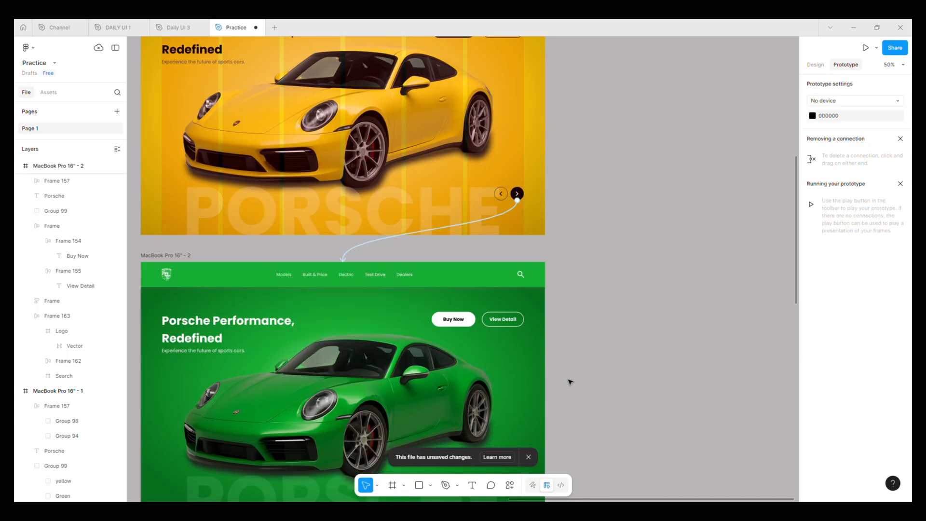
# Preview the prototype from the yellow frame, test its next arrow's transition to green, and return to the design file.
pyautogui.scroll(3, 488, 234)
pyautogui.hscroll(-3, 488, 234)
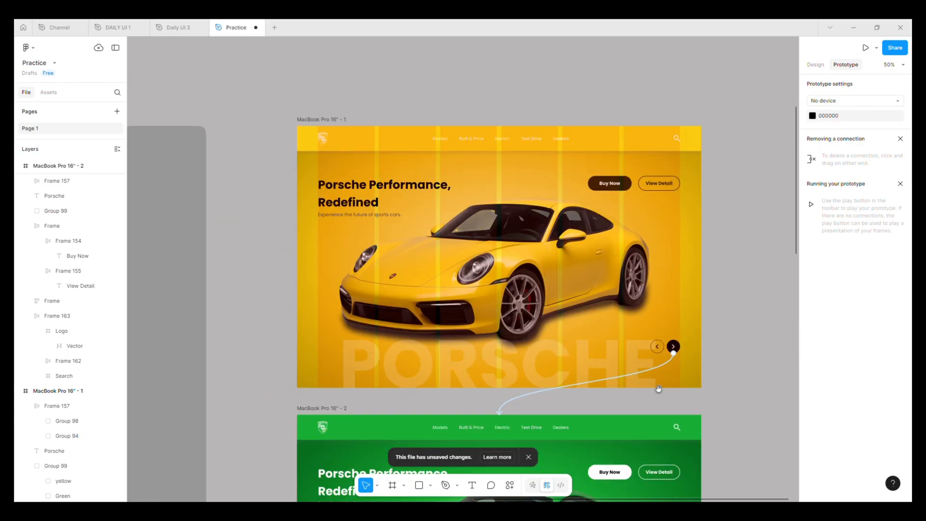
pyautogui.click(312, 120)
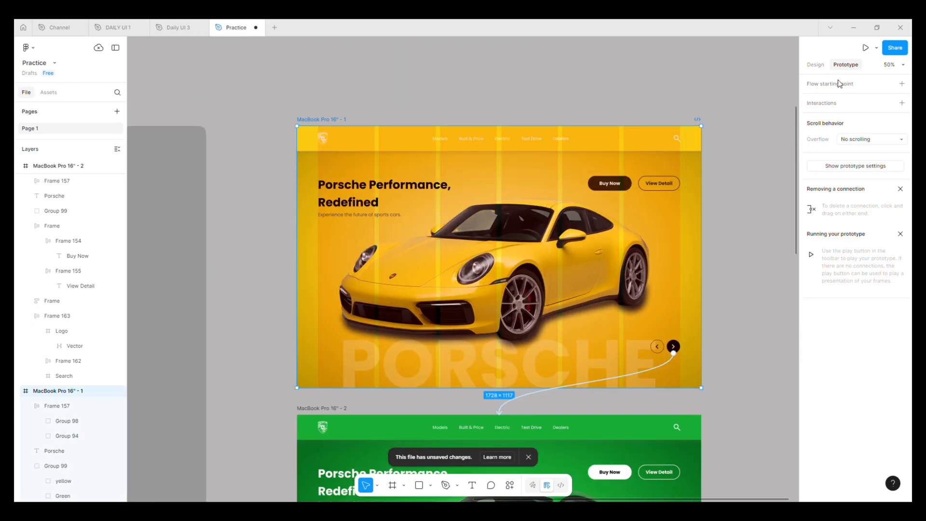
pyautogui.click(866, 48)
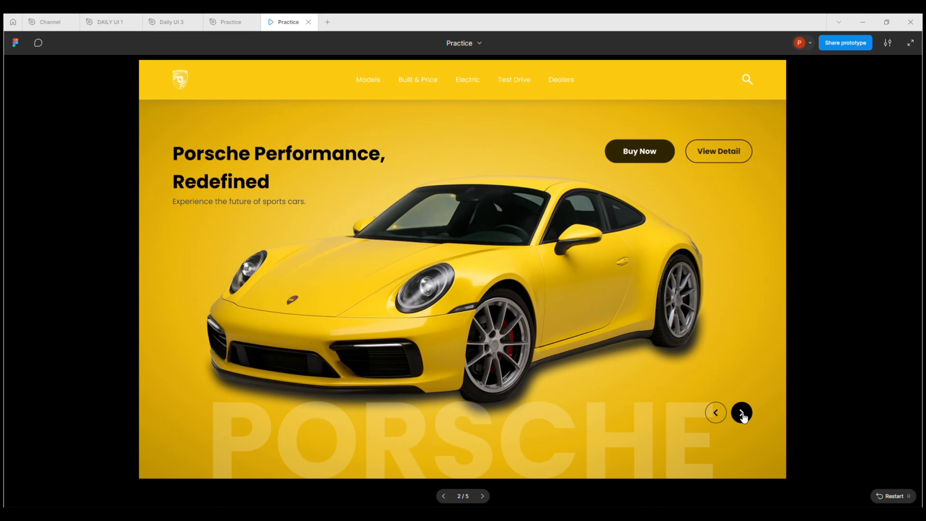
pyautogui.click(743, 414)
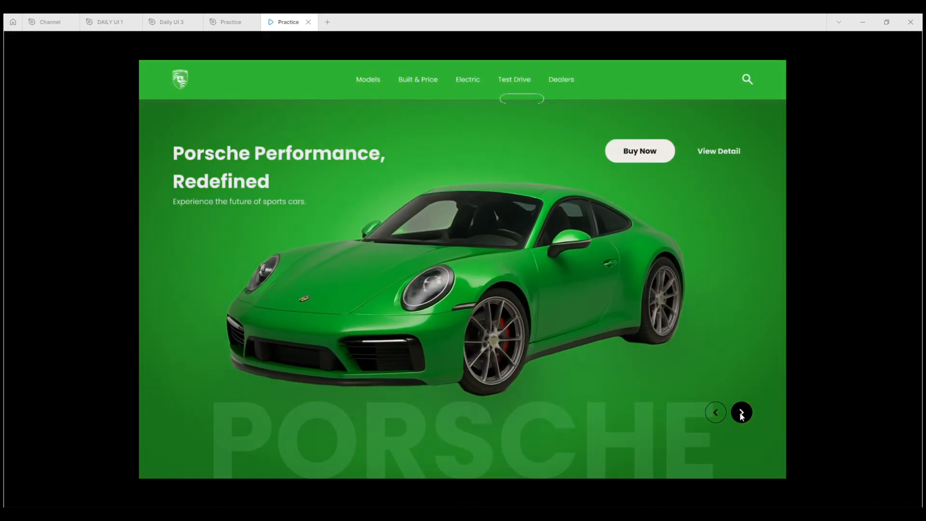
pyautogui.click(228, 22)
# Change the yellow-to-green interaction's animation curve to Custom spring.
pyautogui.scroll(-3, 632, 358)
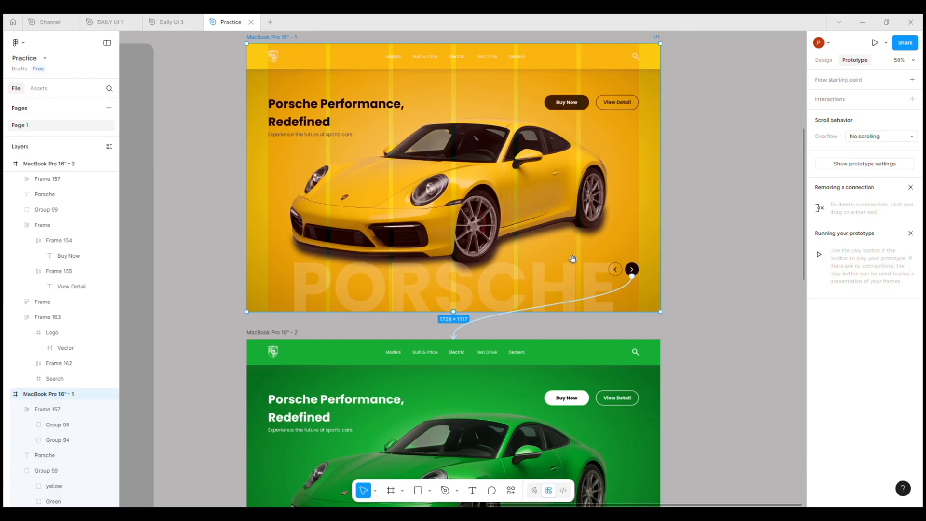
pyautogui.click(557, 312)
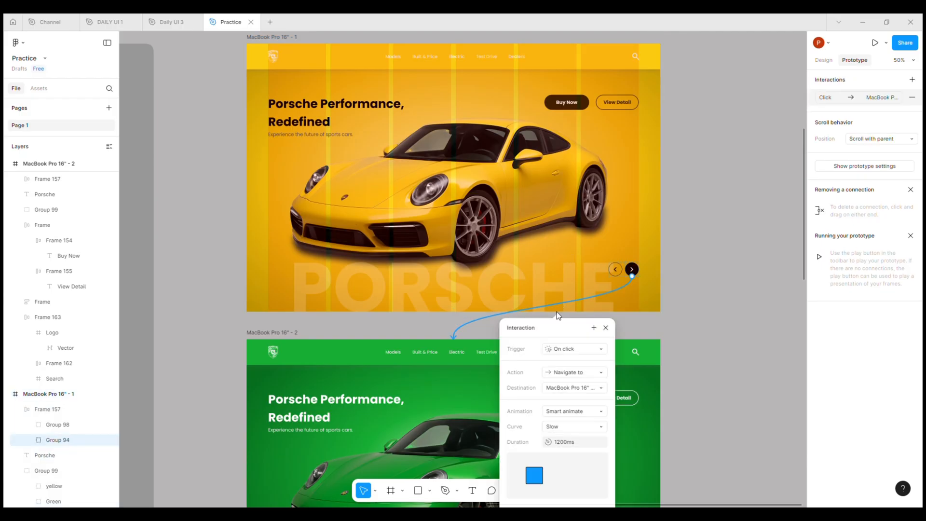
pyautogui.click(563, 424)
pyautogui.click(573, 437)
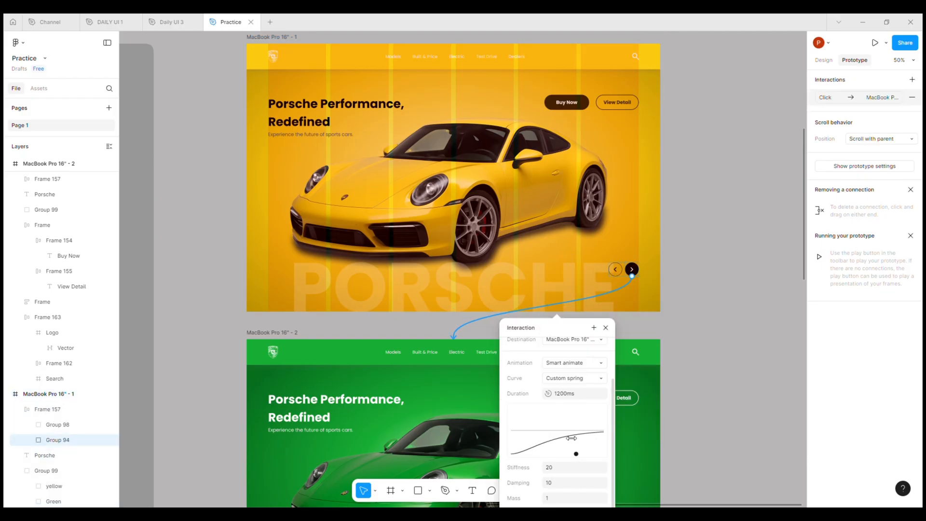
pyautogui.click(577, 396)
pyautogui.click(757, 377)
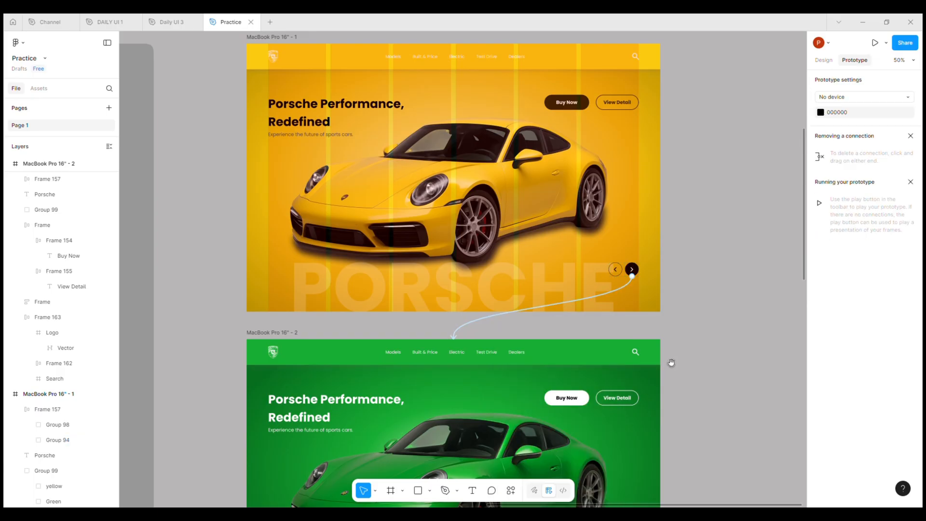
# Connect the green frame's next-arrow button to the blue frame, MacBook Pro 16" - 3, with the Custom spring smart animation.
pyautogui.moveTo(672, 364); pyautogui.dragTo(661, 181)
pyautogui.doubleClick(621, 382)
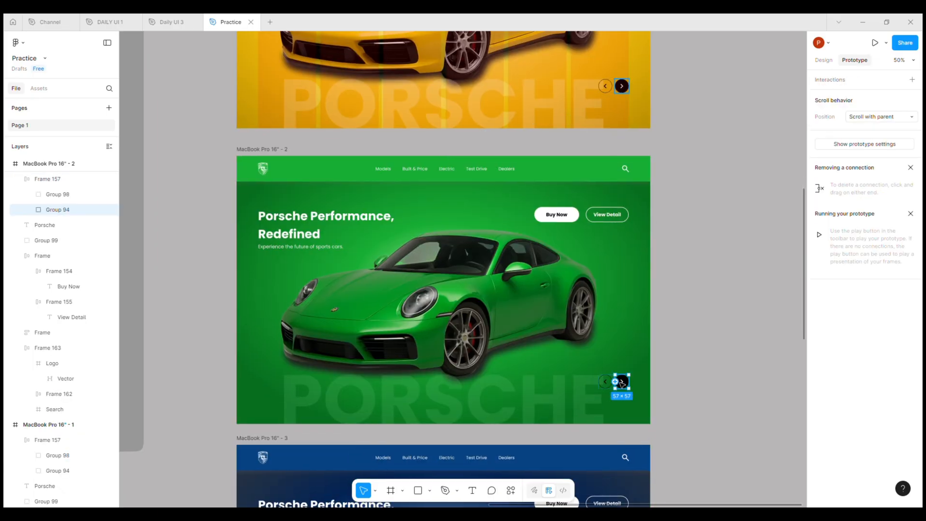
pyautogui.moveTo(625, 388); pyautogui.dragTo(449, 456)
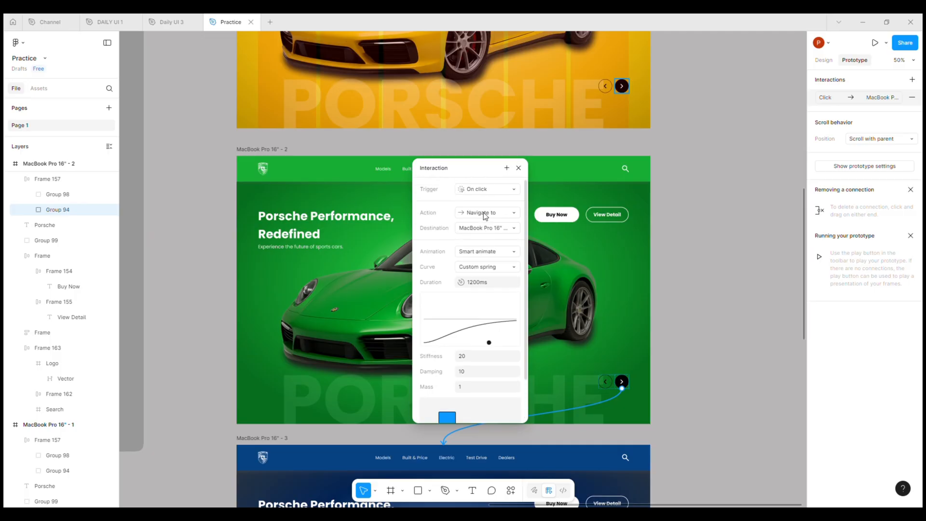
pyautogui.click(707, 335)
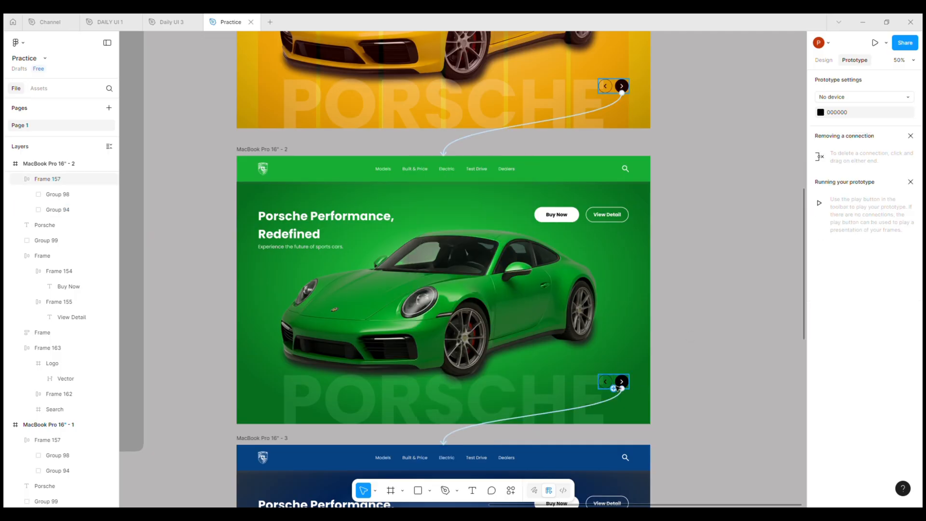
# Connect the green frame's previous-arrow button, Group 98, back to the yellow frame with the same smart animation.
pyautogui.click(606, 382)
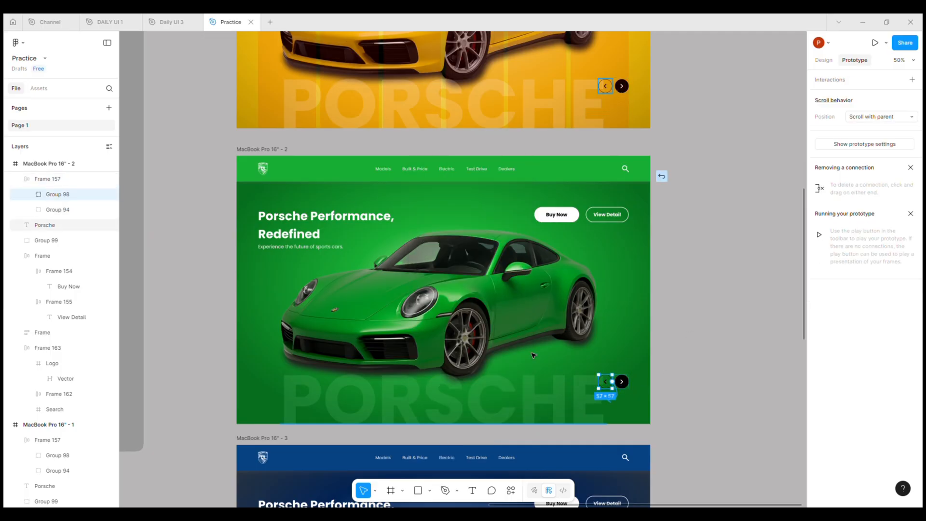
pyautogui.moveTo(599, 382); pyautogui.dragTo(507, 125)
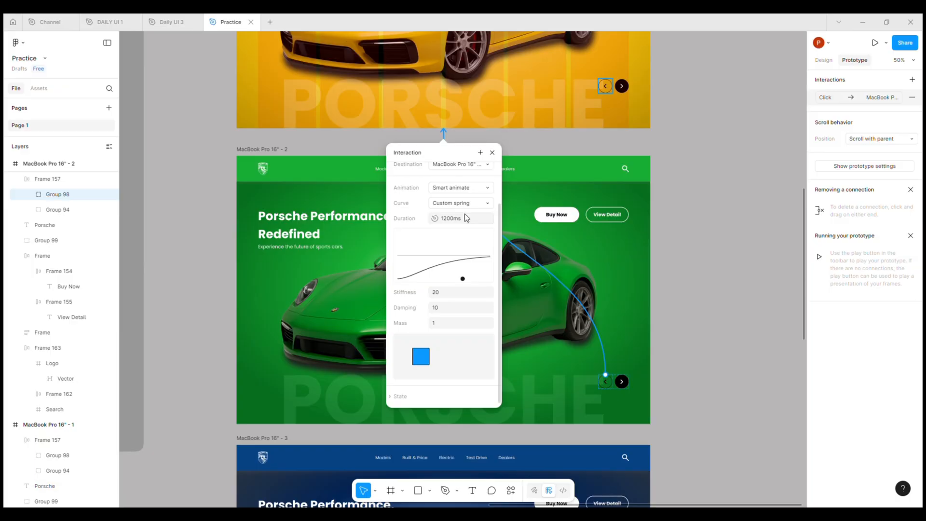
pyautogui.click(694, 358)
# Connect the blue frame's next-arrow button, Group 94, to the silver frame, MacBook Pro 16" - 4.
pyautogui.scroll(-8, 632, 408)
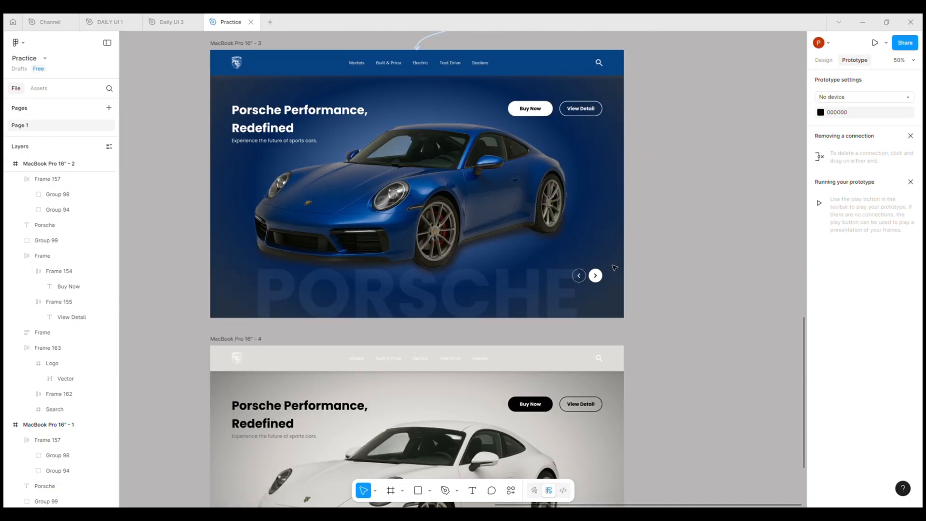
pyautogui.click(598, 278)
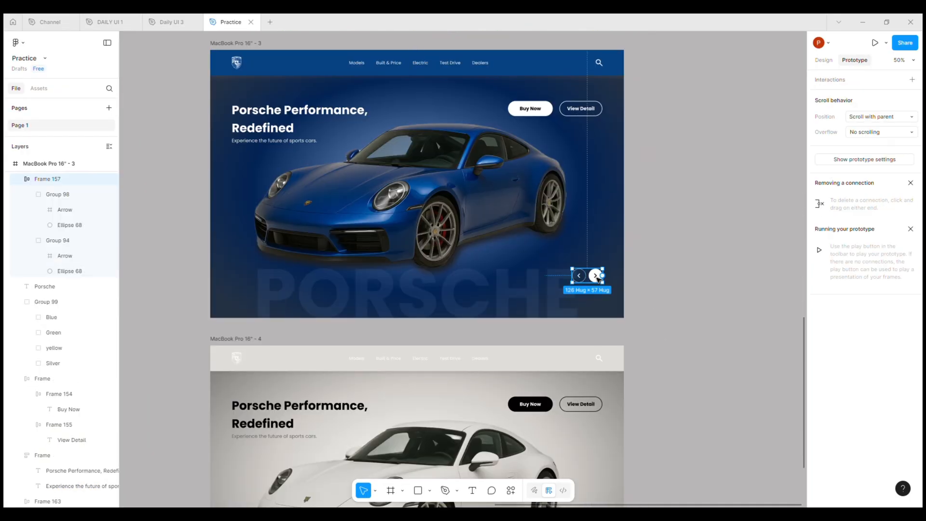
pyautogui.click(600, 282)
pyautogui.moveTo(598, 283); pyautogui.dragTo(418, 346)
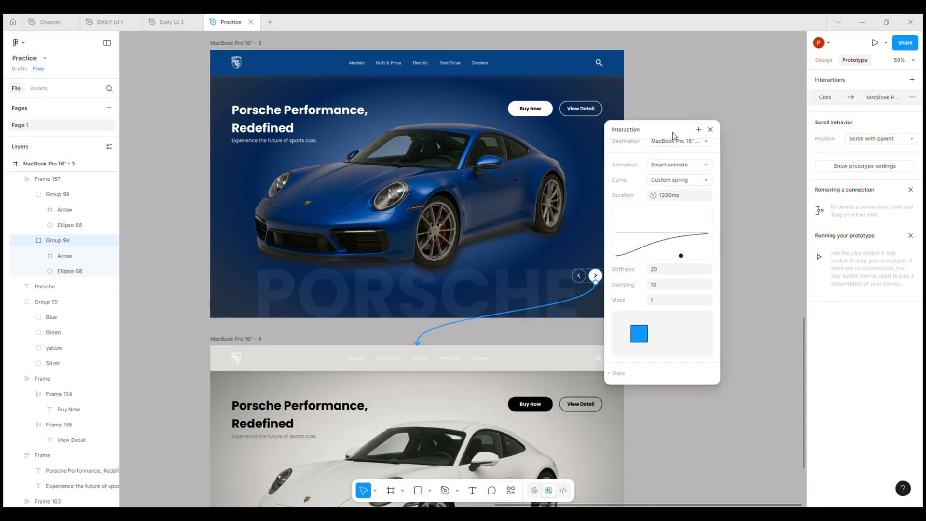
pyautogui.click(770, 262)
# Connect the blue frame's previous-arrow button, Group 98, back to the green frame.
pyautogui.scroll(5, 604, 362)
pyautogui.doubleClick(599, 358)
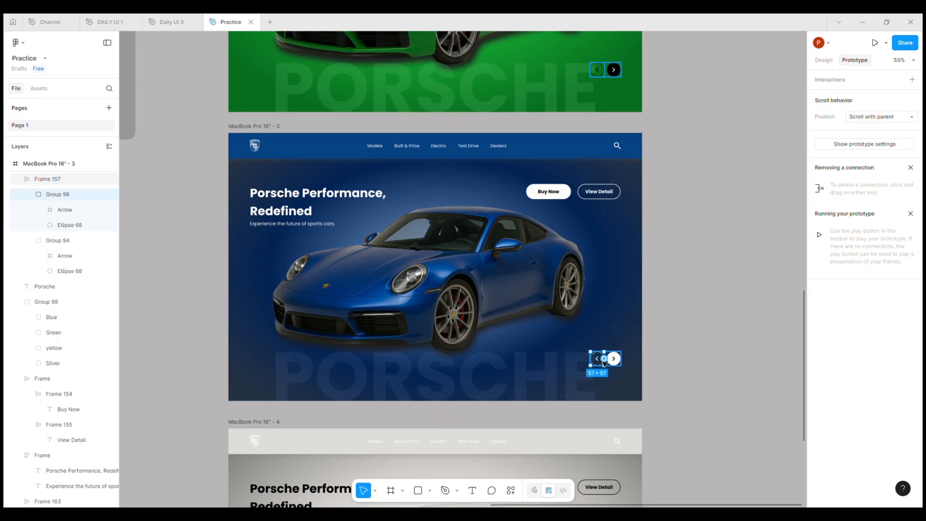
pyautogui.moveTo(604, 359); pyautogui.dragTo(543, 85)
pyautogui.click(692, 321)
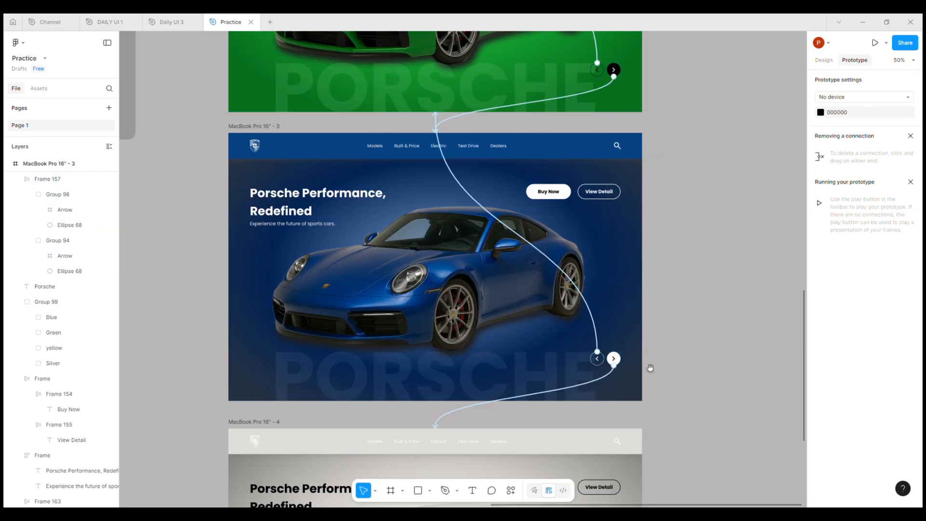
# Connect the silver frame's next-arrow button, Group 94, to the yellow frame so the slides loop.
pyautogui.scroll(-6, 646, 357)
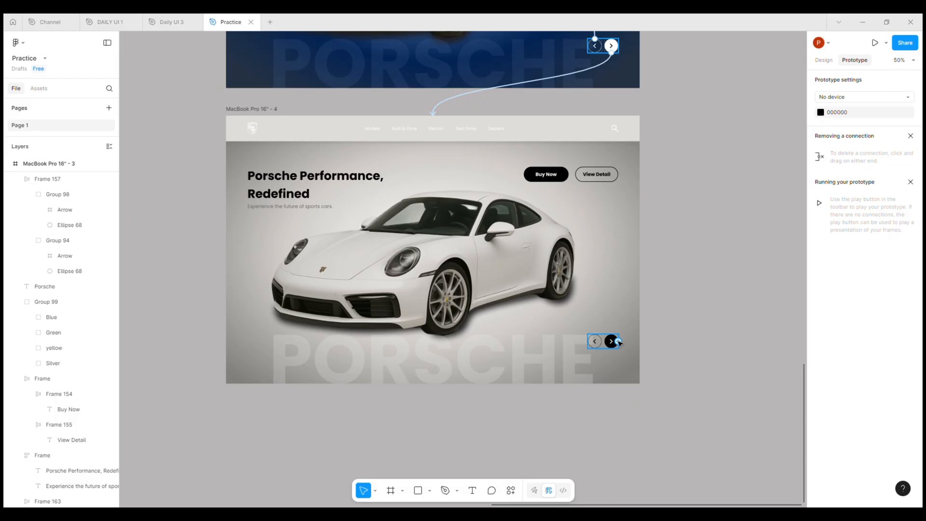
pyautogui.click(599, 344)
pyautogui.click(718, 336)
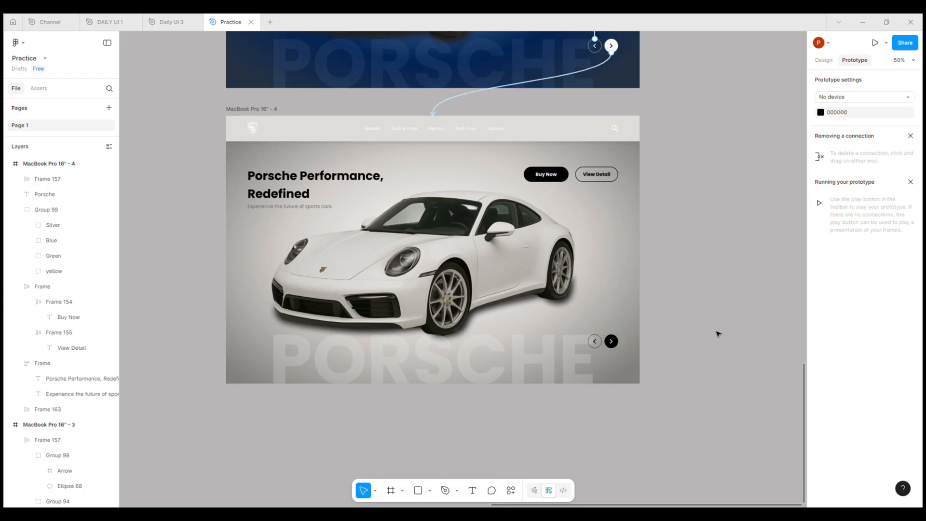
pyautogui.press('-')
pyautogui.click(536, 305)
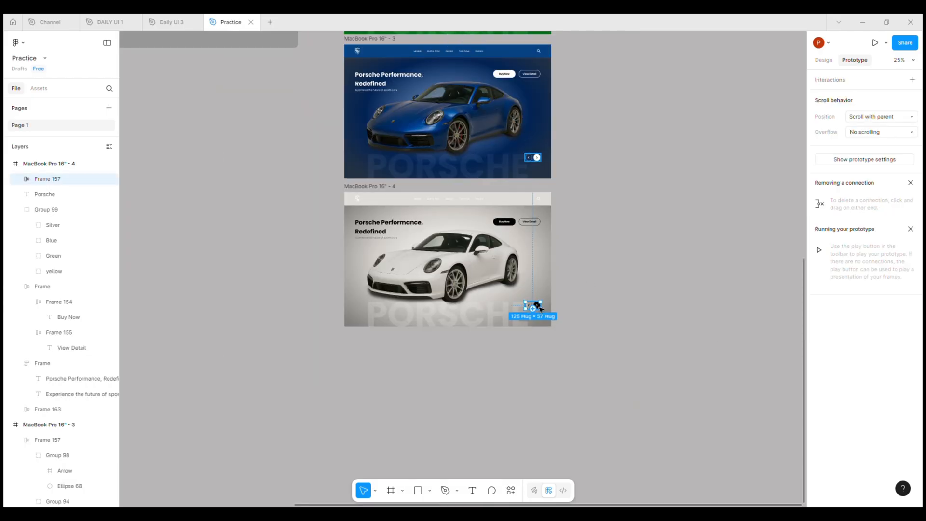
pyautogui.press('+')
pyautogui.doubleClick(537, 307)
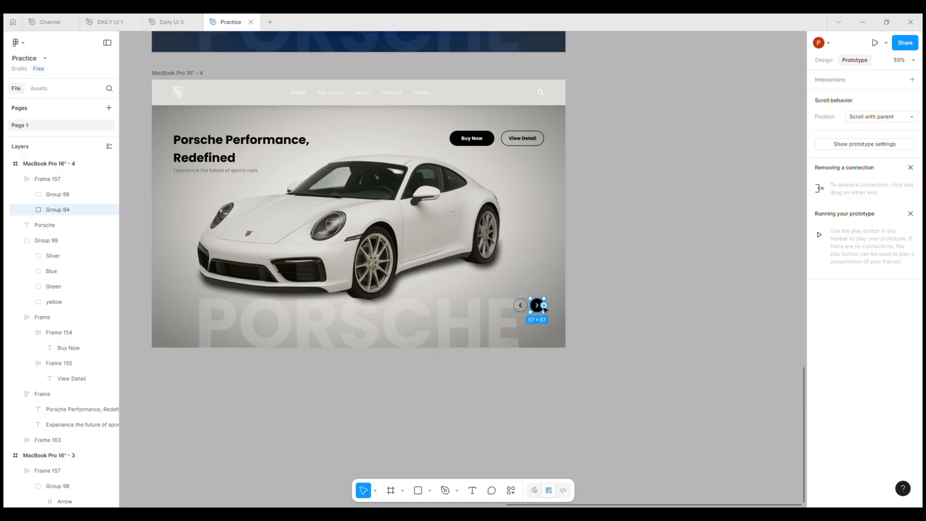
pyautogui.moveTo(544, 306); pyautogui.dragTo(400, 18)
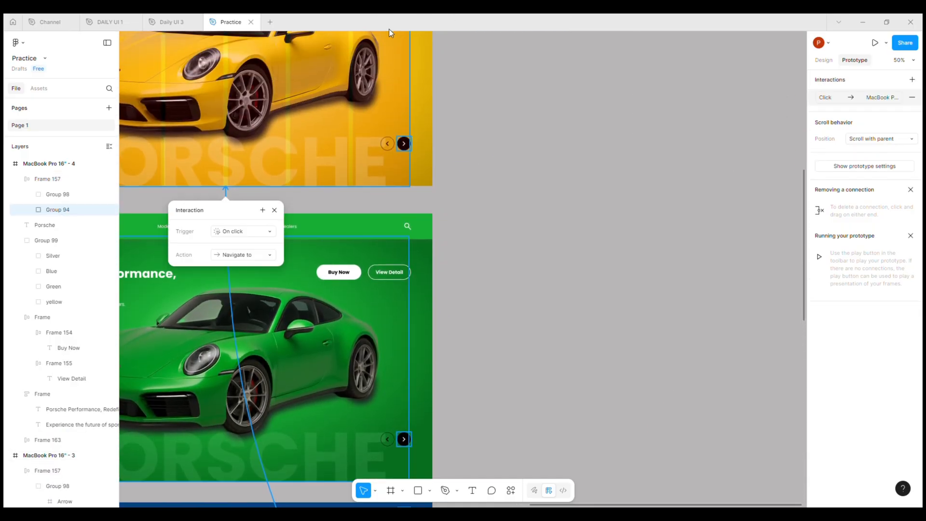
pyautogui.click(511, 310)
# Connect the silver frame's previous-arrow button, Group 98, back to the blue frame with the Custom spring smart animation.
pyautogui.scroll(-5, 511, 310)
pyautogui.scroll(-5, 471, 393)
pyautogui.scroll(3, 492, 377)
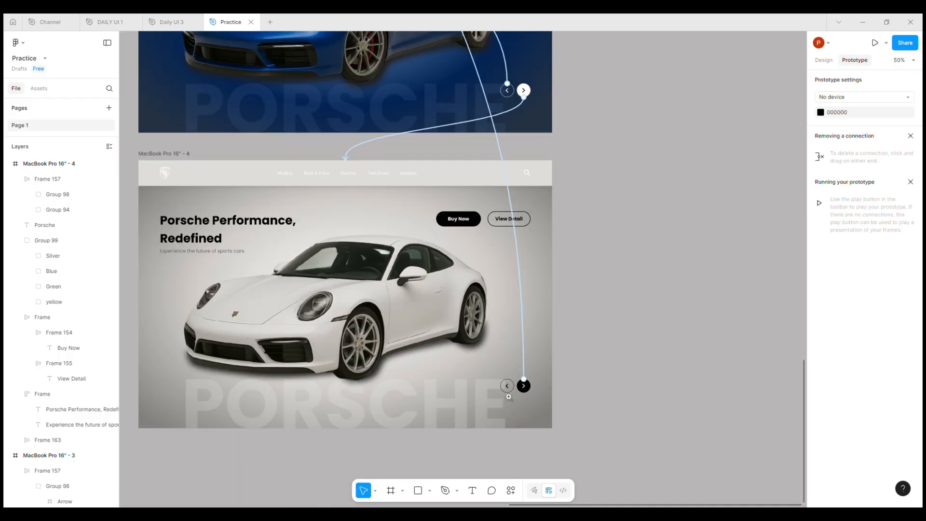
pyautogui.click(507, 386)
pyautogui.click(508, 387)
pyautogui.moveTo(500, 386); pyautogui.dragTo(345, 111)
pyautogui.scroll(3, 356, 191)
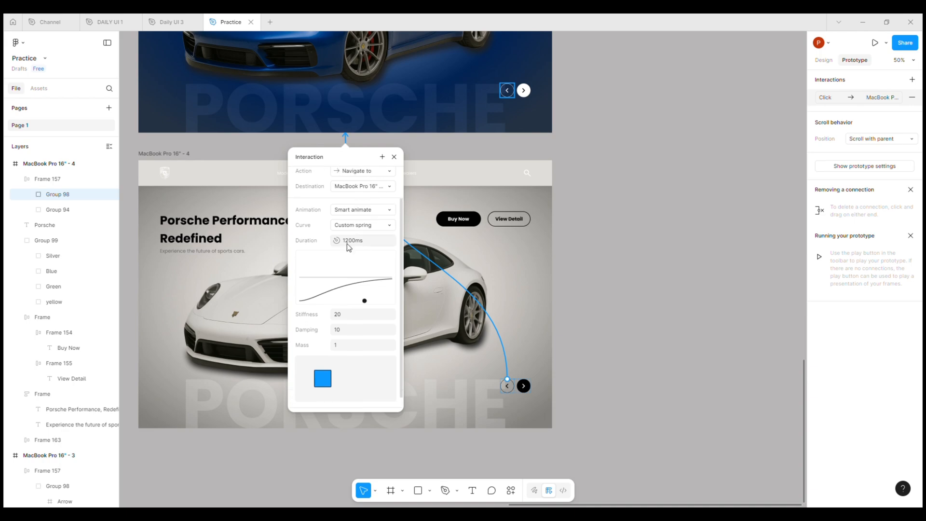
pyautogui.click(632, 276)
# Run the prototype from the yellow frame in the silver MacBook Pro 16" mock-up and test the next and previous arrows between yellow and green.
pyautogui.scroll(-3, 599, 285)
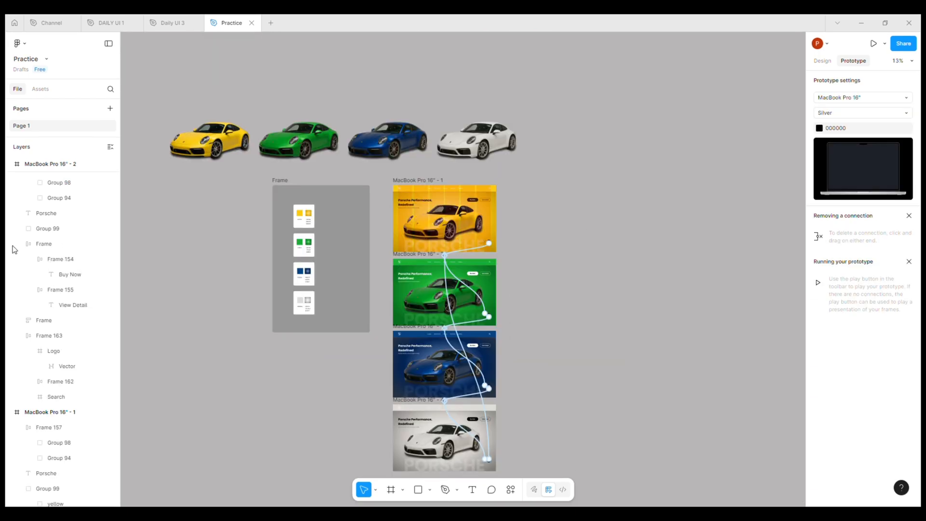
pyautogui.scroll(2, 72, 231)
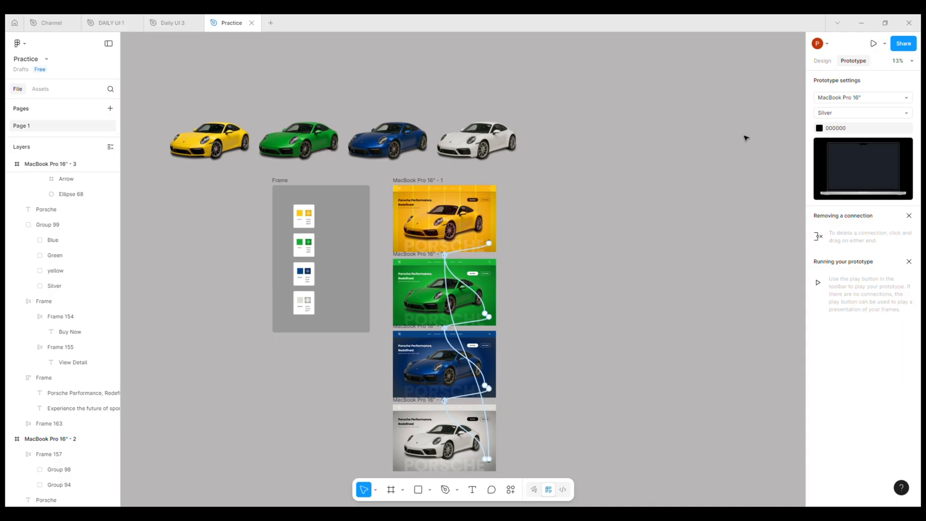
pyautogui.click(444, 218)
pyautogui.click(874, 43)
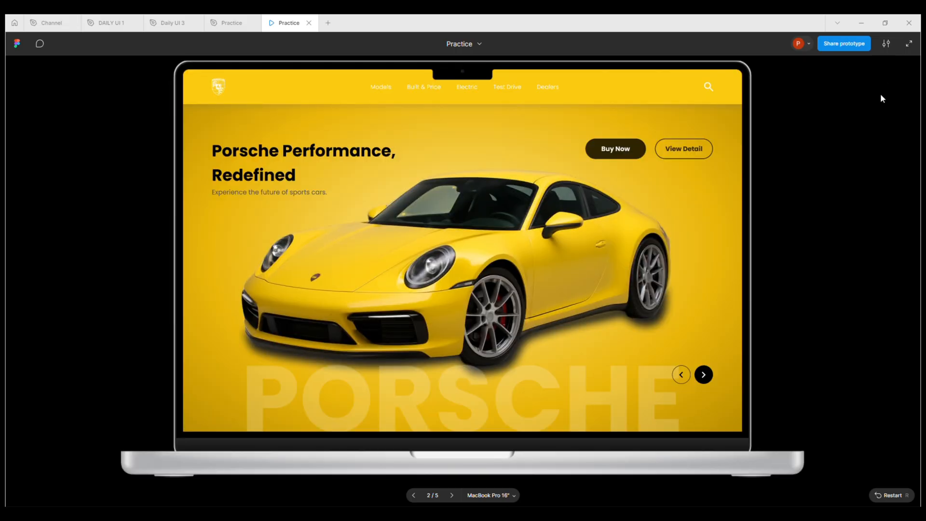
pyautogui.click(711, 381)
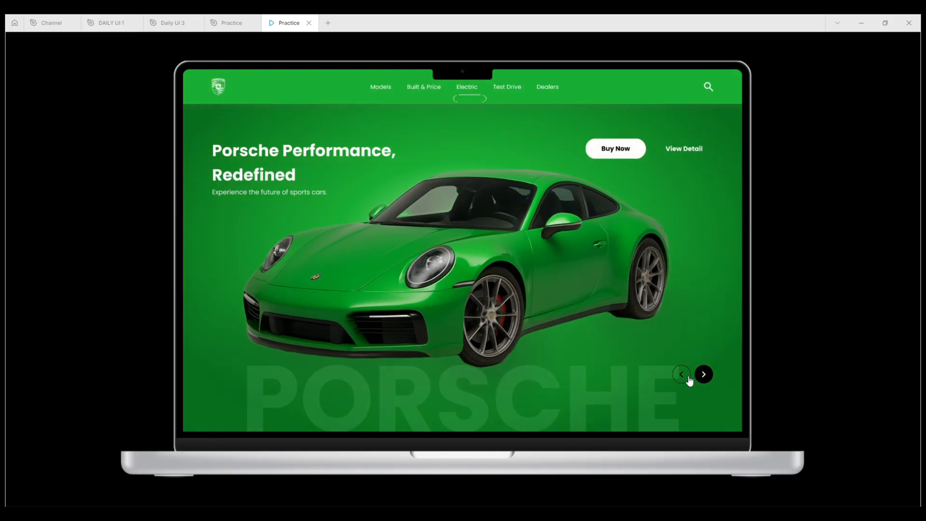
pyautogui.click(685, 376)
pyautogui.click(704, 376)
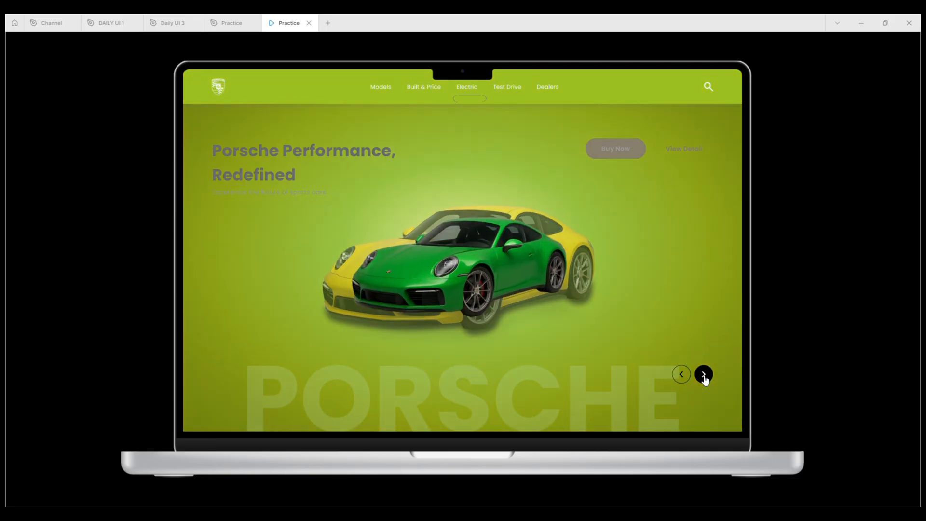